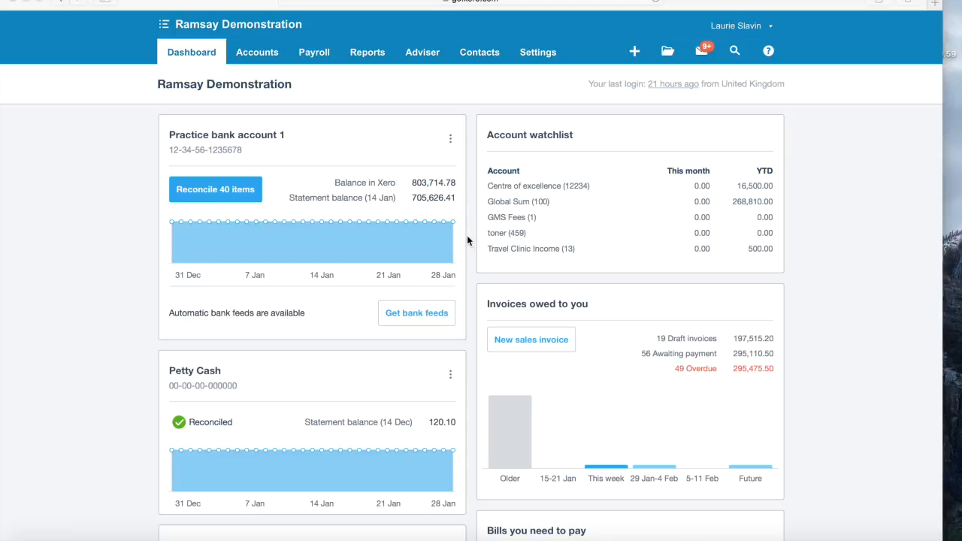
# - Go to General Settings from the Settings menu
pyautogui.scroll(-2, 388, 198)
pyautogui.scroll(-4, 388, 198)
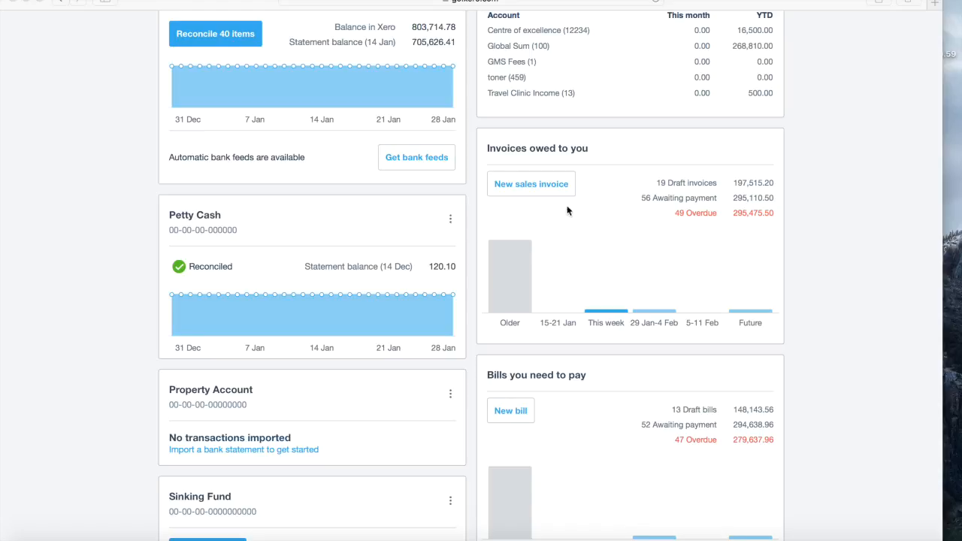
pyautogui.scroll(3, 559, 205)
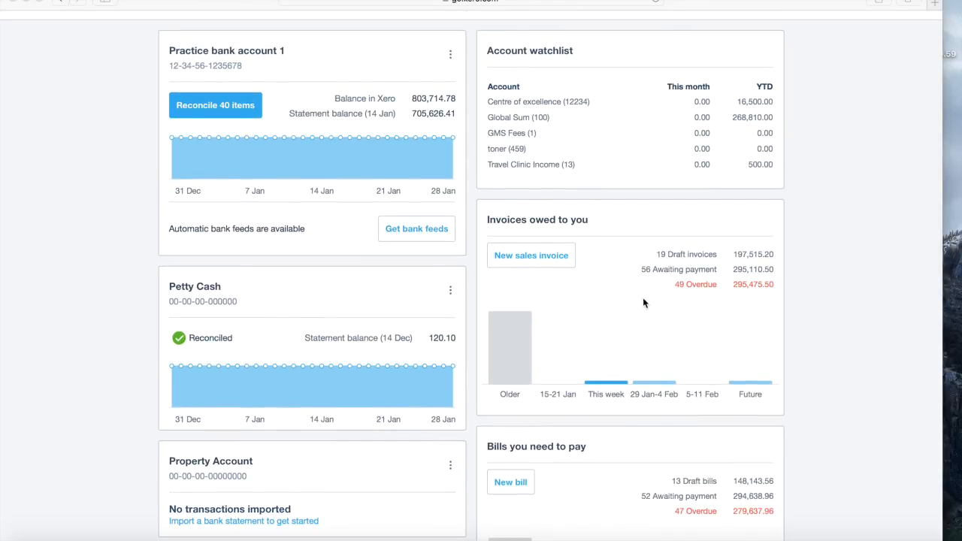
pyautogui.scroll(-4, 724, 315)
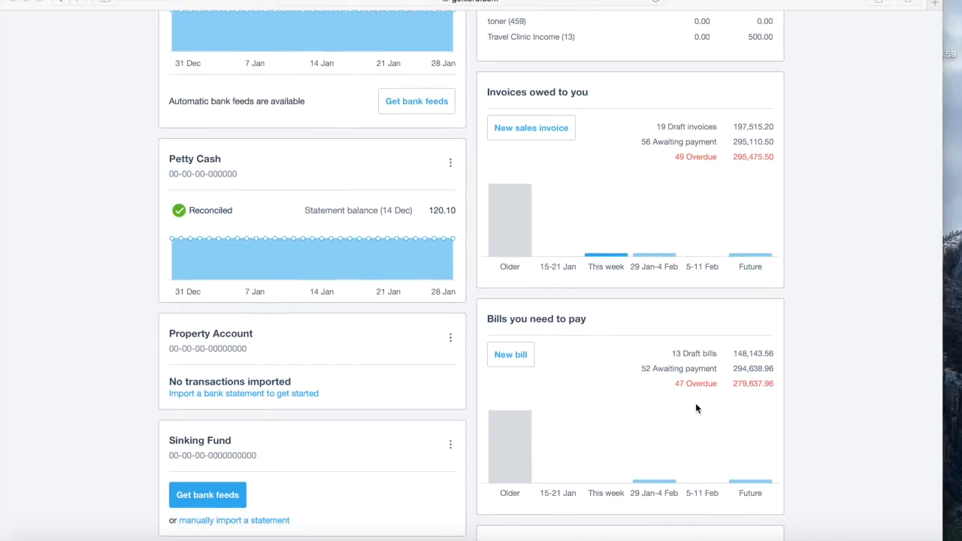
pyautogui.scroll(4, 696, 403)
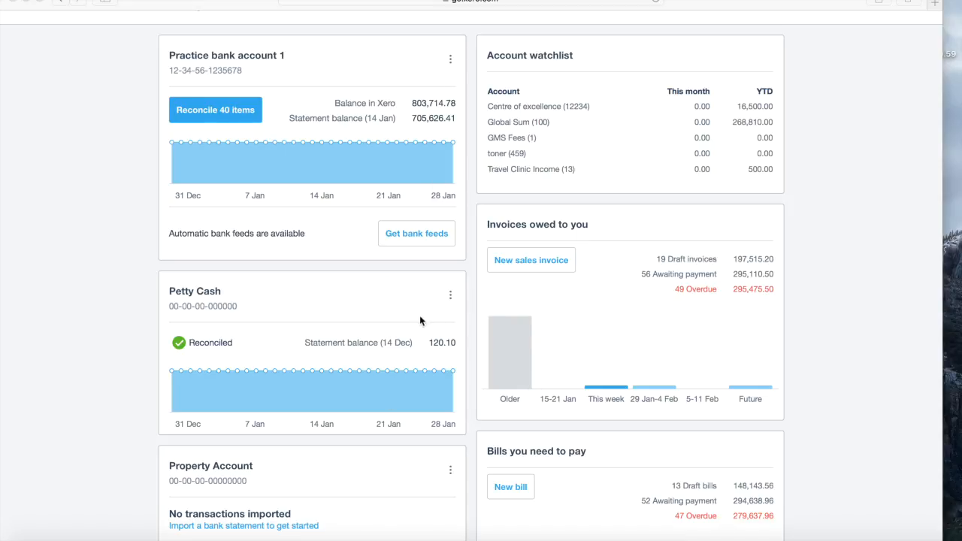
pyautogui.scroll(2, 533, 283)
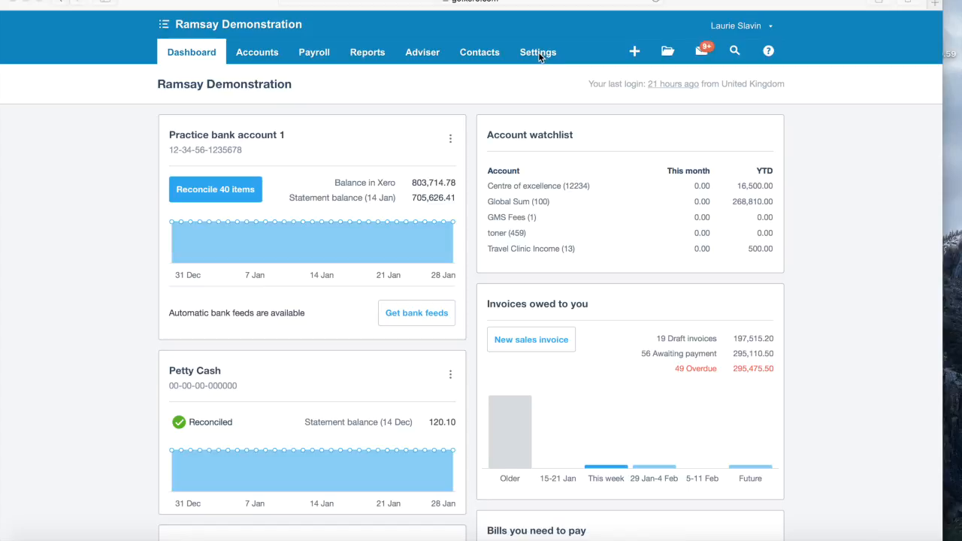
pyautogui.click(538, 52)
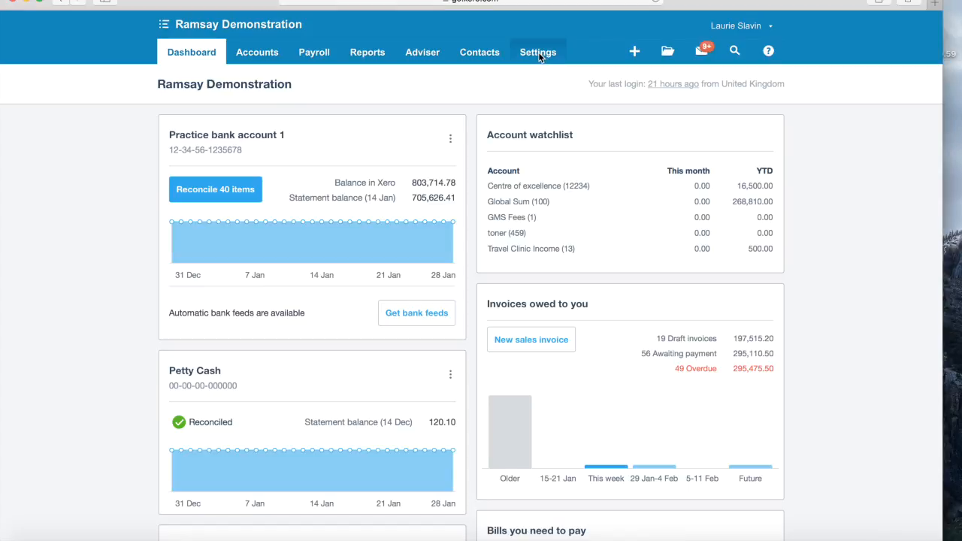
pyautogui.click(538, 52)
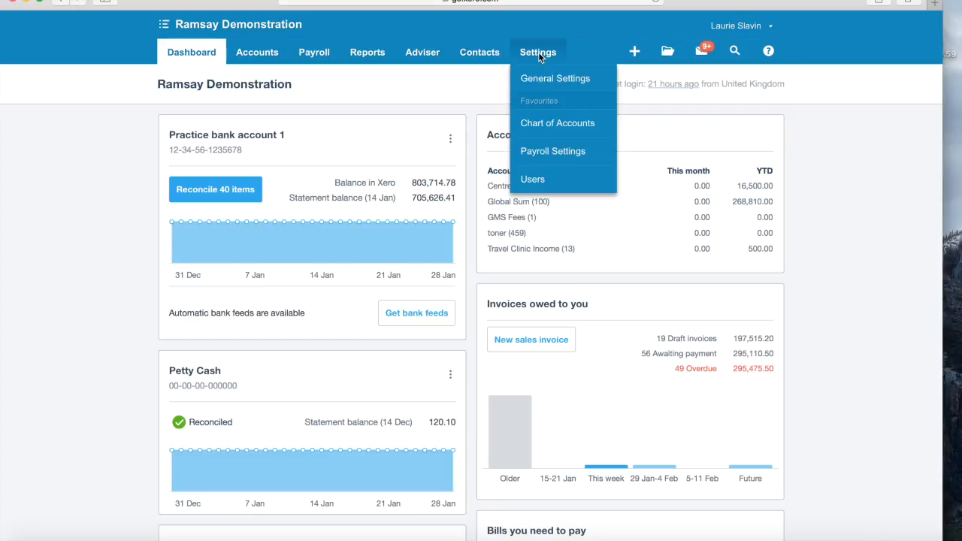
pyautogui.click(538, 78)
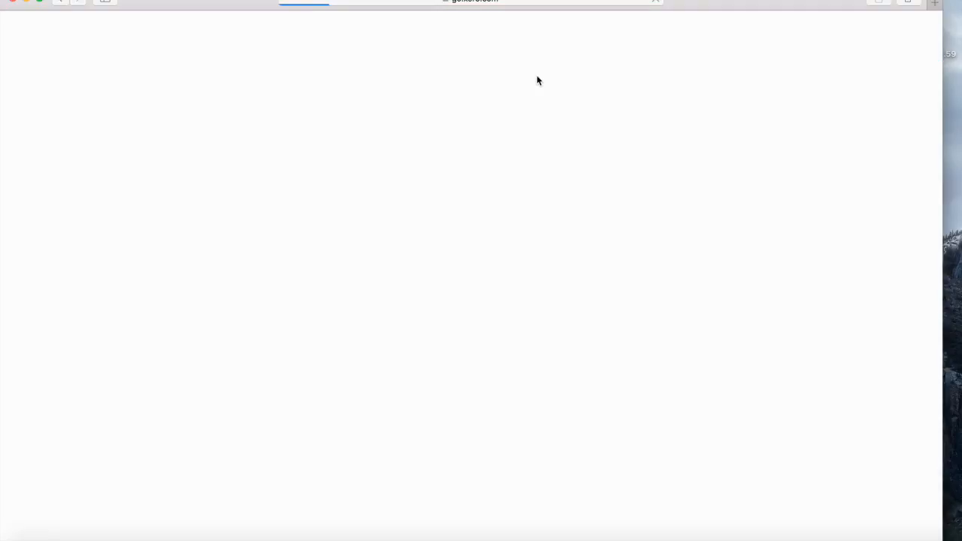
# - From the Users page, start a new user invite with Read Only access
pyautogui.click(498, 275)
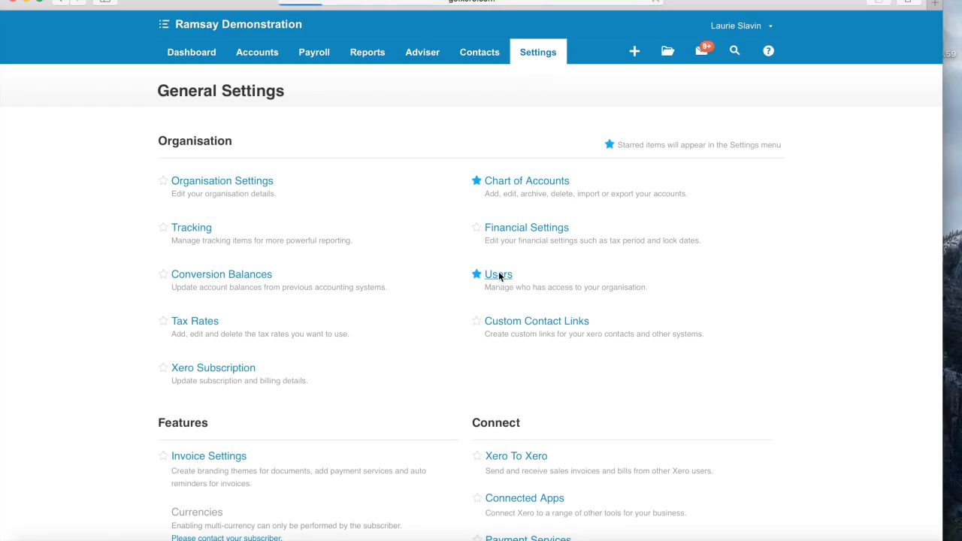
pyautogui.click(187, 141)
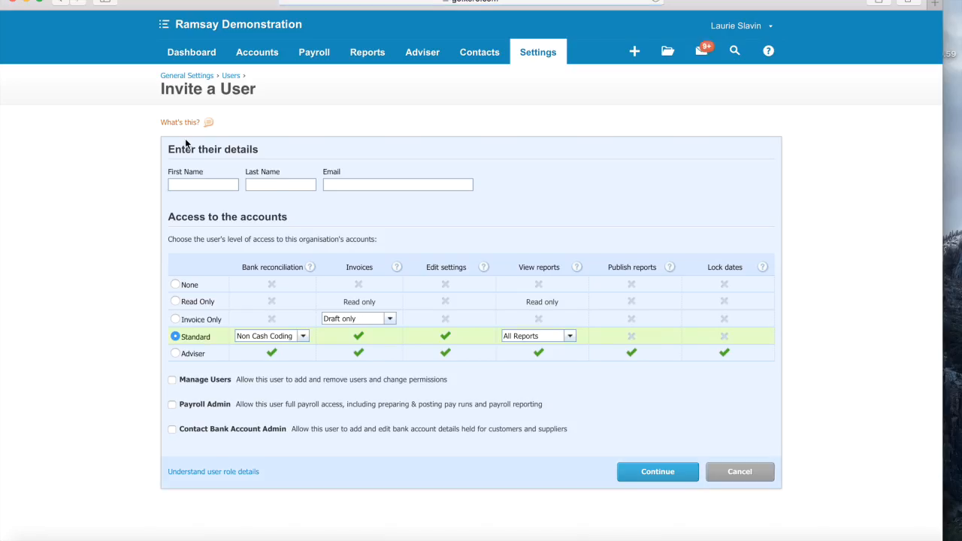
pyautogui.scroll(-1, 202, 229)
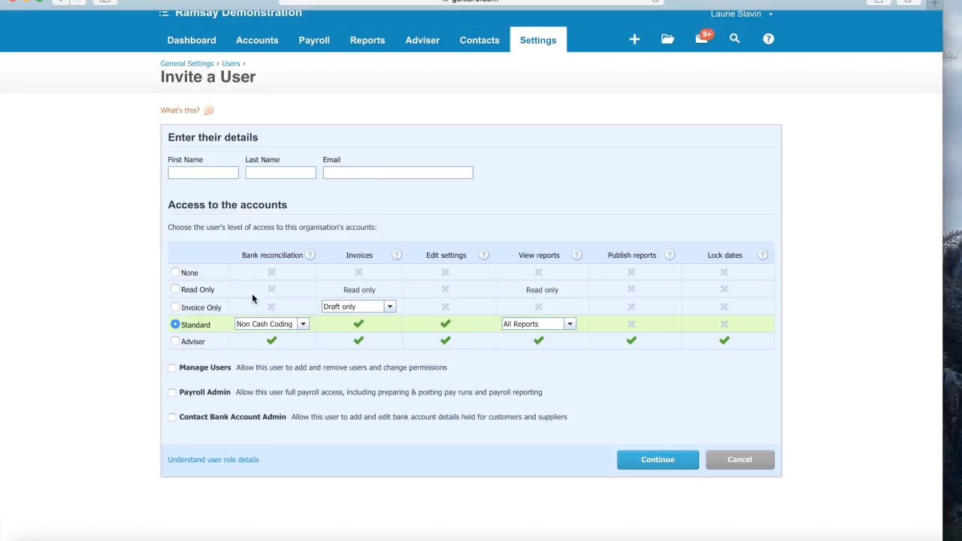
pyautogui.click(175, 290)
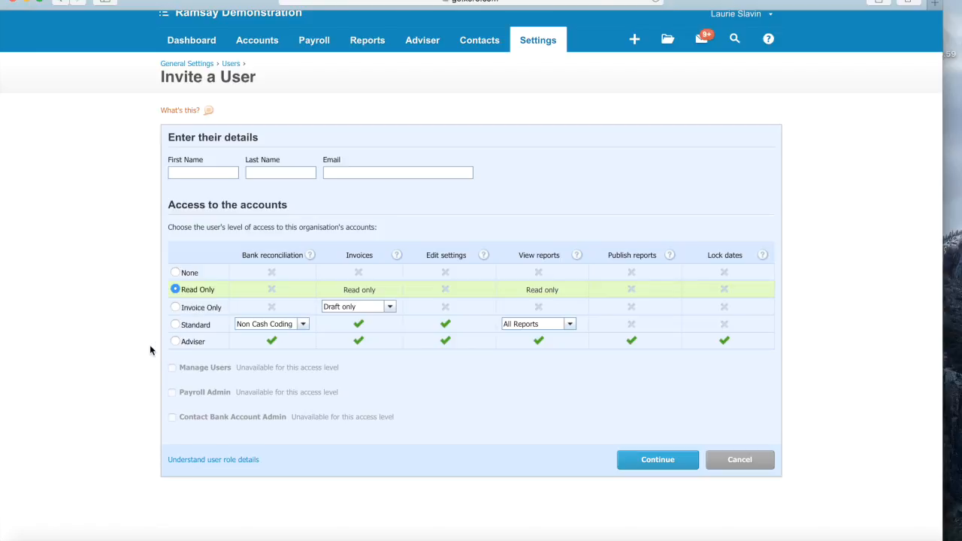
# - Set Invoice Only invoices to Purchases Only, after trying Approve & pay and Sales Only, then choose Standard
pyautogui.click(176, 308)
pyautogui.click(175, 308)
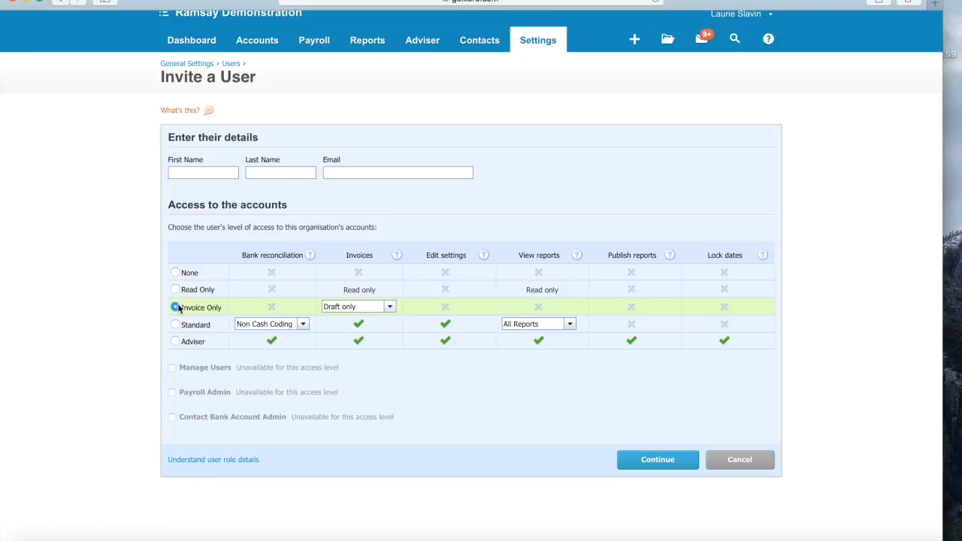
pyautogui.click(390, 308)
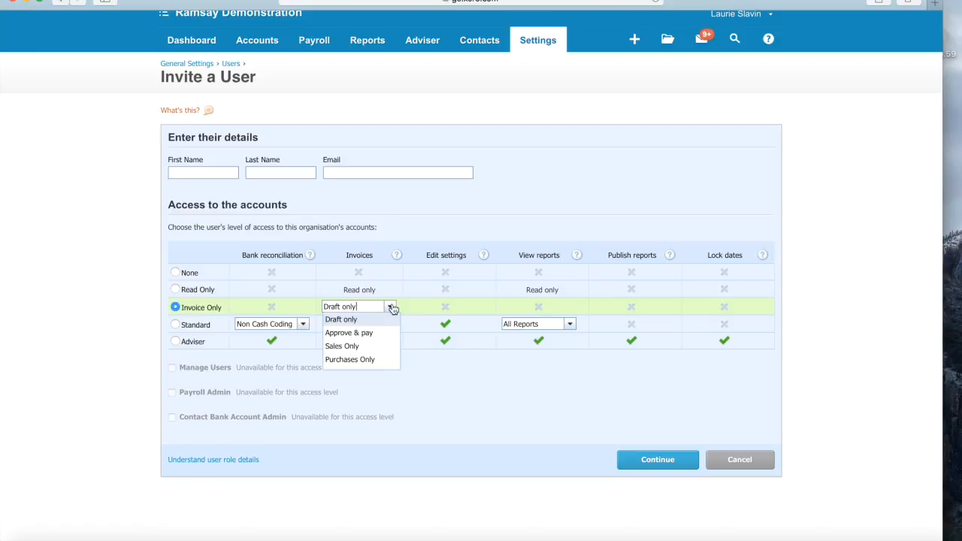
pyautogui.click(371, 335)
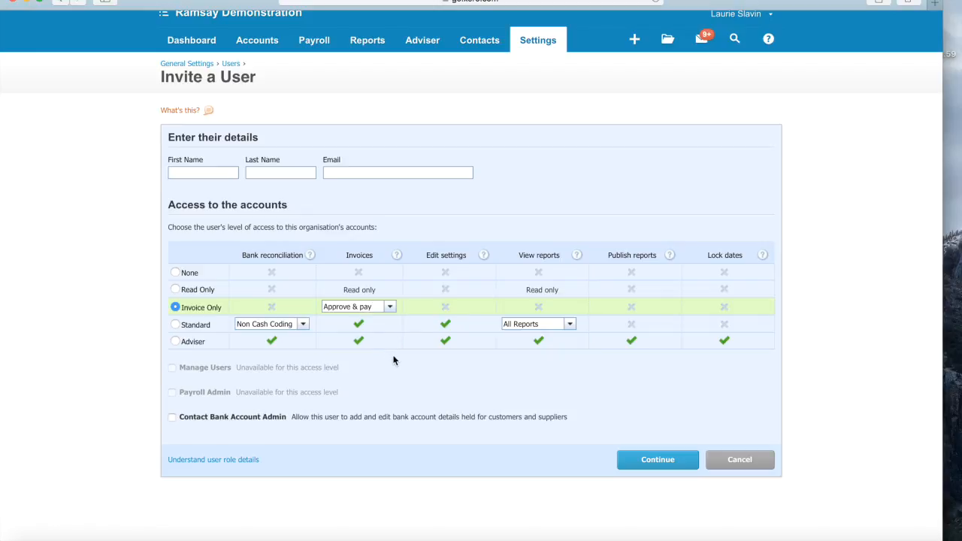
pyautogui.click(389, 307)
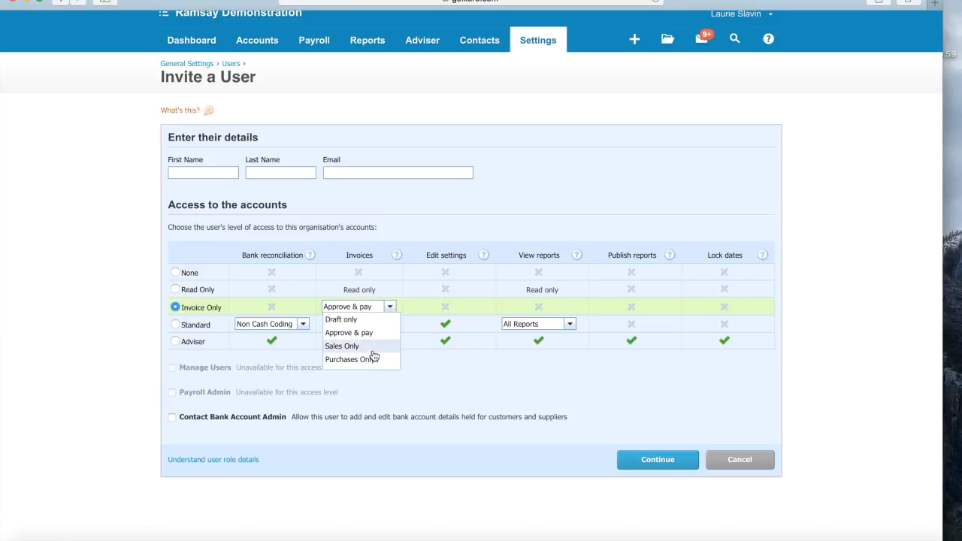
pyautogui.click(372, 348)
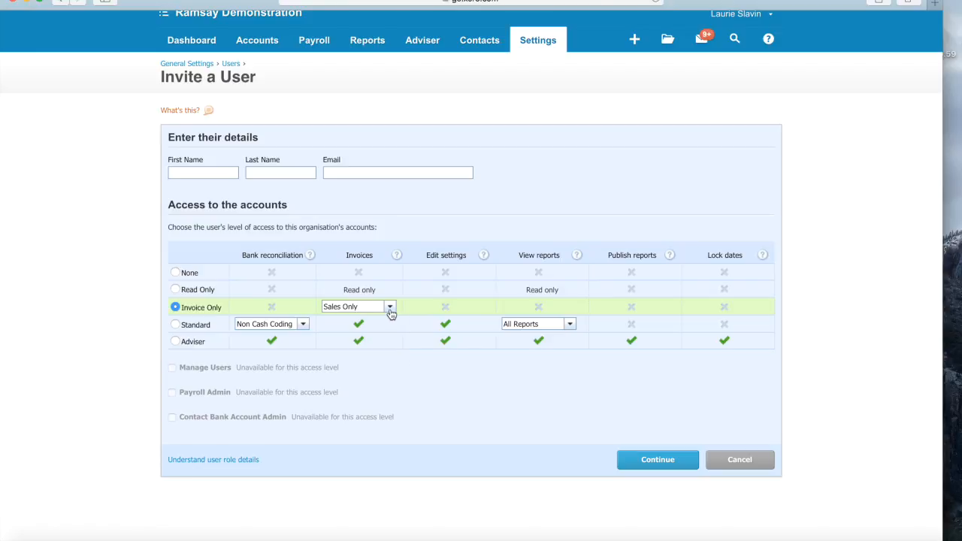
pyautogui.click(390, 309)
pyautogui.click(370, 362)
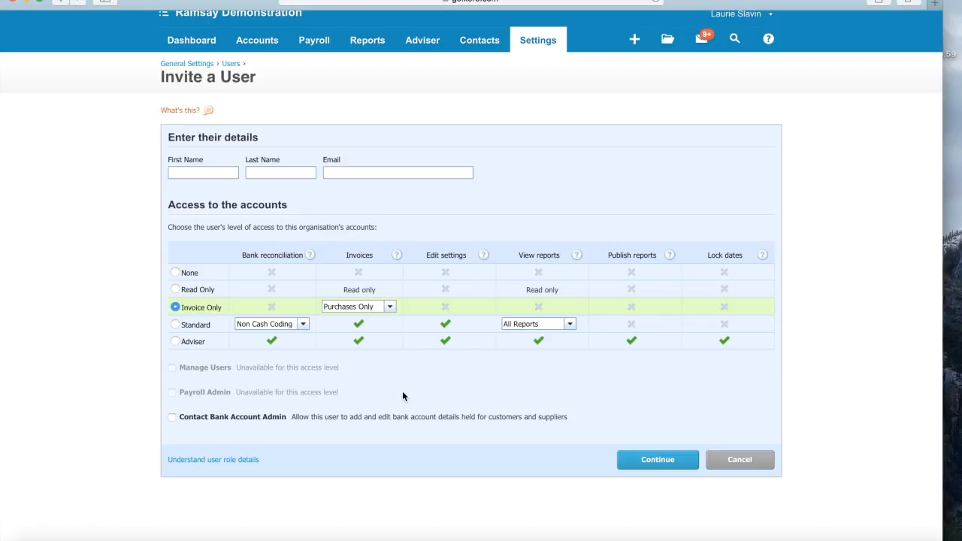
pyautogui.click(175, 324)
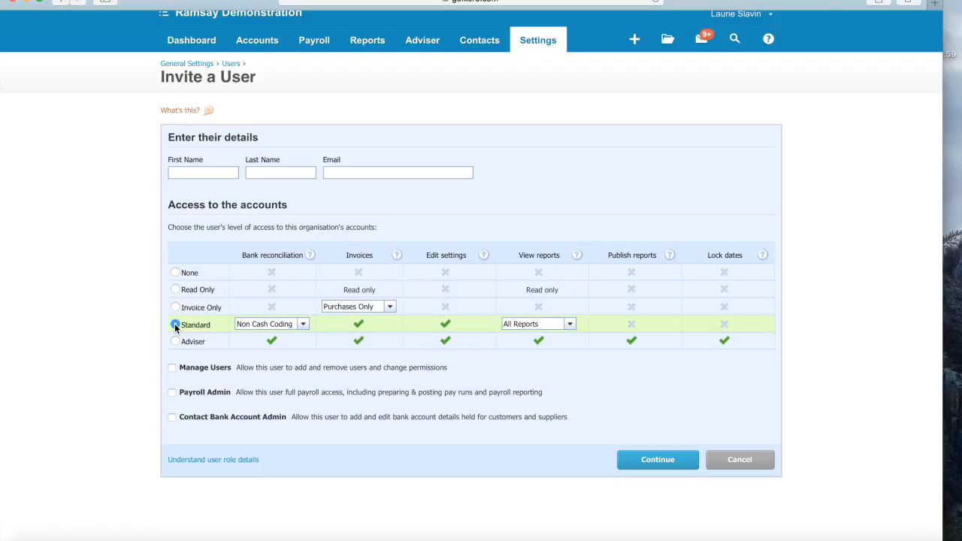
# - Keep Standard access with Cash Coding reconciliation, and tick Payroll Admin and Contact Bank Account Admin
pyautogui.click(176, 326)
pyautogui.click(304, 326)
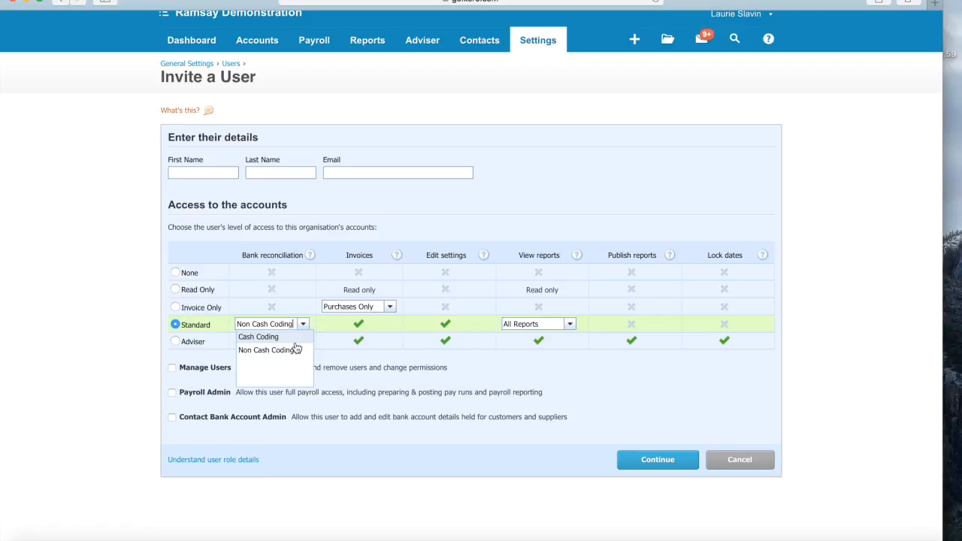
pyautogui.click(293, 339)
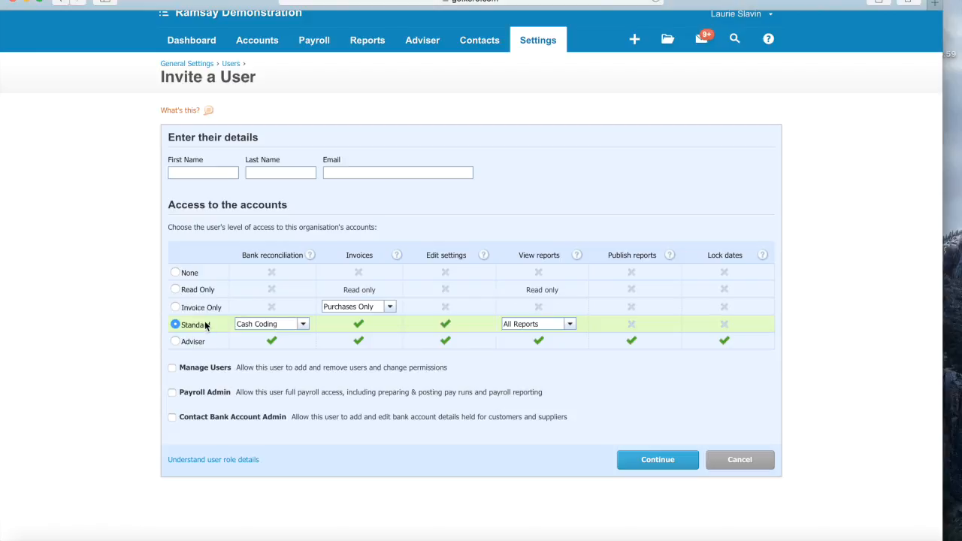
pyautogui.click(175, 307)
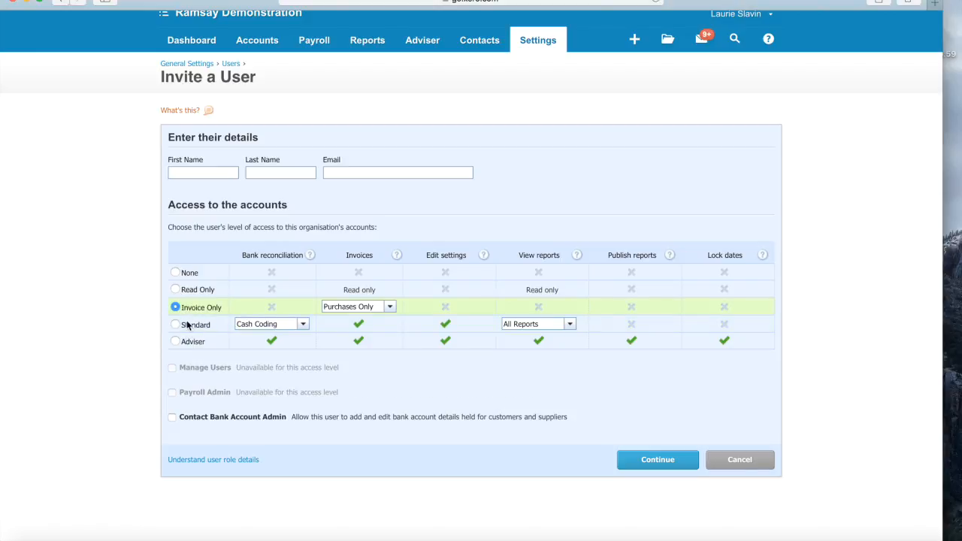
pyautogui.click(187, 325)
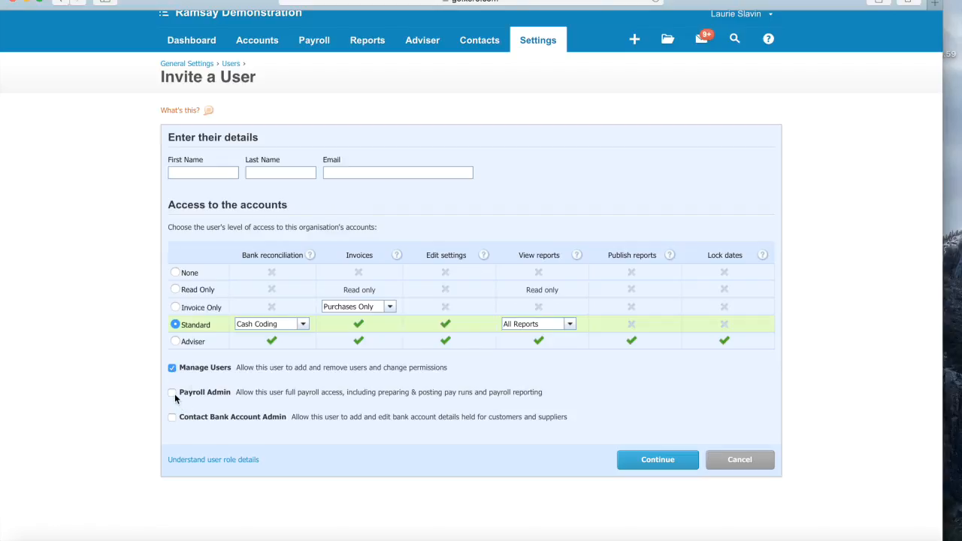
pyautogui.click(173, 393)
pyautogui.click(172, 417)
# - After the blank-form errors, fill in the user's first name, last name and e-mail, then continue
pyautogui.click(651, 460)
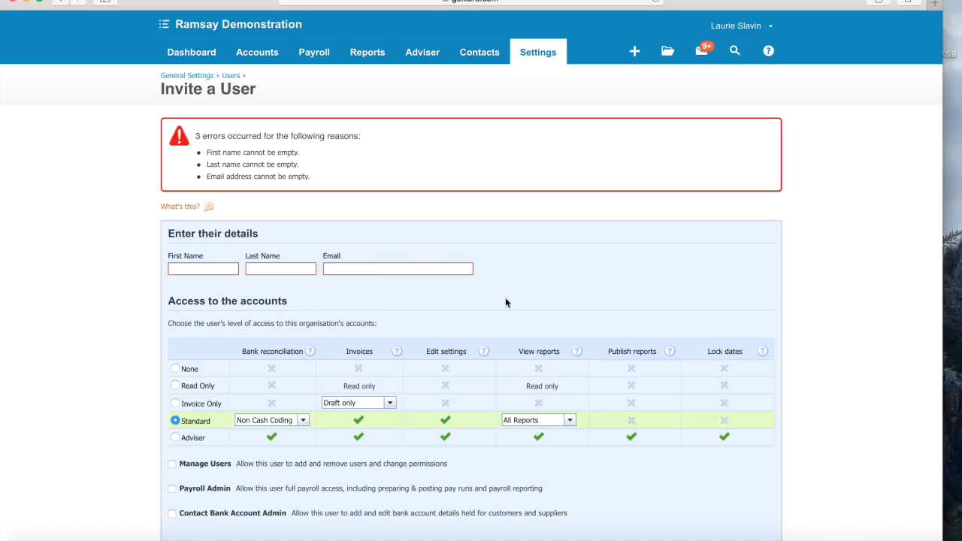
pyautogui.click(202, 268)
pyautogui.write('John')
pyautogui.click(266, 274)
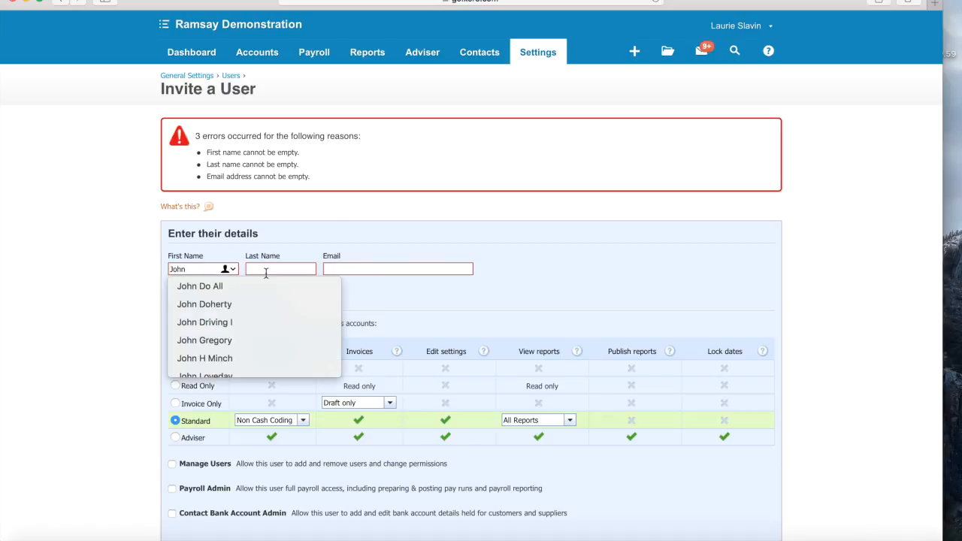
pyautogui.write('Smith')
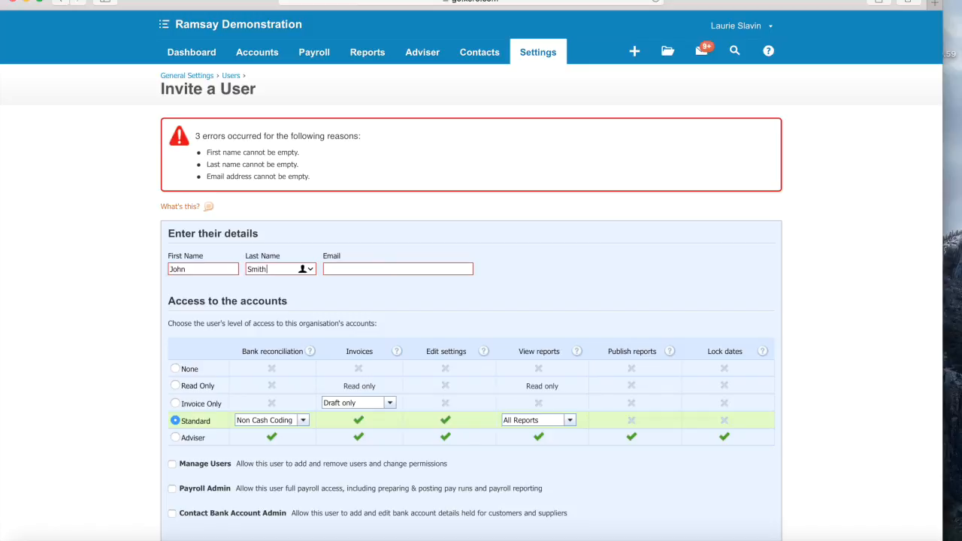
pyautogui.click(351, 268)
pyautogui.scroll(-3, 632, 468)
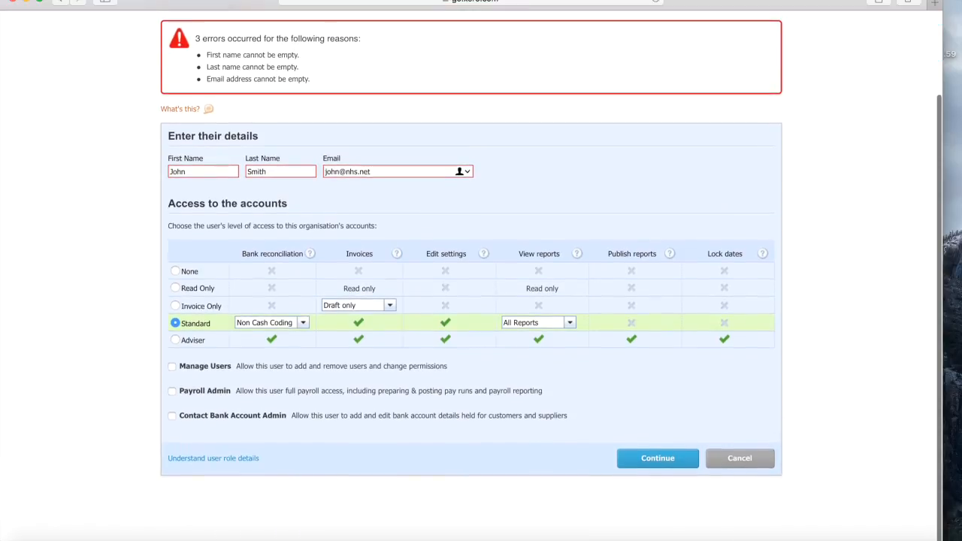
pyautogui.moveTo(632, 468); pyautogui.dragTo(675, 457)
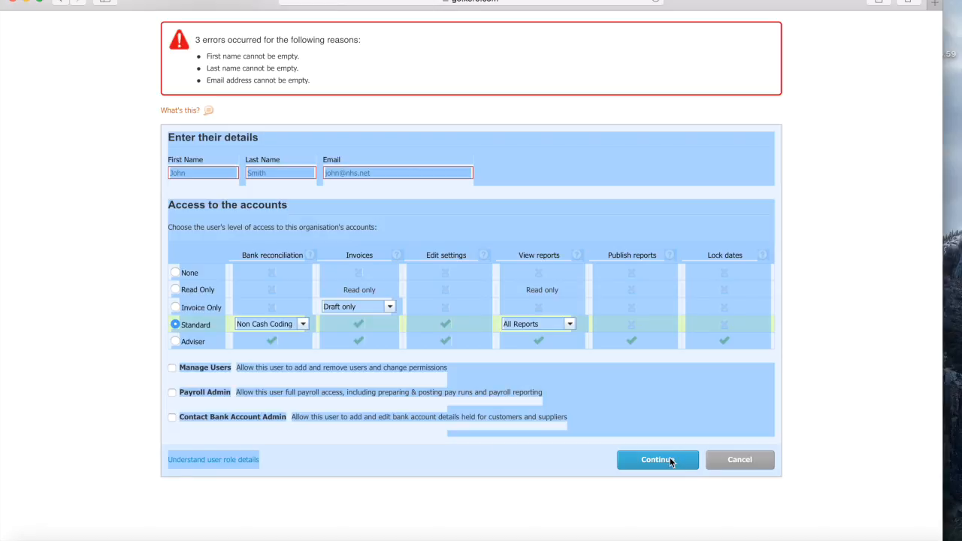
pyautogui.click(658, 462)
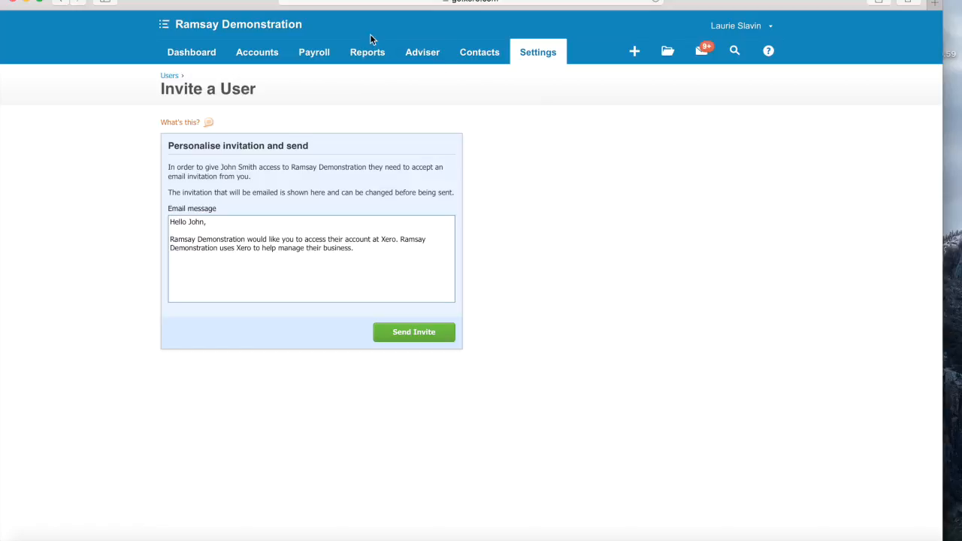
# - Return to the dashboard showing 40 items to reconcile in Practice bank account 1
pyautogui.click(192, 54)
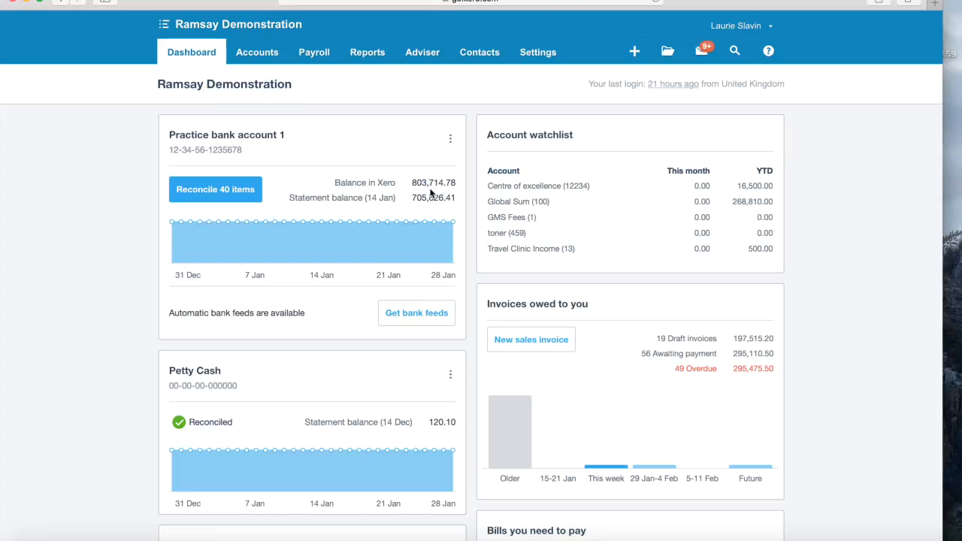
# - Open Practice bank account 1's reconciliation and reconcile the Viking 75.00 line
pyautogui.click(200, 190)
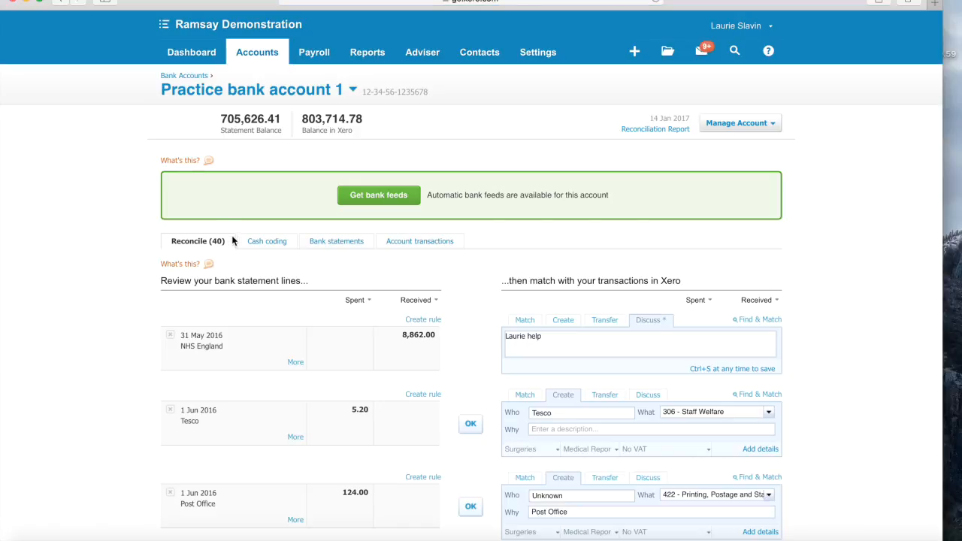
pyautogui.scroll(-3, 233, 240)
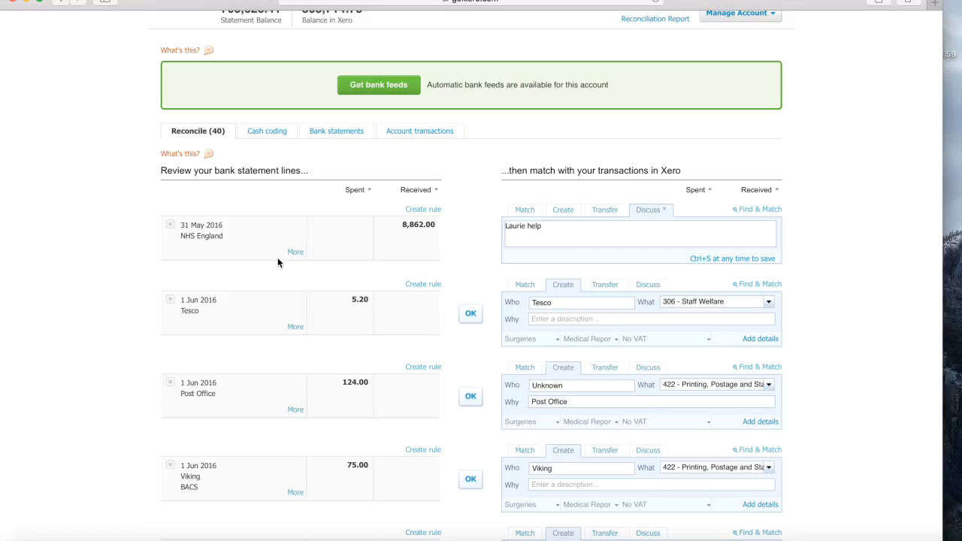
pyautogui.scroll(-1, 277, 257)
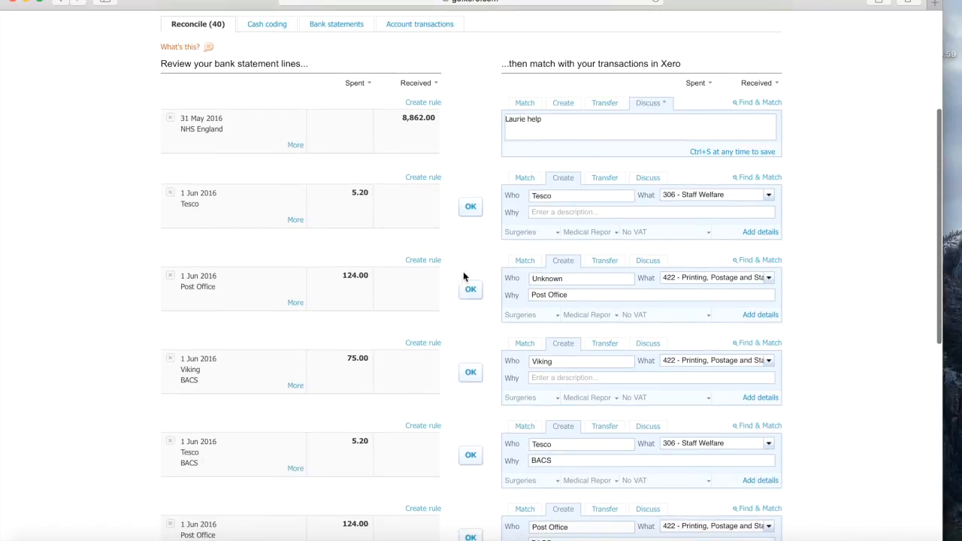
pyautogui.scroll(-3, 464, 305)
pyautogui.scroll(-3, 464, 369)
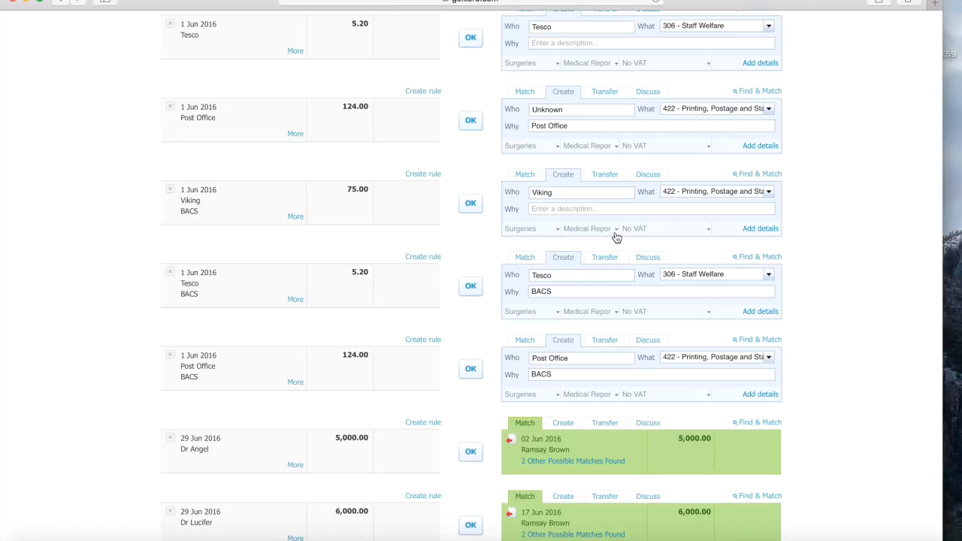
pyautogui.click(468, 207)
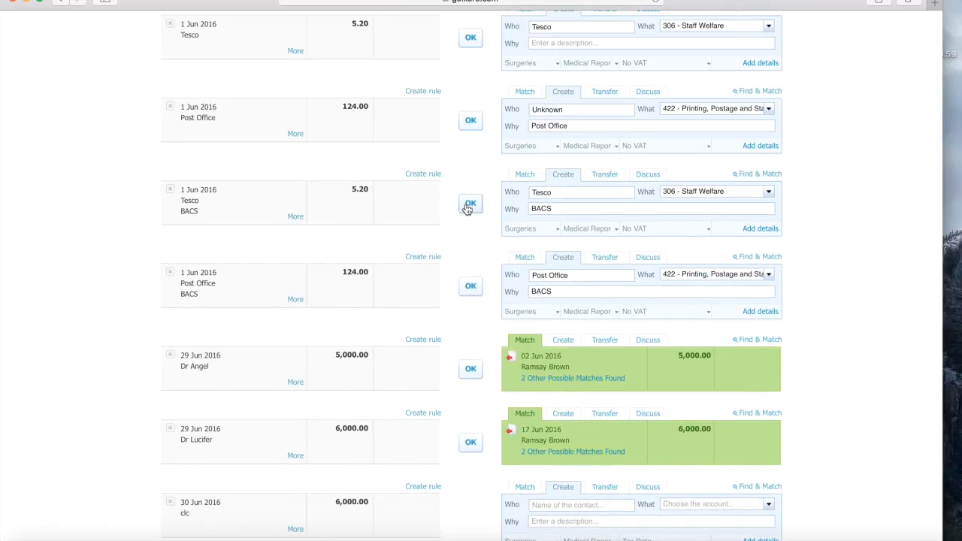
# - Turn off Suggest previous entries for statement lines
pyautogui.scroll(-5, 466, 208)
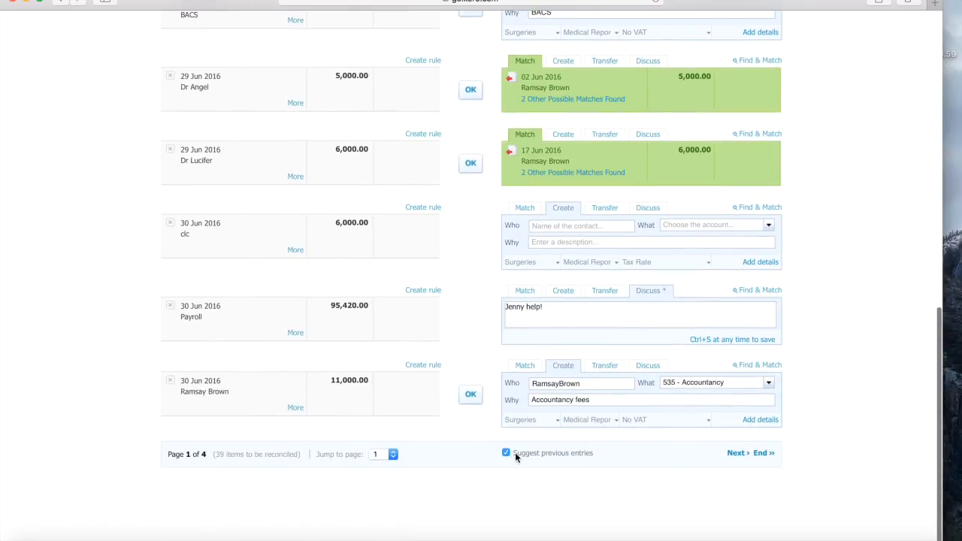
pyautogui.click(505, 453)
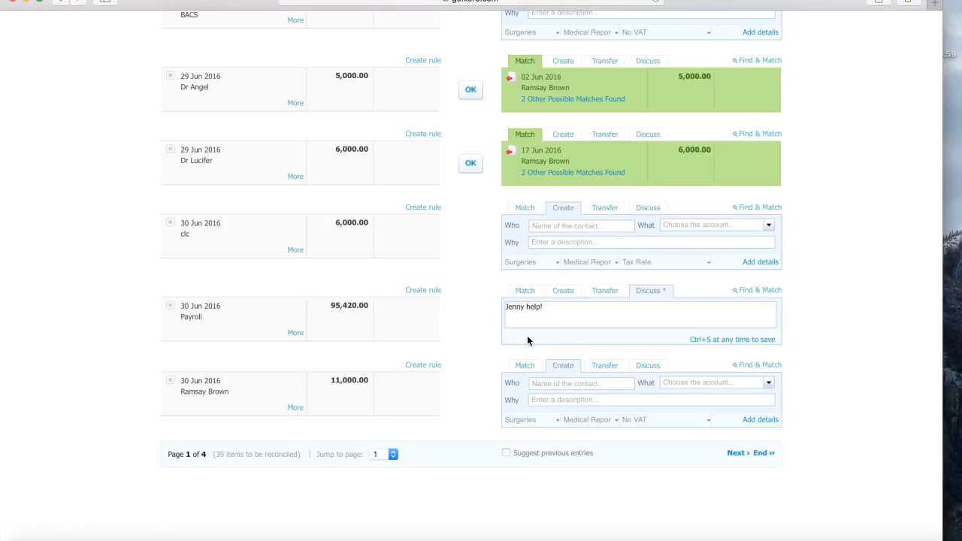
pyautogui.scroll(10, 527, 335)
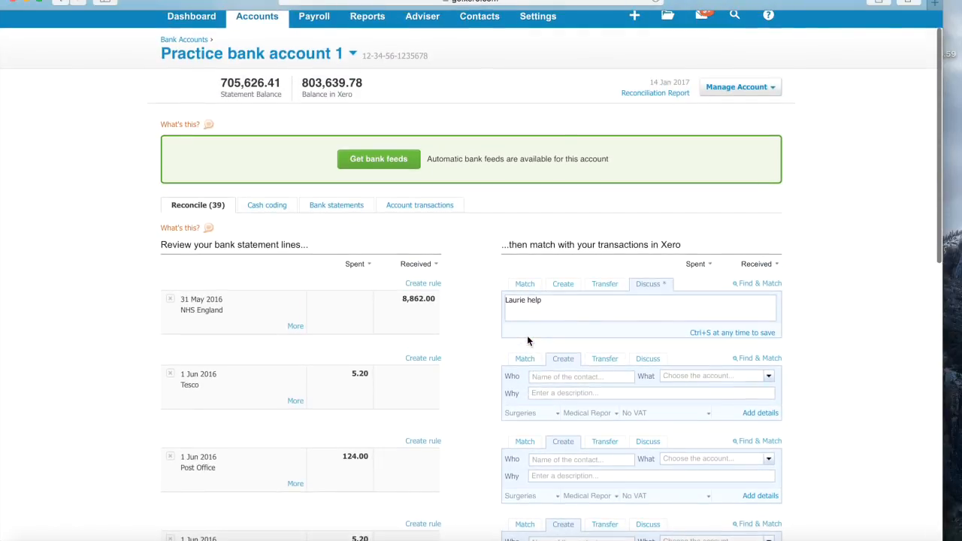
# - Reconcile the Tesco 5.20 line with contact Tesco and account 306 - Staff Welfare
pyautogui.scroll(-5, 527, 335)
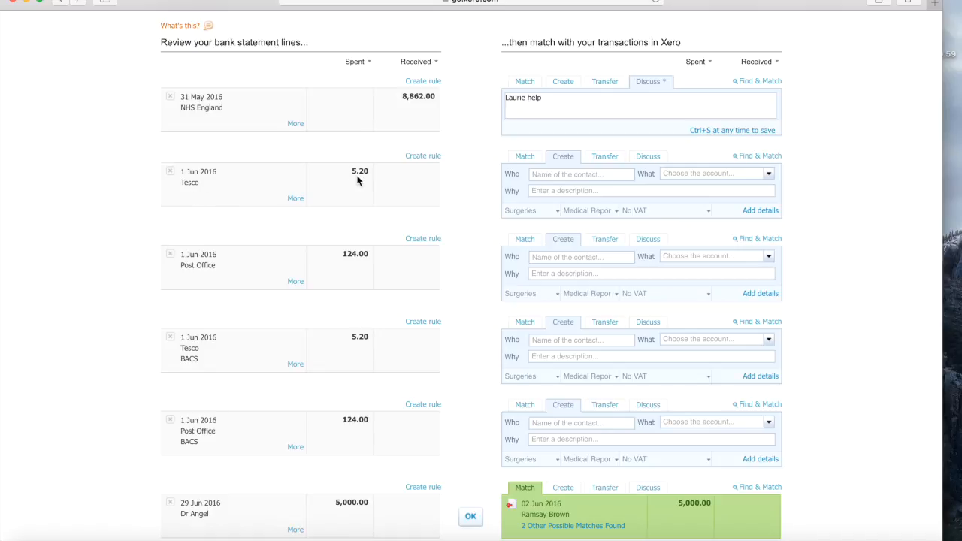
pyautogui.click(553, 173)
pyautogui.write('Tesco')
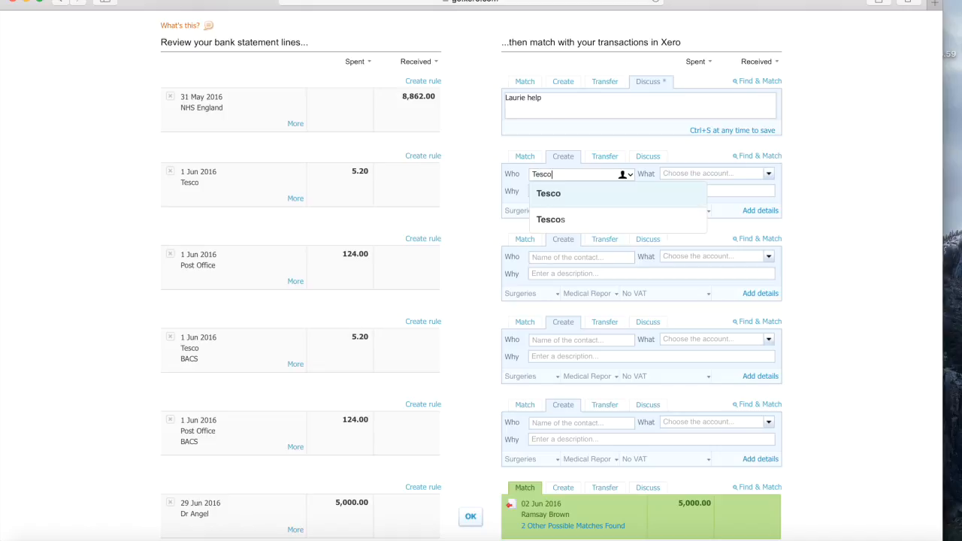
pyautogui.click(540, 195)
pyautogui.click(707, 175)
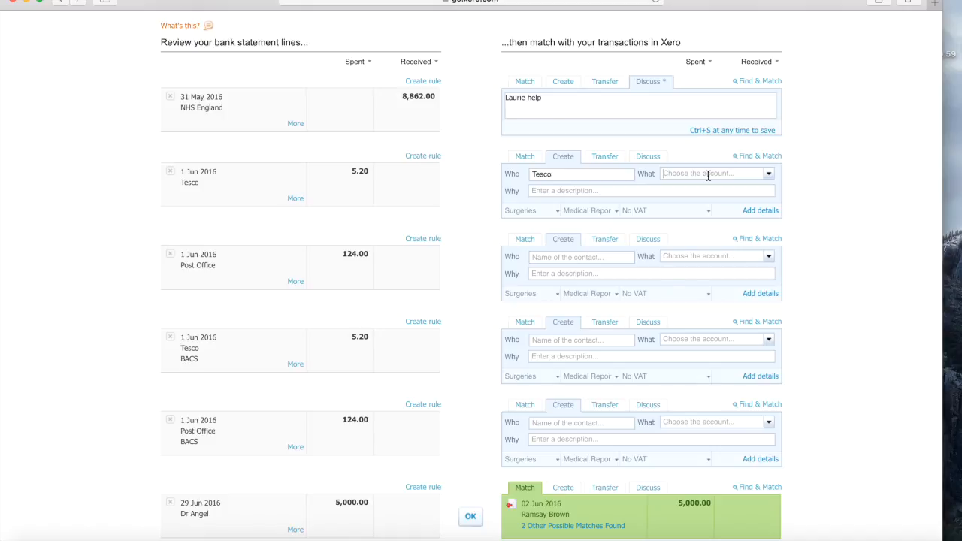
pyautogui.write('staff')
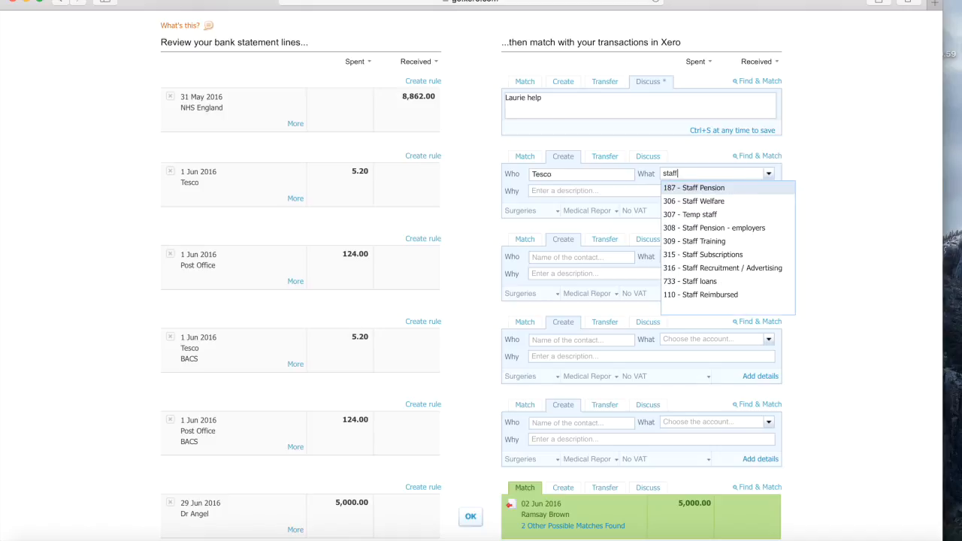
pyautogui.click(720, 202)
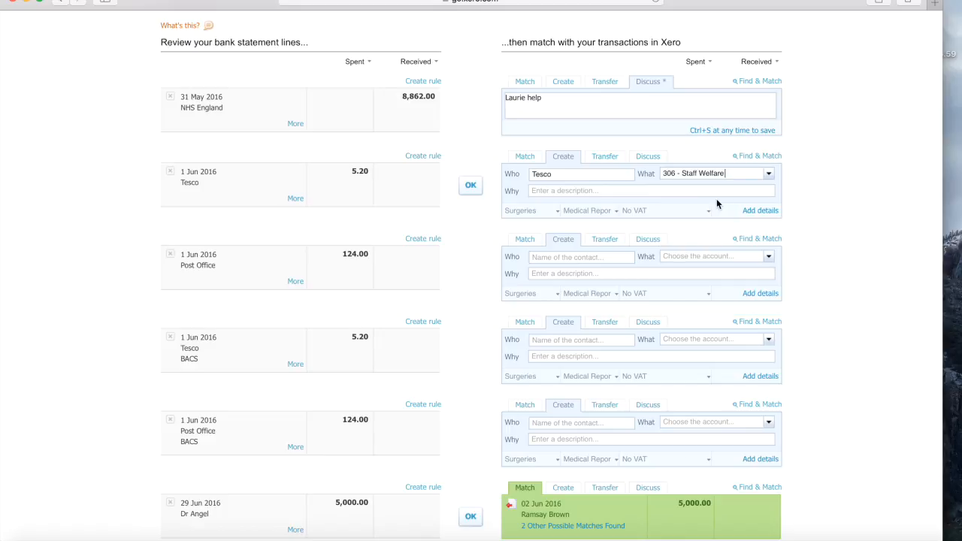
pyautogui.click(471, 186)
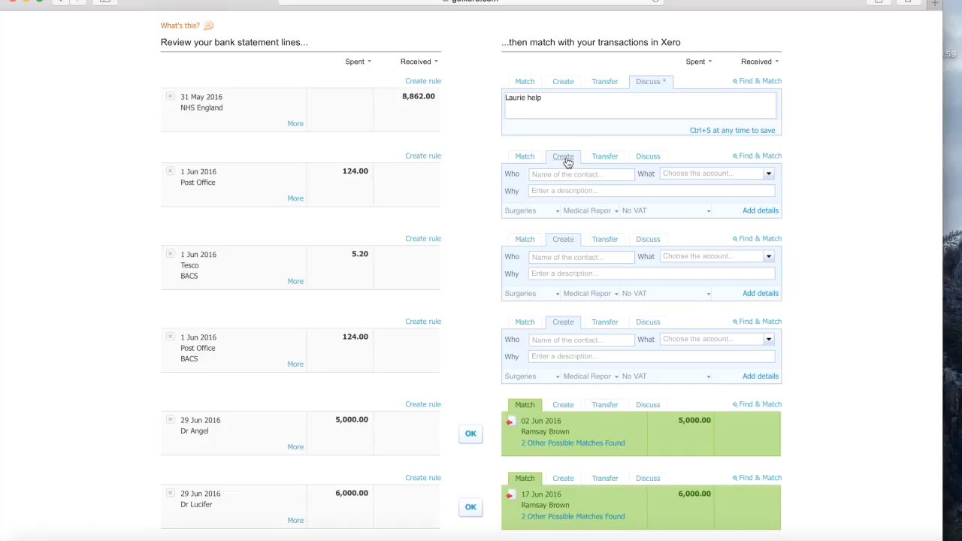
# - Code the Post Office 124.00 line to 422 - Printing, Postage and Stationery
pyautogui.scroll(5, 567, 161)
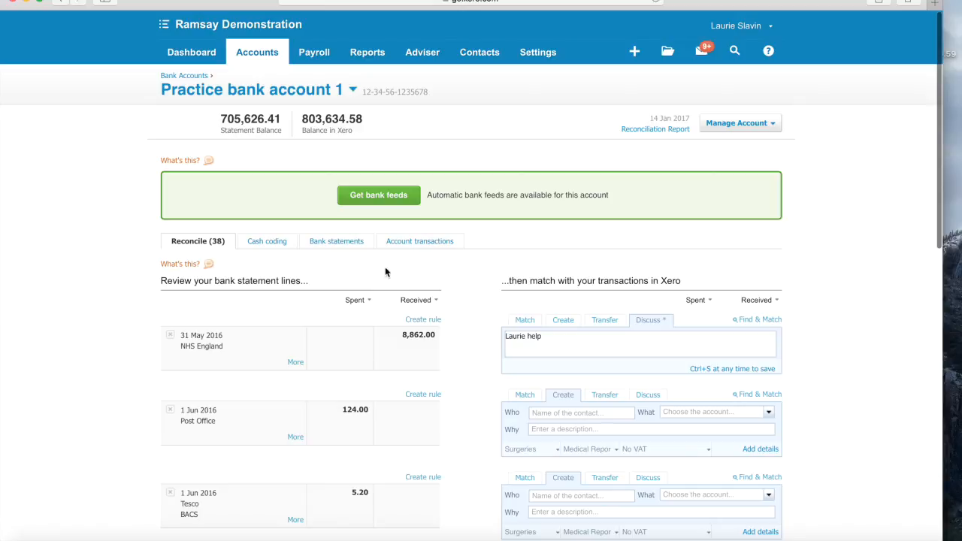
pyautogui.scroll(-5, 474, 198)
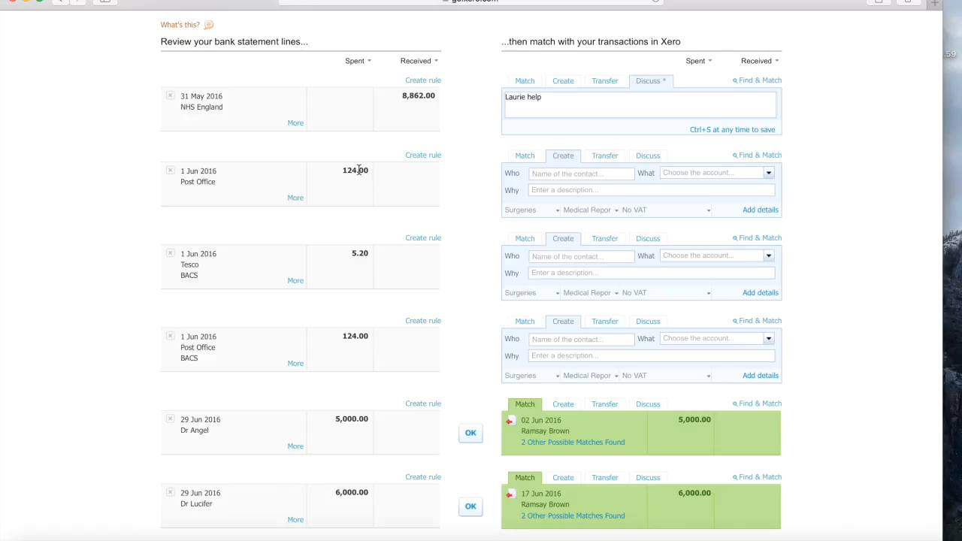
pyautogui.click(682, 175)
pyautogui.write('o')
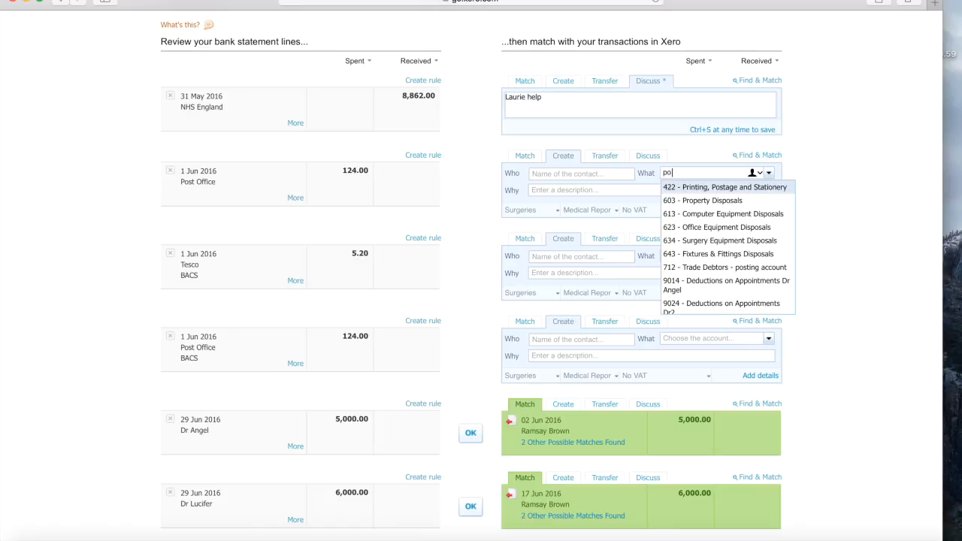
pyautogui.click(825, 188)
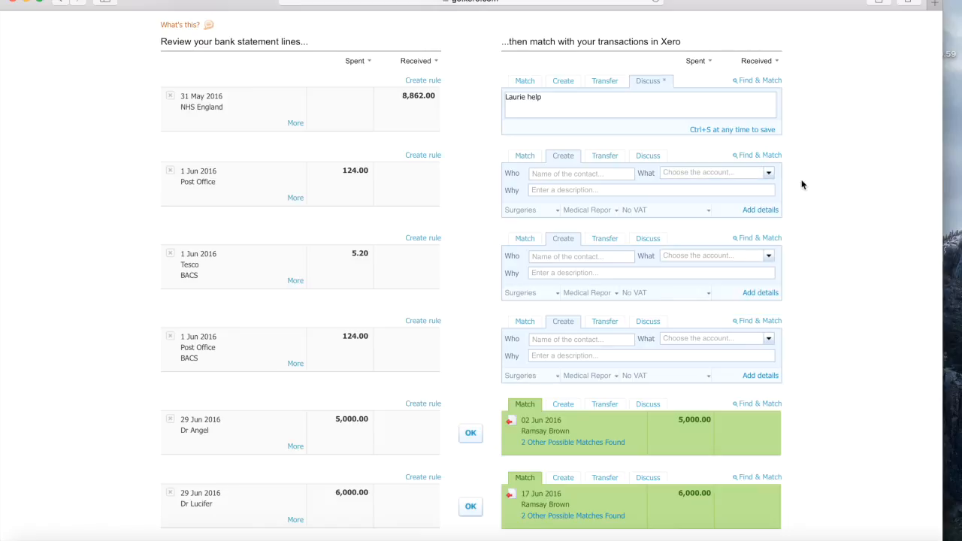
pyautogui.click(729, 172)
pyautogui.write('po')
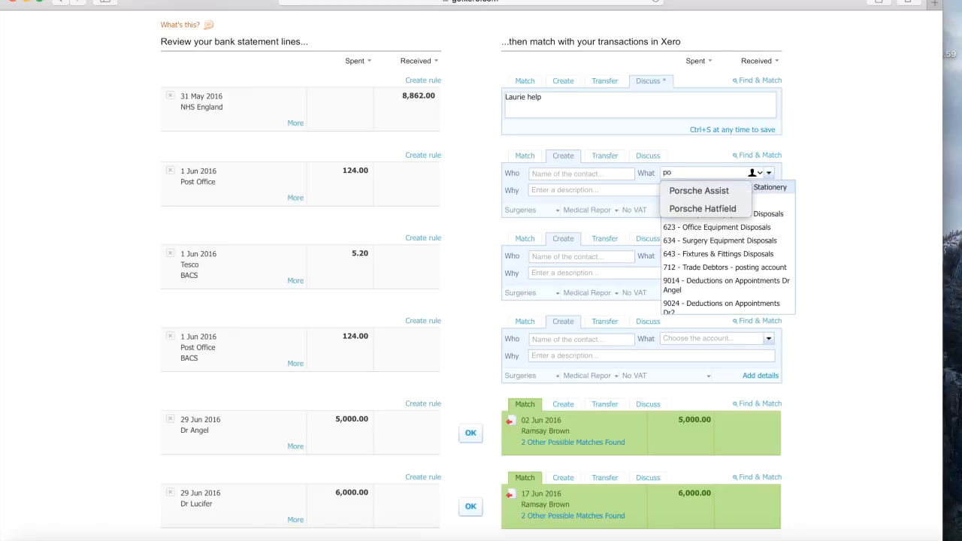
pyautogui.press('Escape')
pyautogui.click(783, 188)
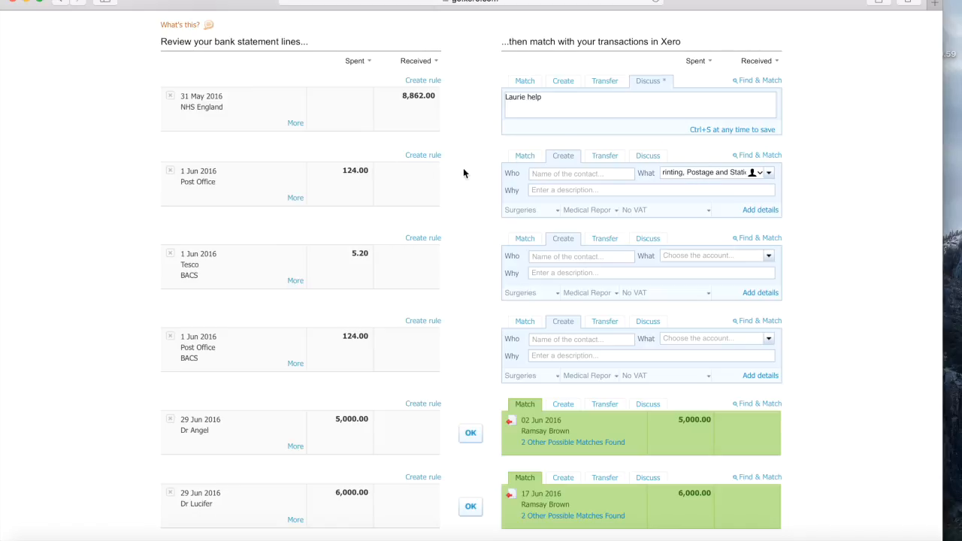
# - Browse the Match candidates for the Post Office 124.00 line, then cancel without matching
pyautogui.click(523, 157)
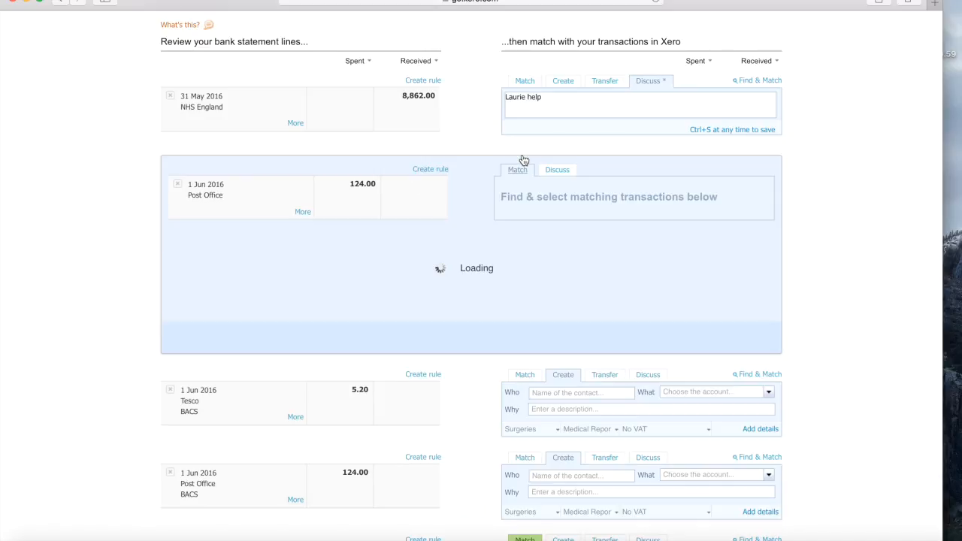
pyautogui.scroll(-10, 480, 350)
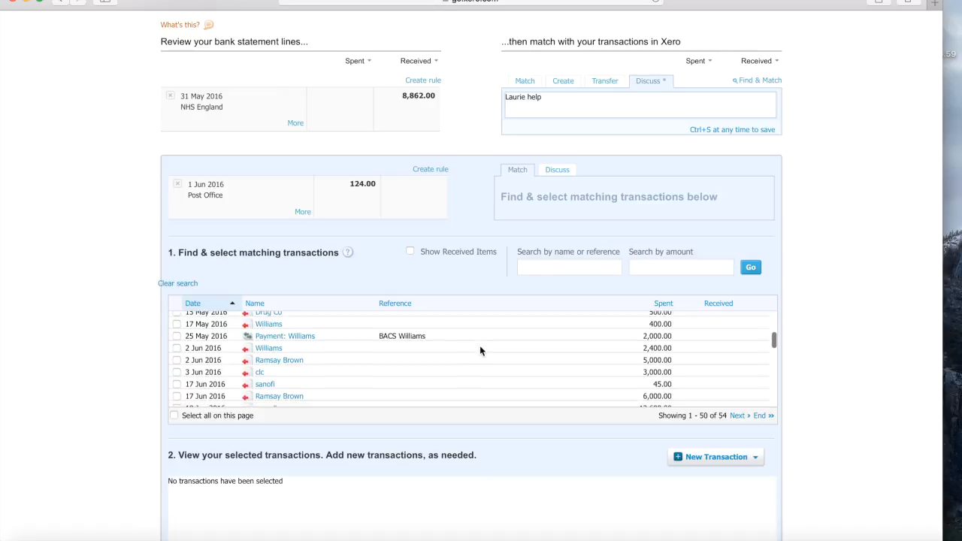
pyautogui.scroll(-5, 480, 351)
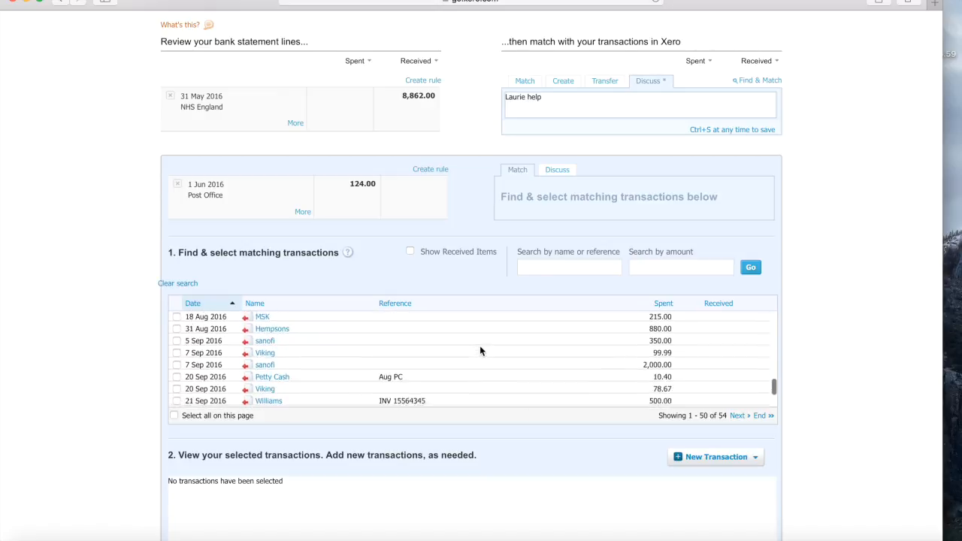
pyautogui.scroll(10, 479, 351)
pyautogui.scroll(1, 479, 350)
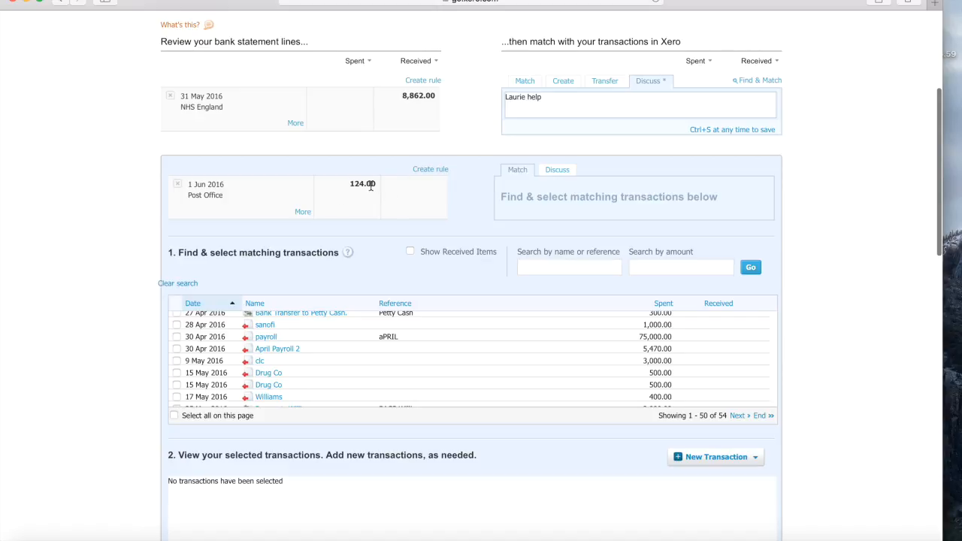
pyautogui.scroll(-5, 865, 268)
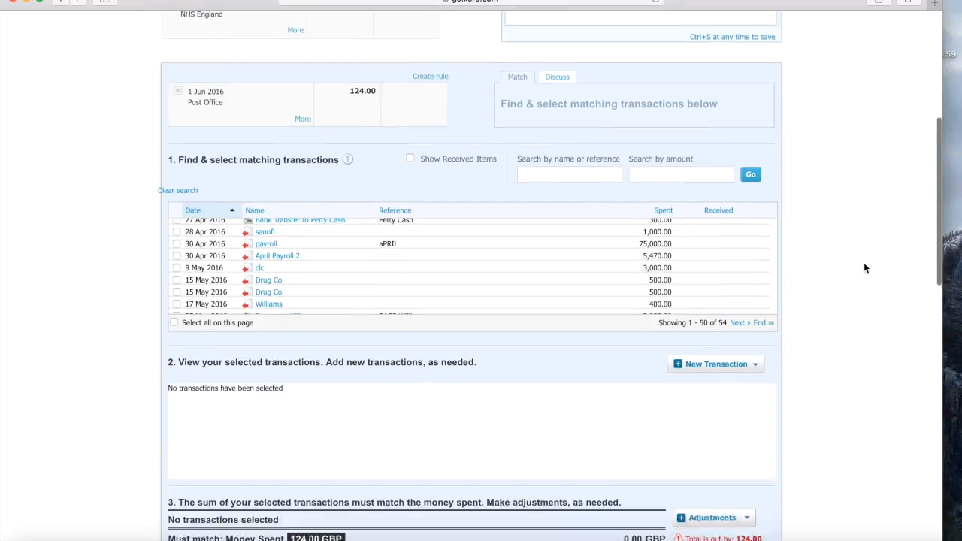
pyautogui.click(744, 453)
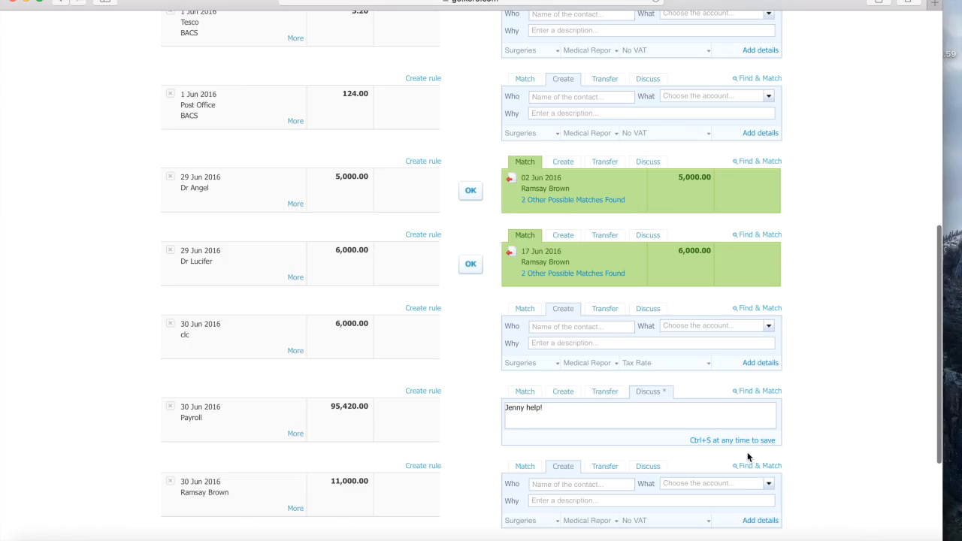
pyautogui.scroll(2, 826, 151)
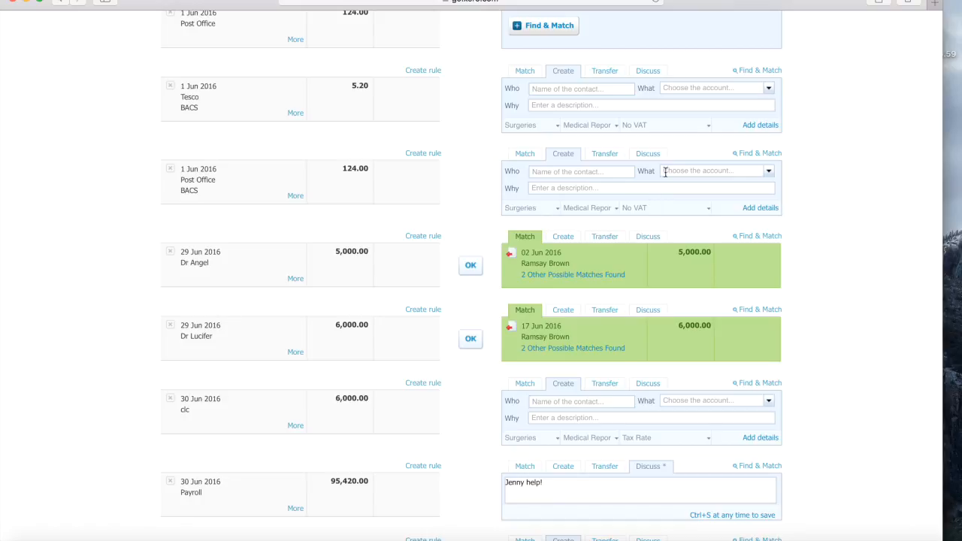
# - Try a transfer to Property Account for the Post Office line, then switch it to Discuss
pyautogui.click(613, 155)
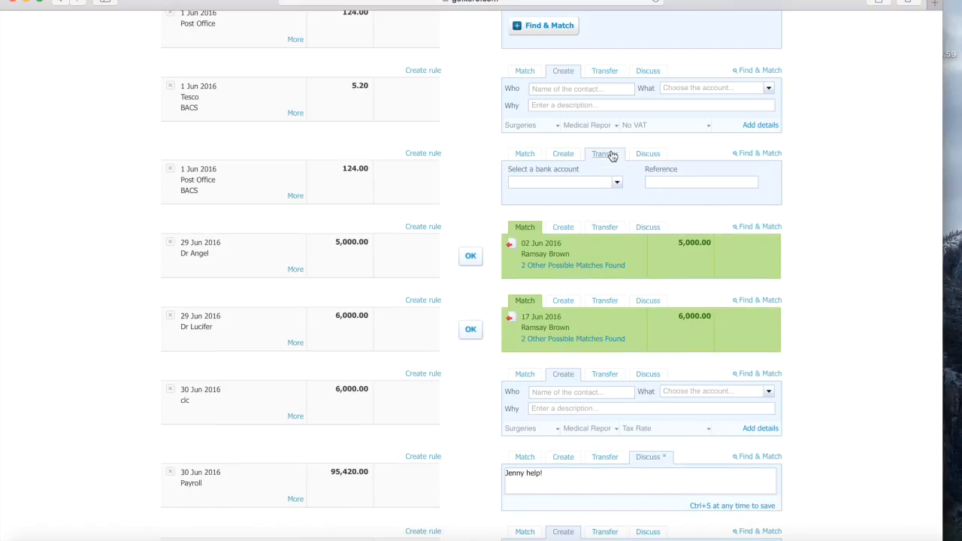
pyautogui.click(617, 186)
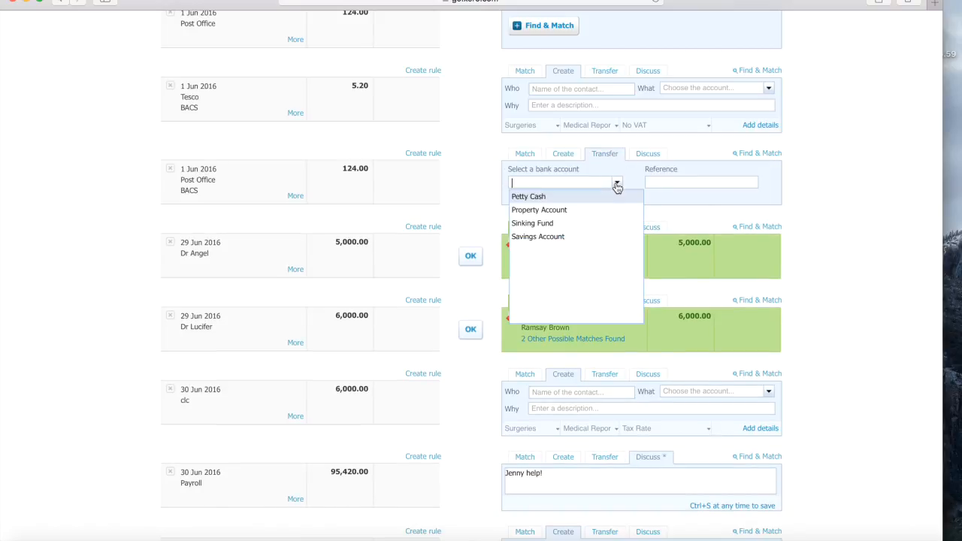
pyautogui.click(577, 211)
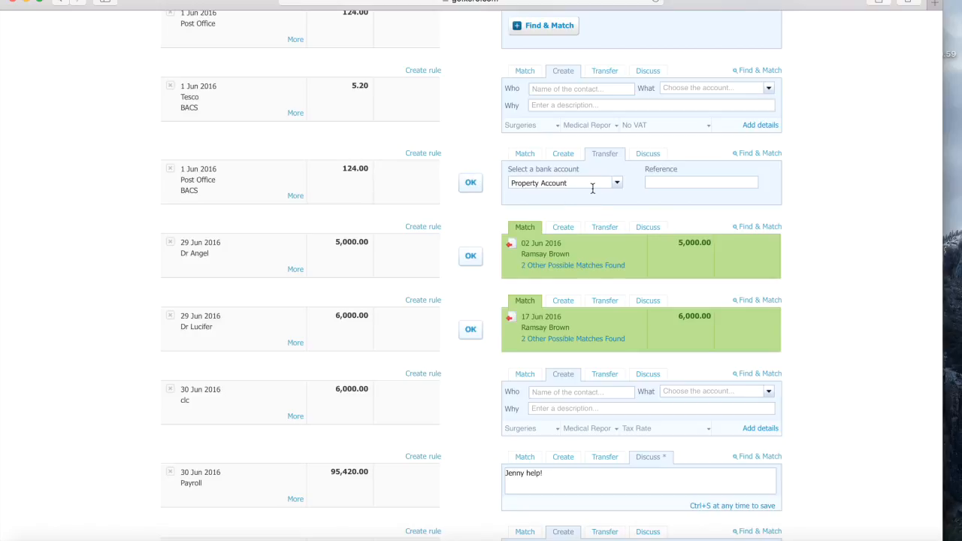
pyautogui.click(660, 155)
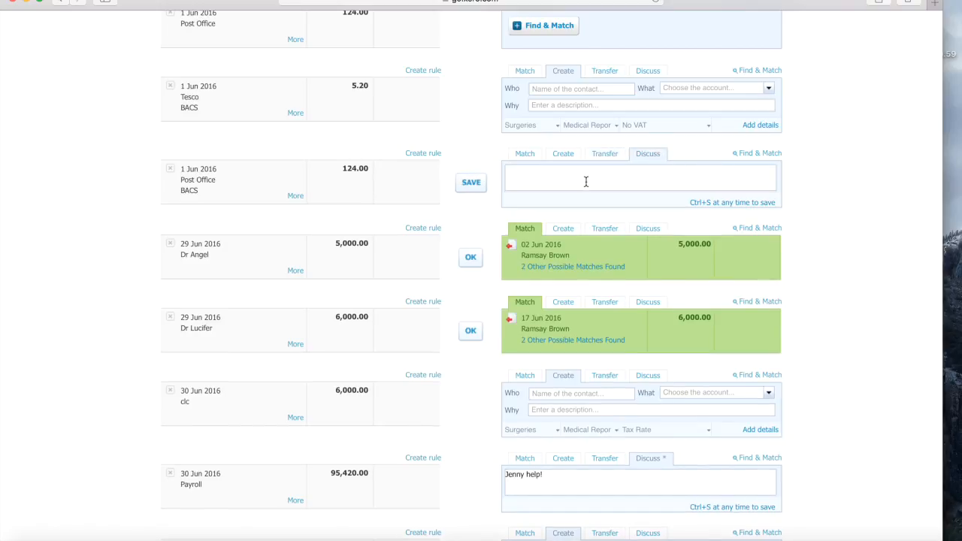
pyautogui.scroll(5, 586, 182)
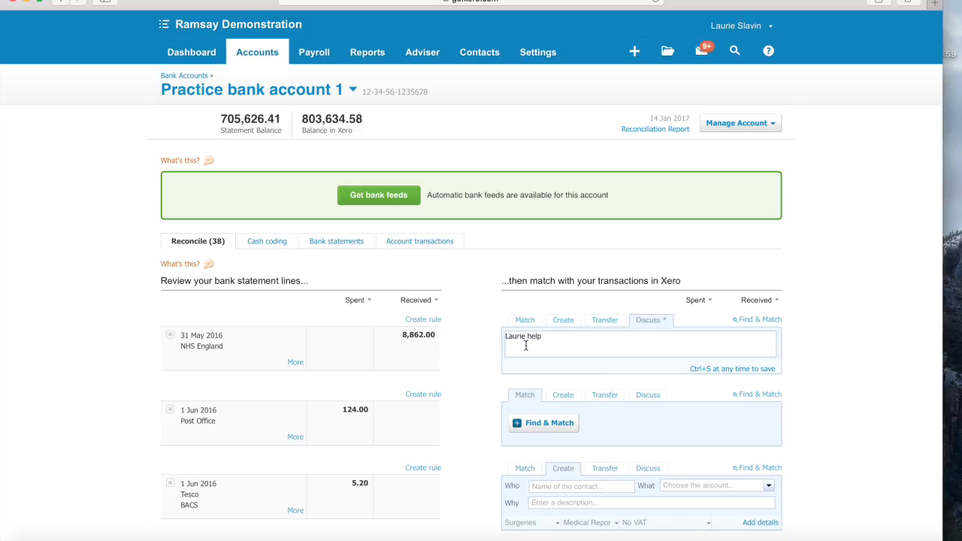
pyautogui.scroll(-5, 525, 345)
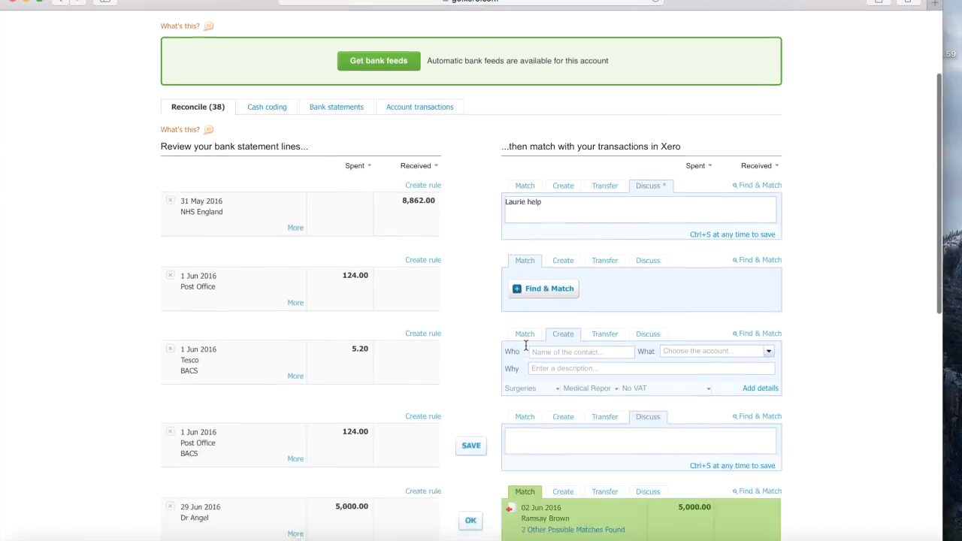
pyautogui.scroll(-10, 487, 191)
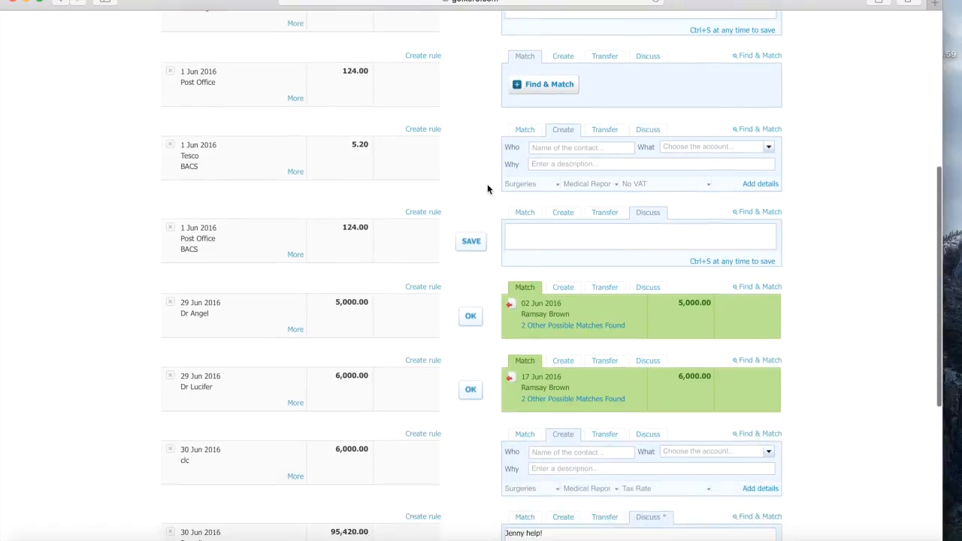
pyautogui.scroll(15, 487, 188)
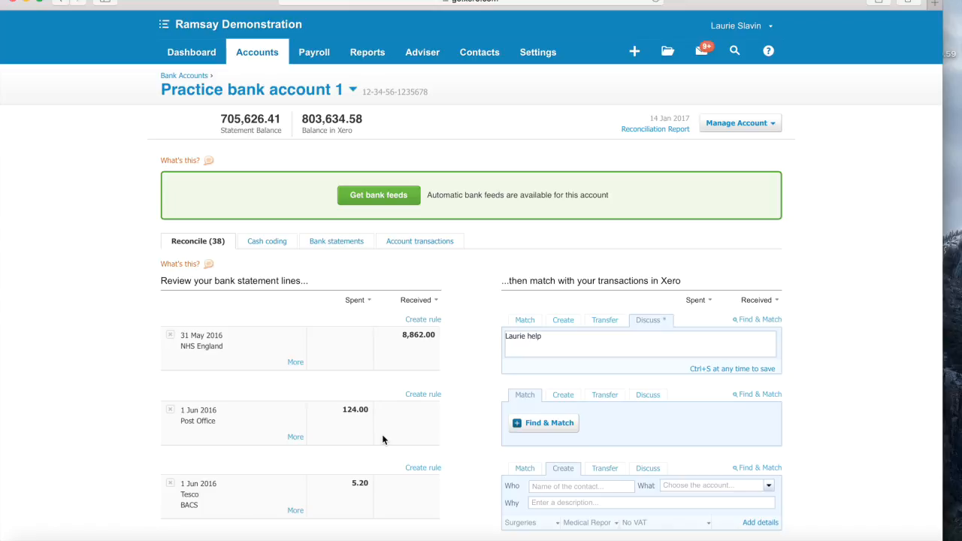
pyautogui.scroll(-2, 382, 440)
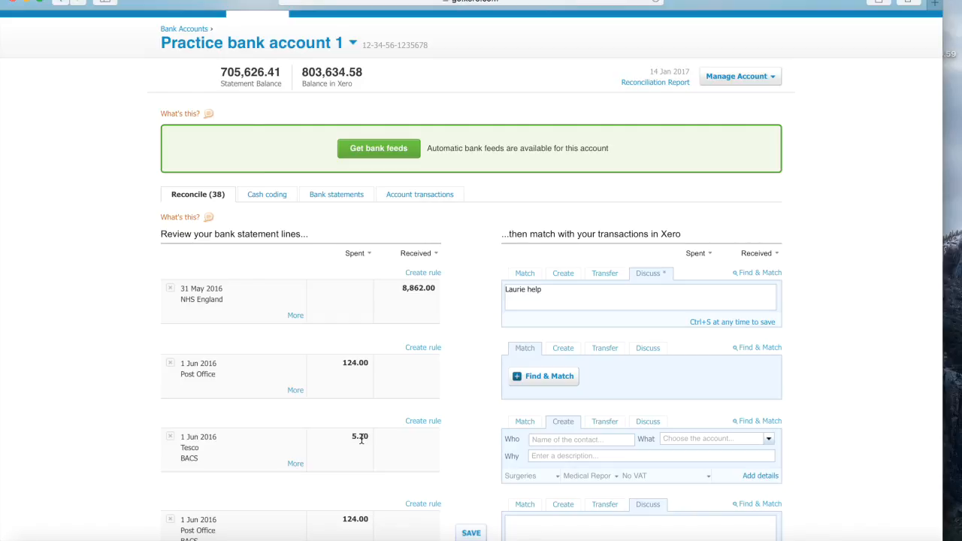
# - Abandon the 'mill' account search on the Tesco line and open the Settings menu
pyautogui.write('mill')
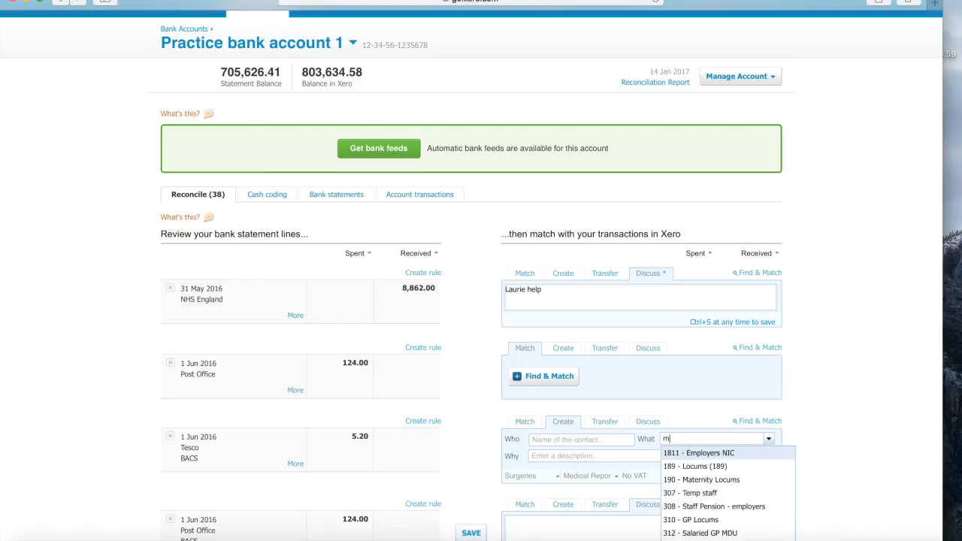
pyautogui.click(486, 356)
pyautogui.scroll(1, 486, 357)
pyautogui.scroll(1, 485, 357)
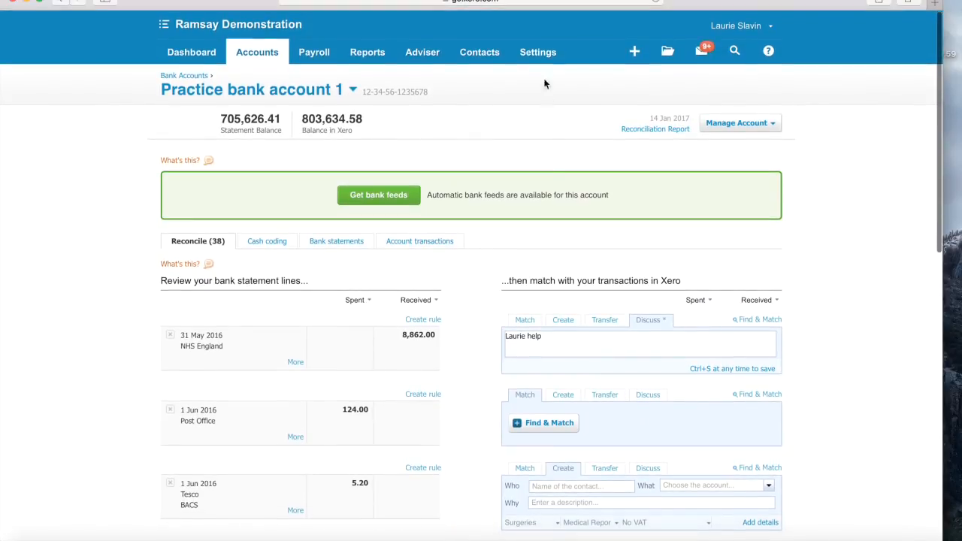
pyautogui.click(541, 52)
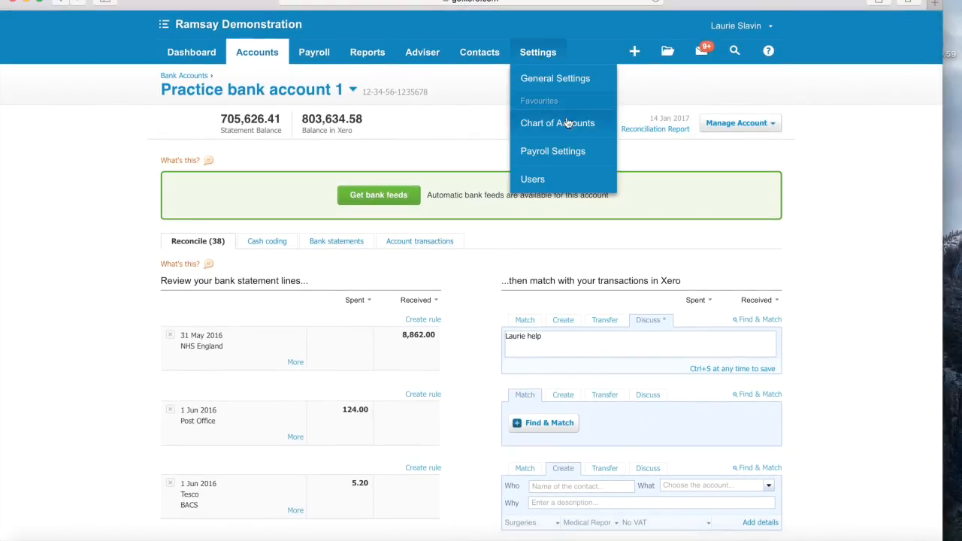
# - Go to Settings > Chart of Accounts and open the Add Account form
pyautogui.click(557, 126)
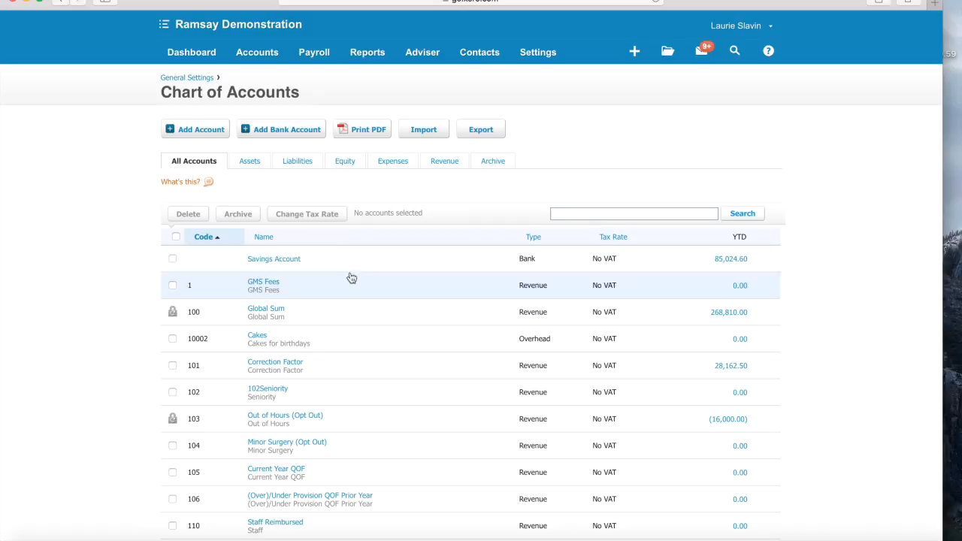
pyautogui.click(191, 130)
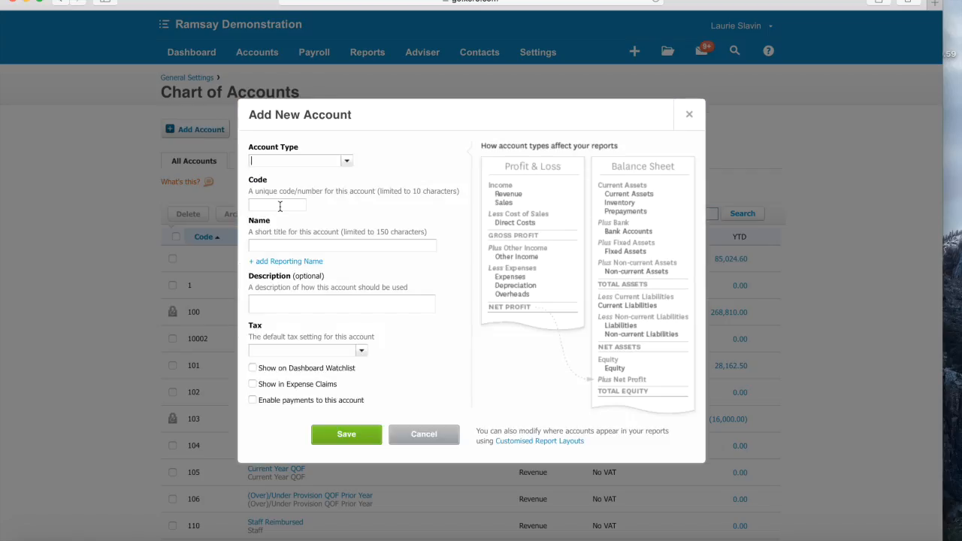
# - Add an Overhead account with code 181d and name Milk, and save it
pyautogui.click(348, 163)
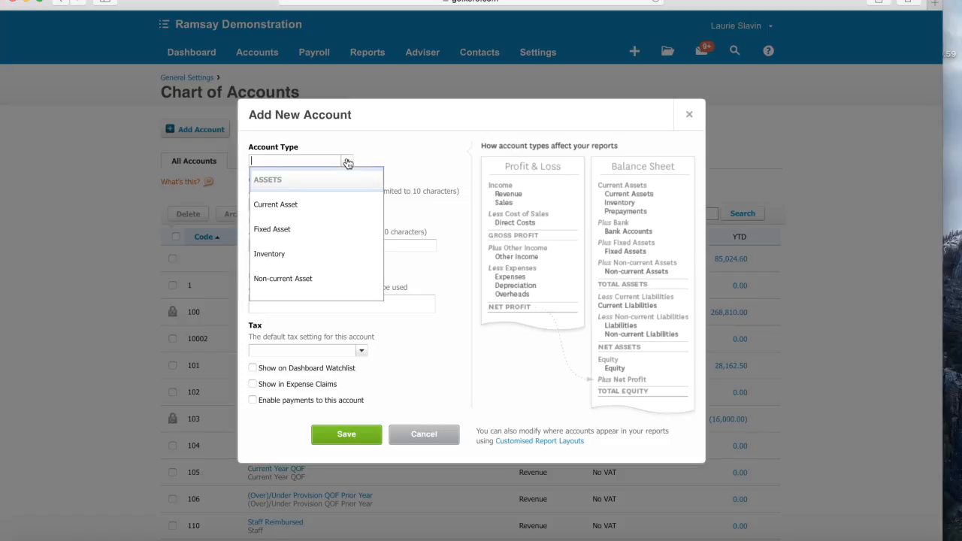
pyautogui.scroll(-2, 347, 231)
pyautogui.scroll(-5, 347, 232)
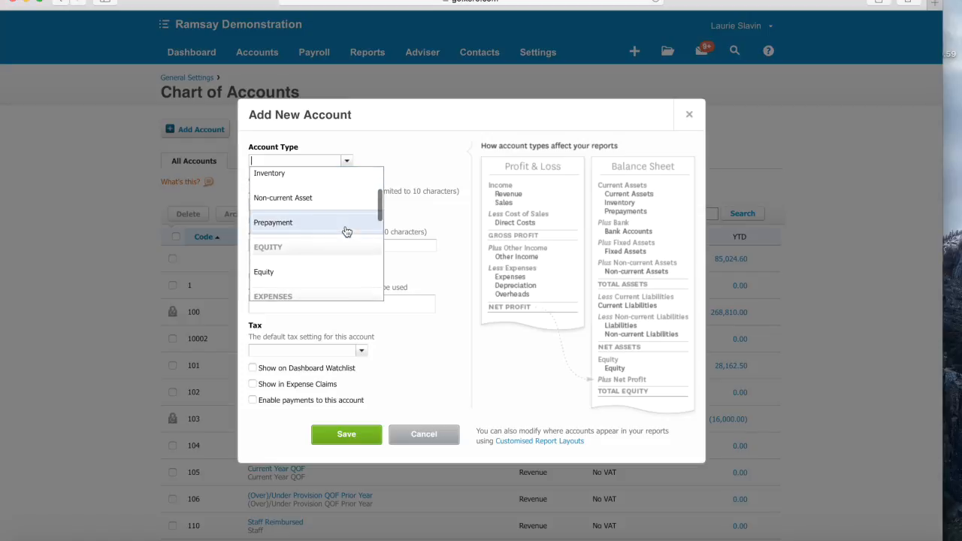
pyautogui.scroll(-4, 346, 232)
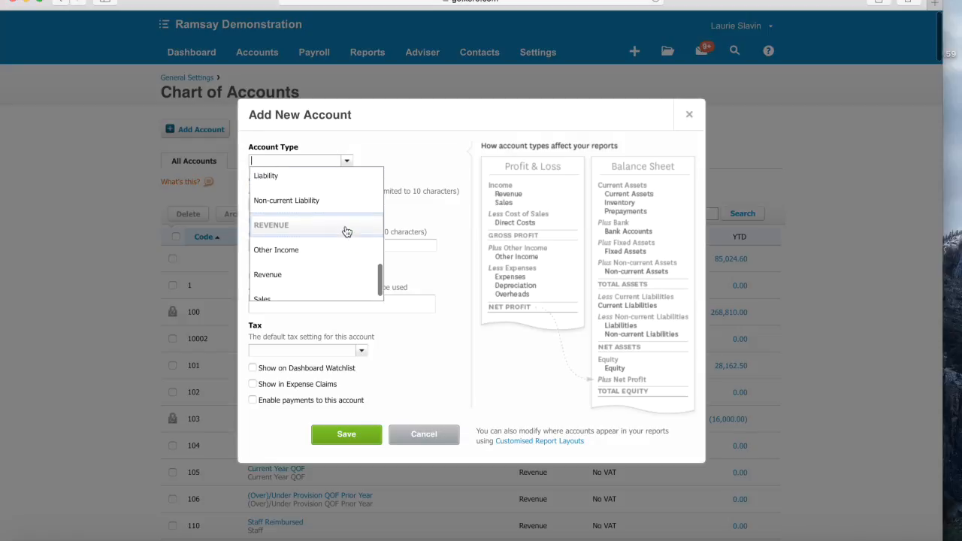
pyautogui.scroll(4, 345, 229)
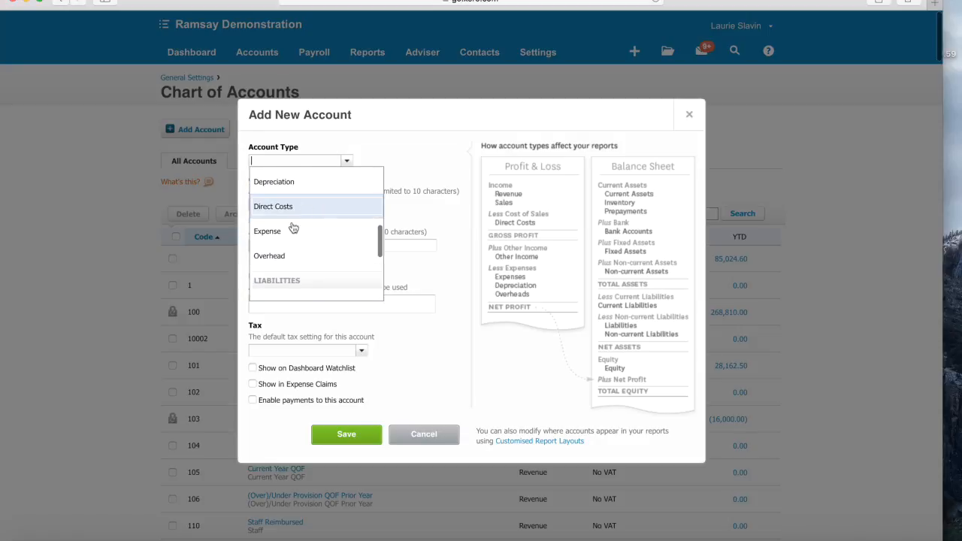
pyautogui.click(275, 257)
pyautogui.click(276, 208)
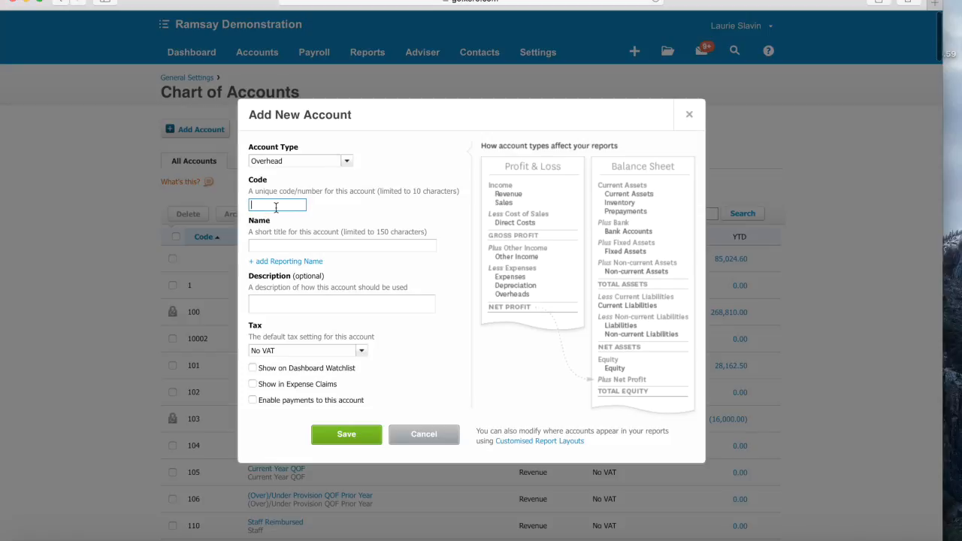
pyautogui.write('1')
pyautogui.write('810')
pyautogui.click(299, 236)
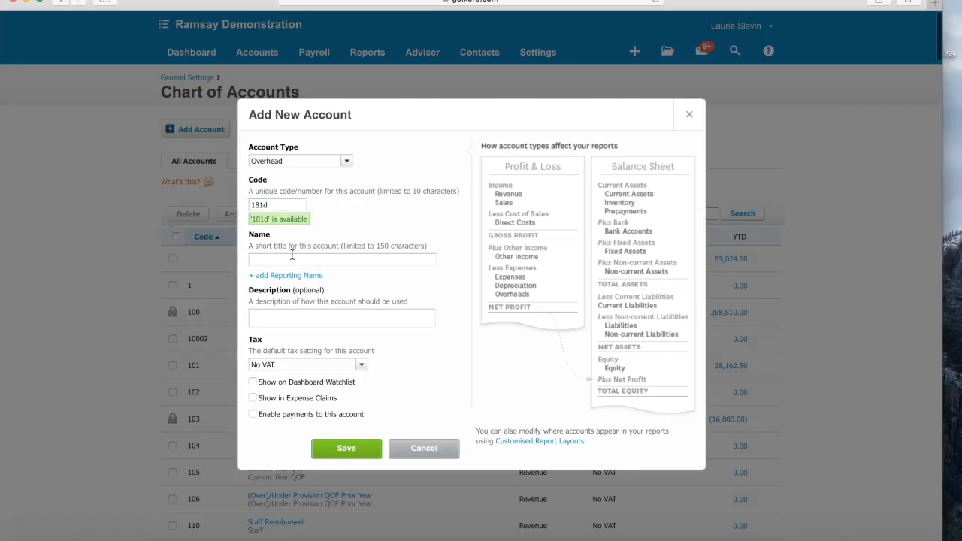
pyautogui.click(282, 261)
pyautogui.write('Milk')
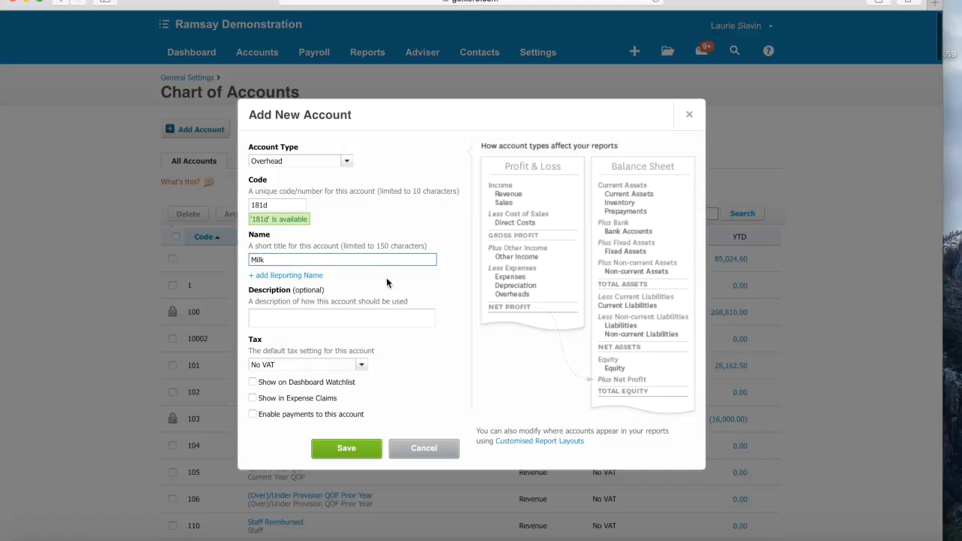
pyautogui.click(298, 317)
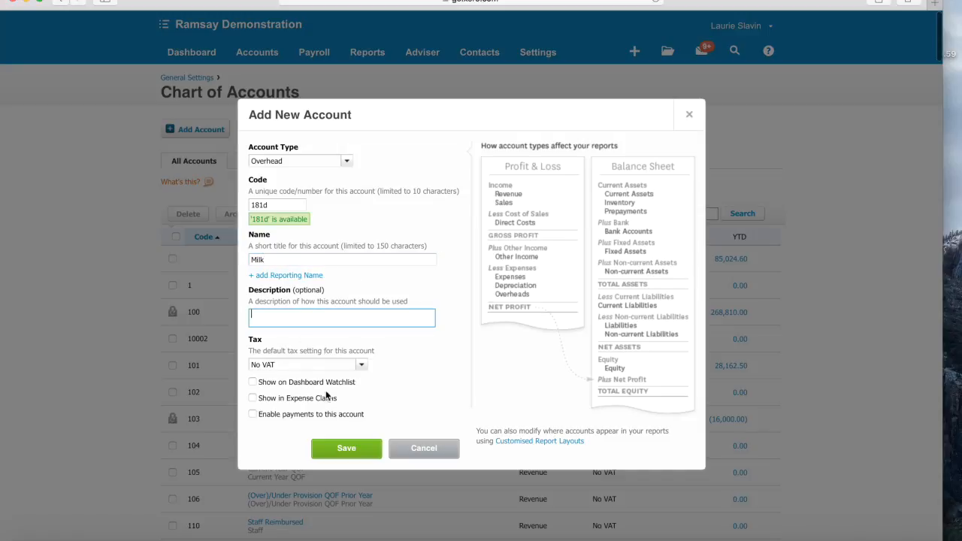
pyautogui.click(339, 448)
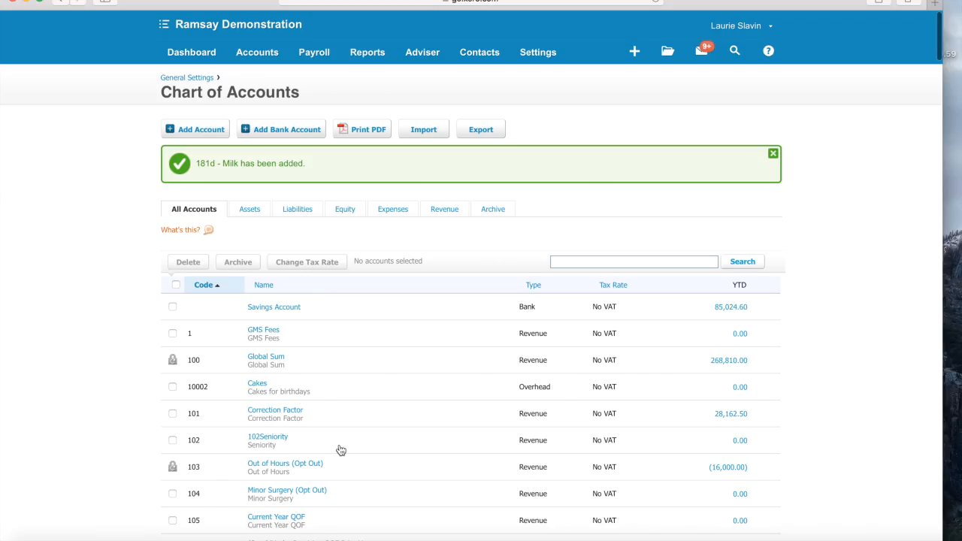
# - Return to the Practice bank account 1 reconciliation, still at 38 items
pyautogui.click(191, 52)
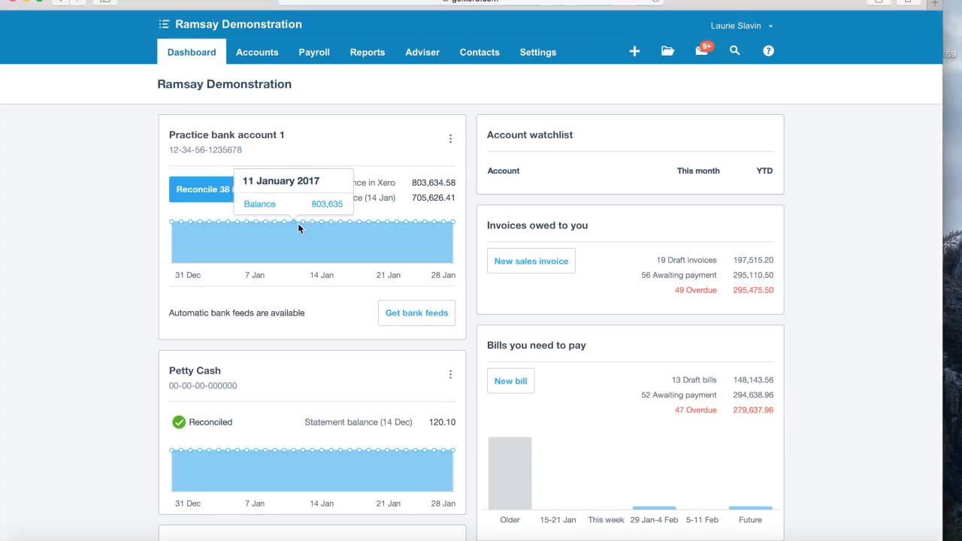
pyautogui.click(215, 190)
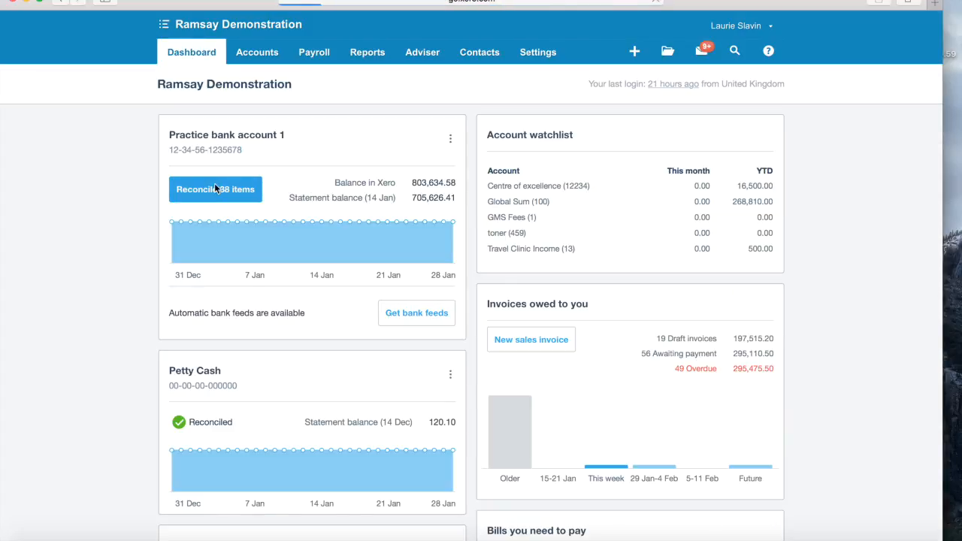
pyautogui.scroll(-3, 268, 354)
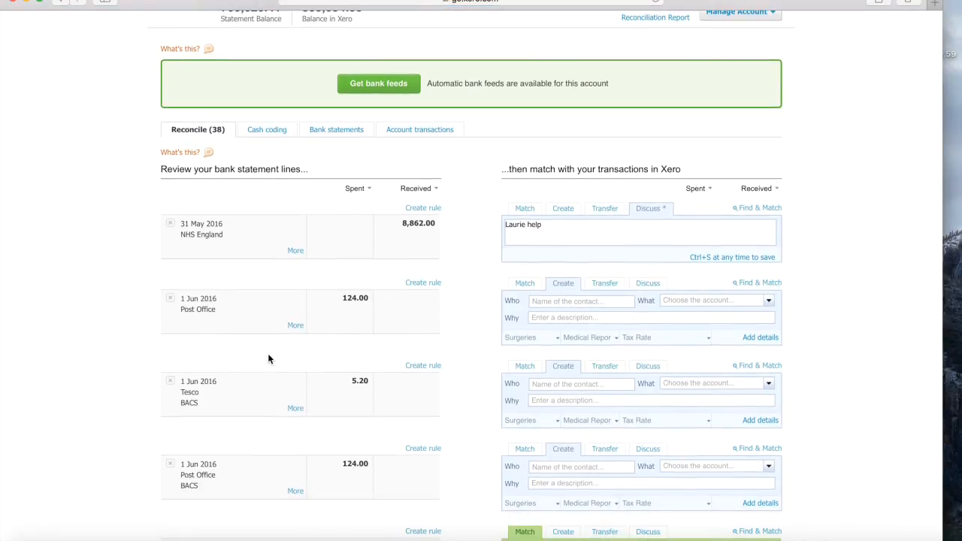
pyautogui.click(555, 386)
pyautogui.write('Tesco')
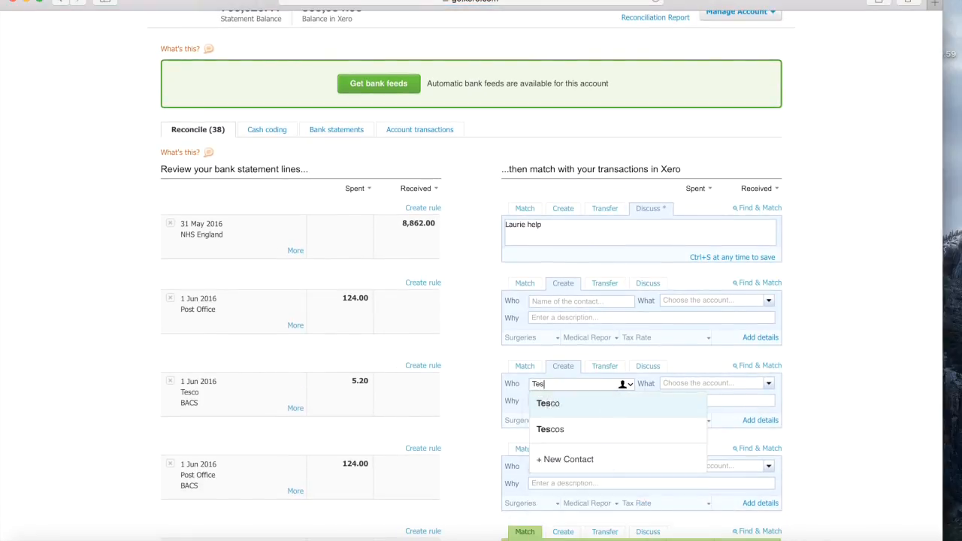
pyautogui.click(545, 403)
pyautogui.click(687, 384)
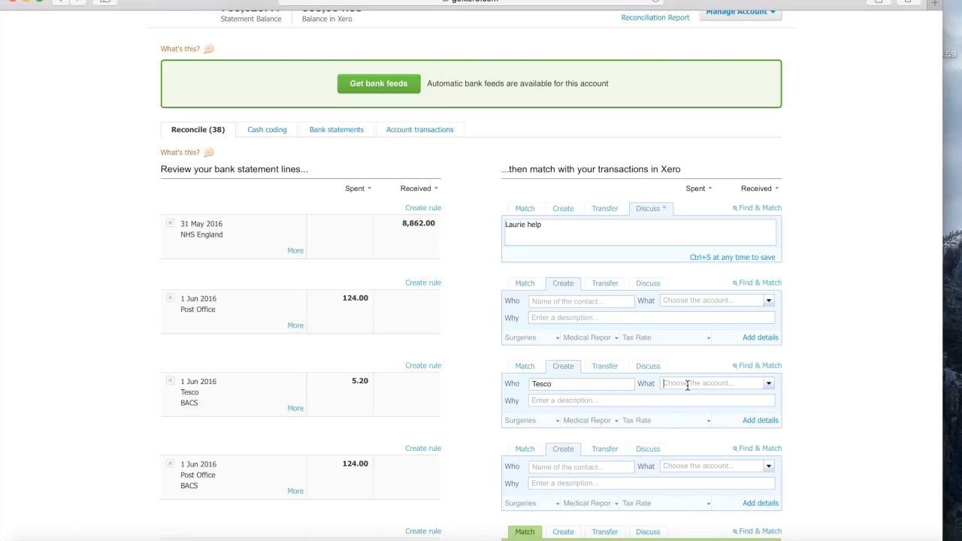
pyautogui.write('m')
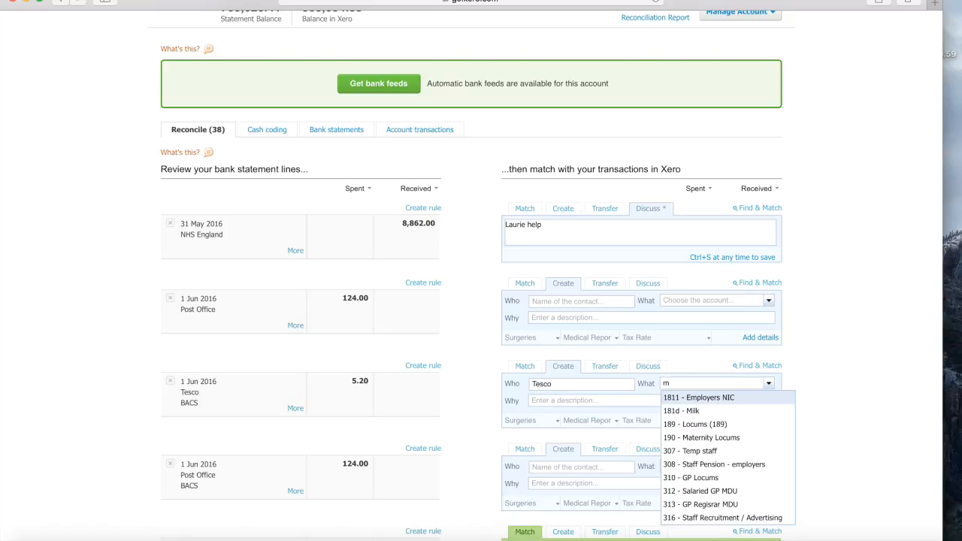
pyautogui.click(717, 410)
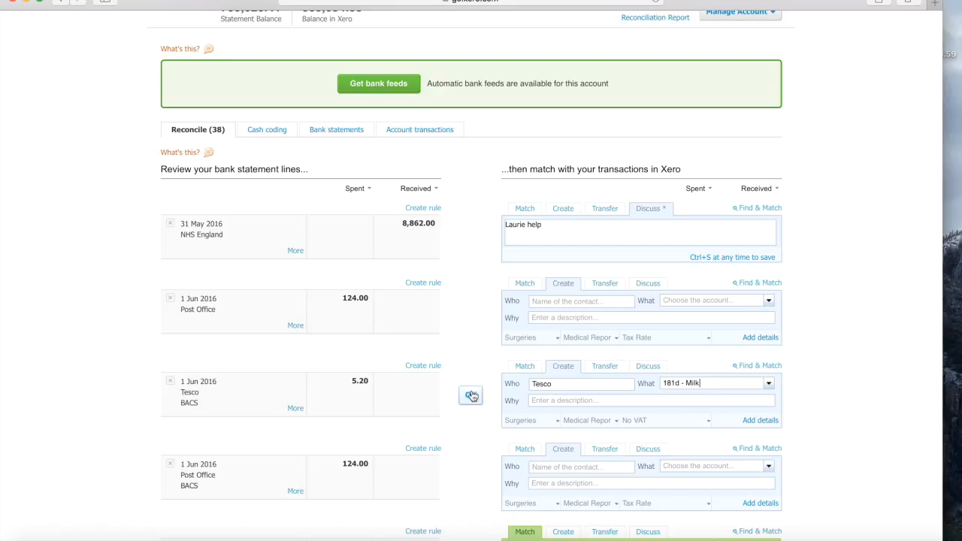
pyautogui.click(471, 396)
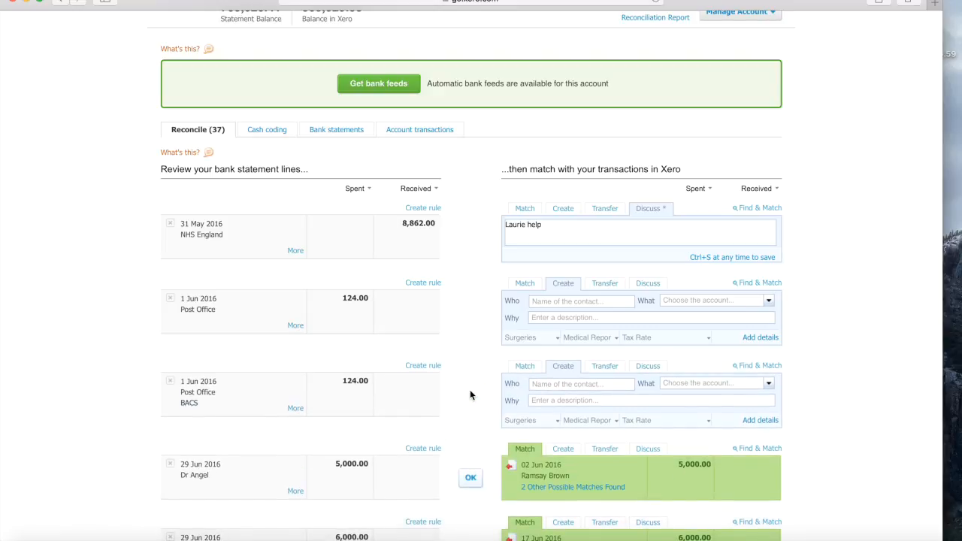
pyautogui.scroll(-10, 470, 389)
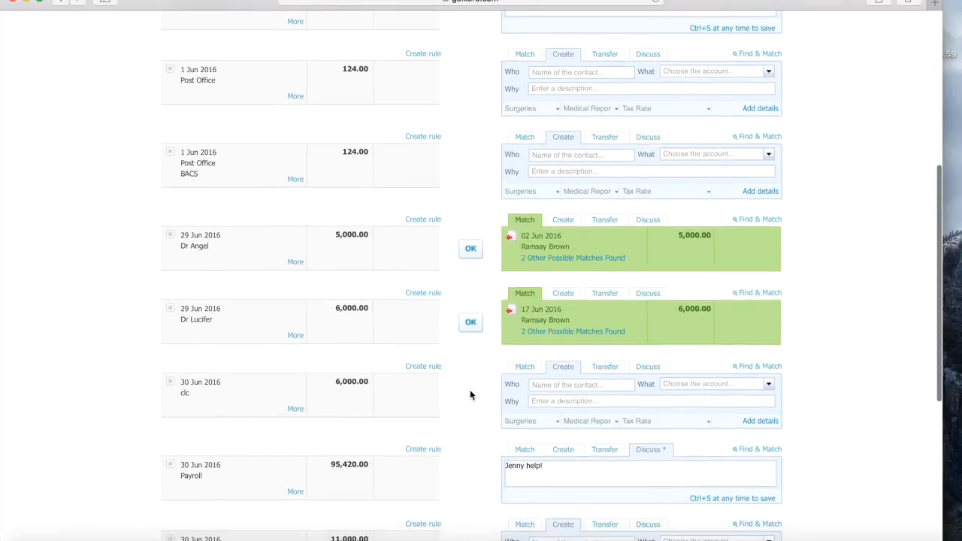
pyautogui.scroll(-2, 470, 397)
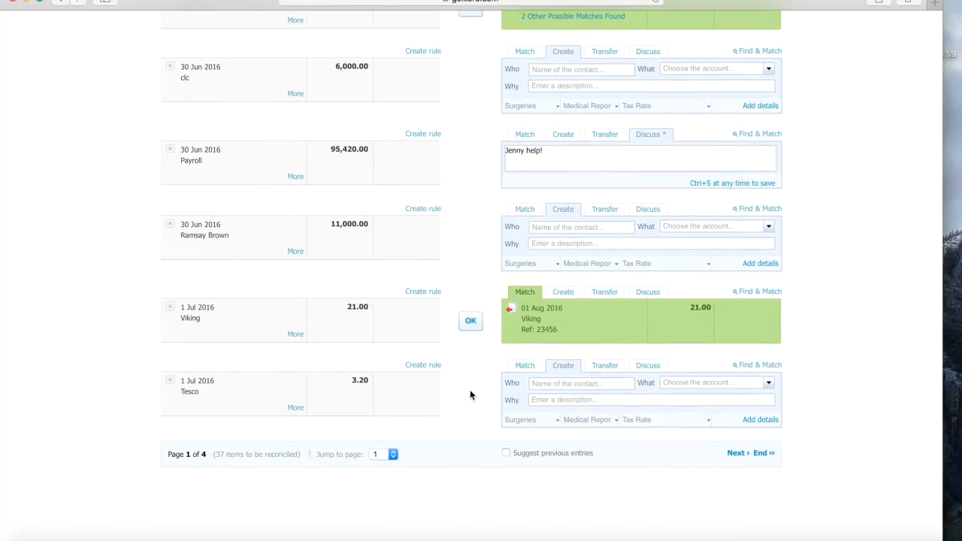
pyautogui.scroll(15, 470, 389)
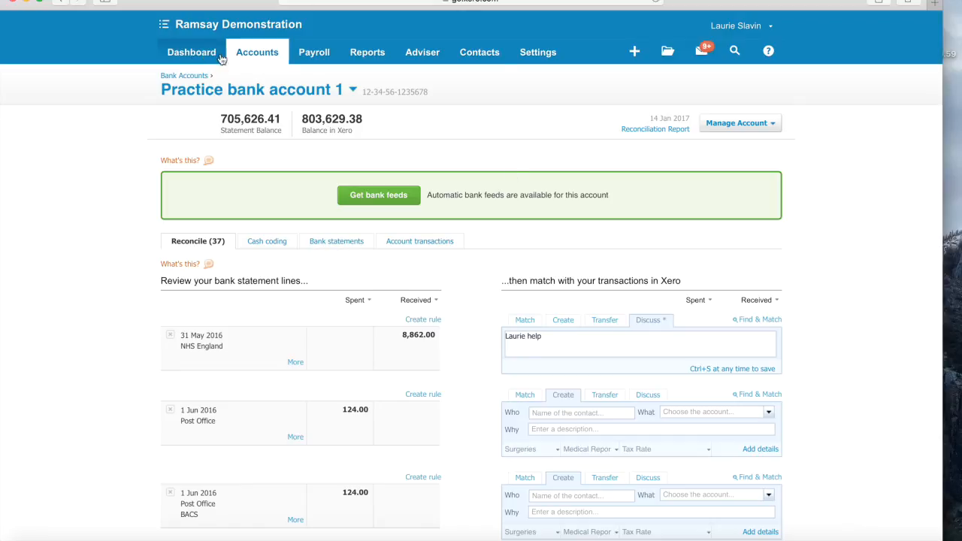
pyautogui.click(197, 51)
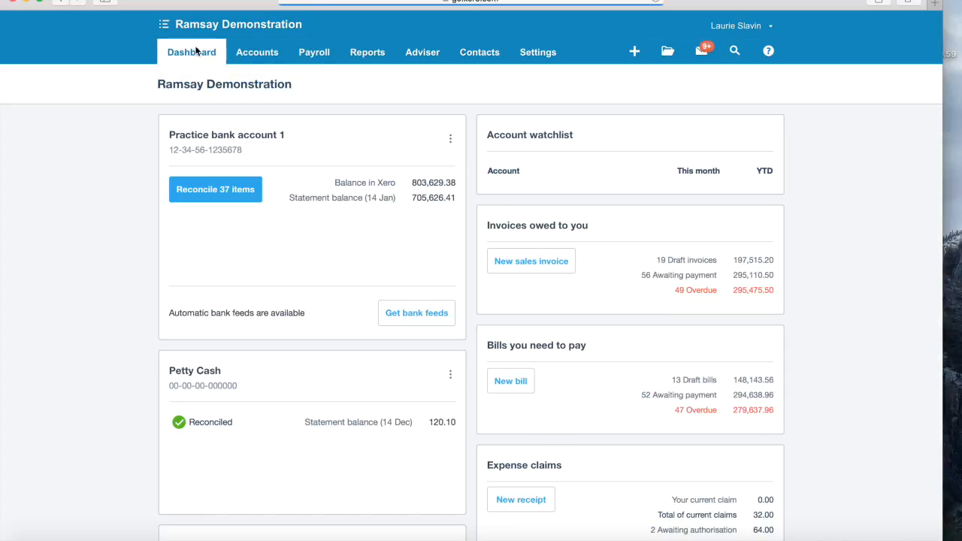
pyautogui.scroll(-3, 241, 214)
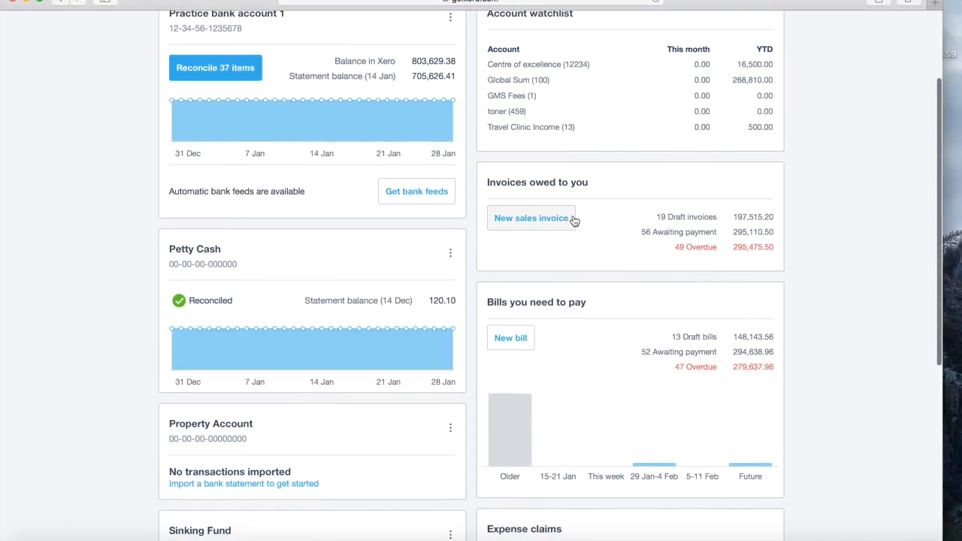
pyautogui.scroll(-3, 582, 314)
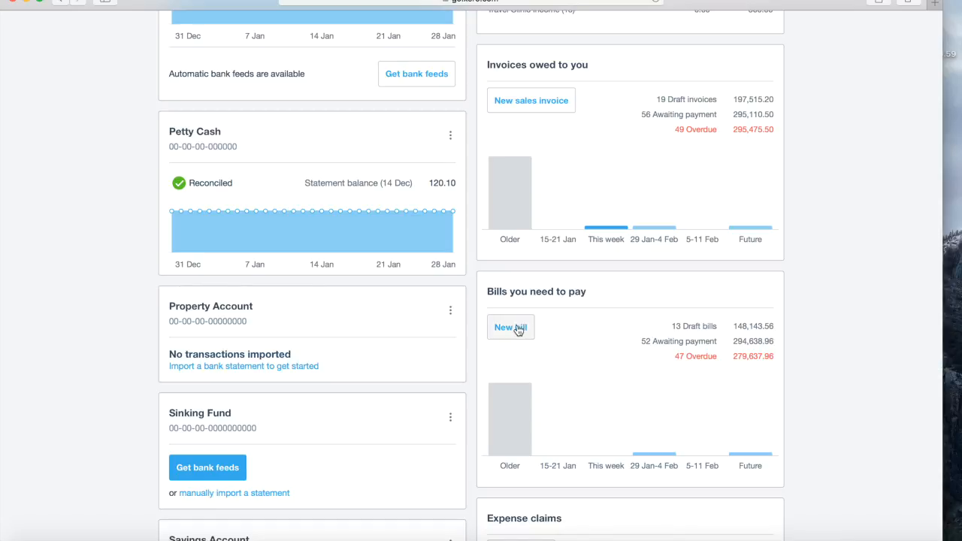
pyautogui.scroll(6, 517, 329)
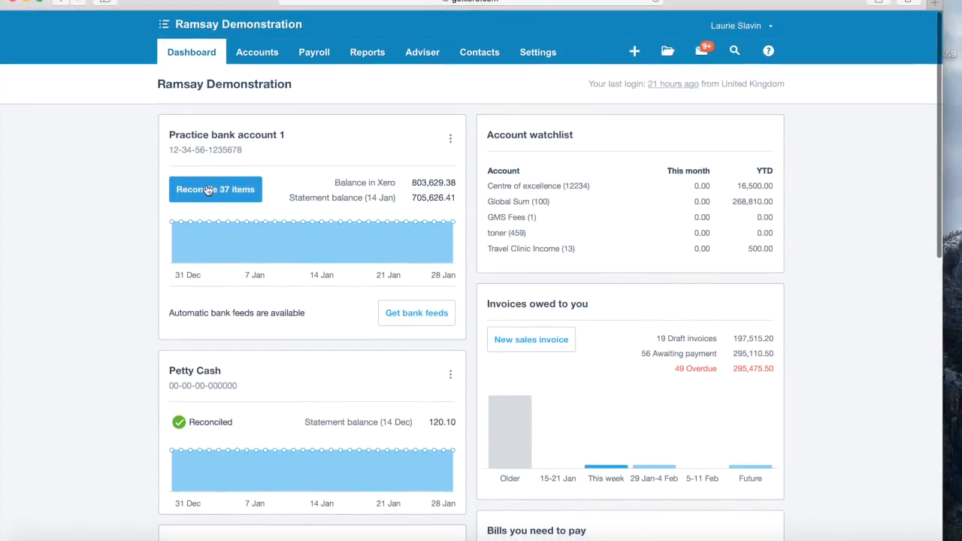
pyautogui.click(205, 188)
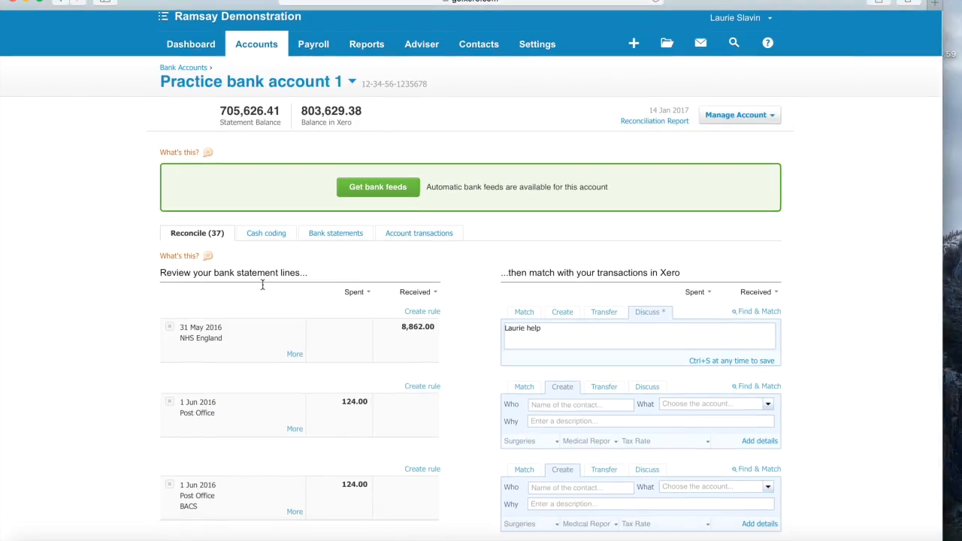
pyautogui.scroll(-1, 258, 404)
pyautogui.scroll(1, 382, 399)
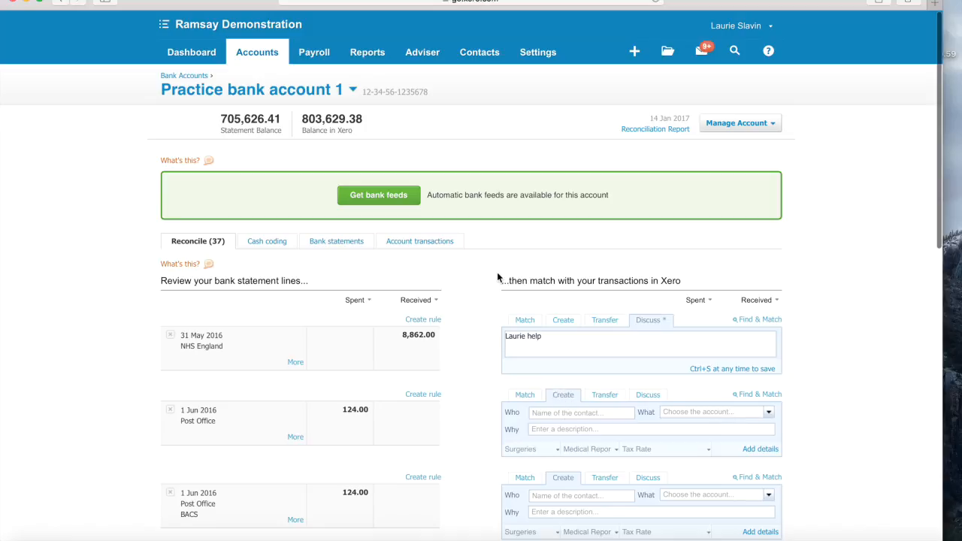
# - Start a new bill from Post Office dated 1 Jun 2016
pyautogui.click(256, 52)
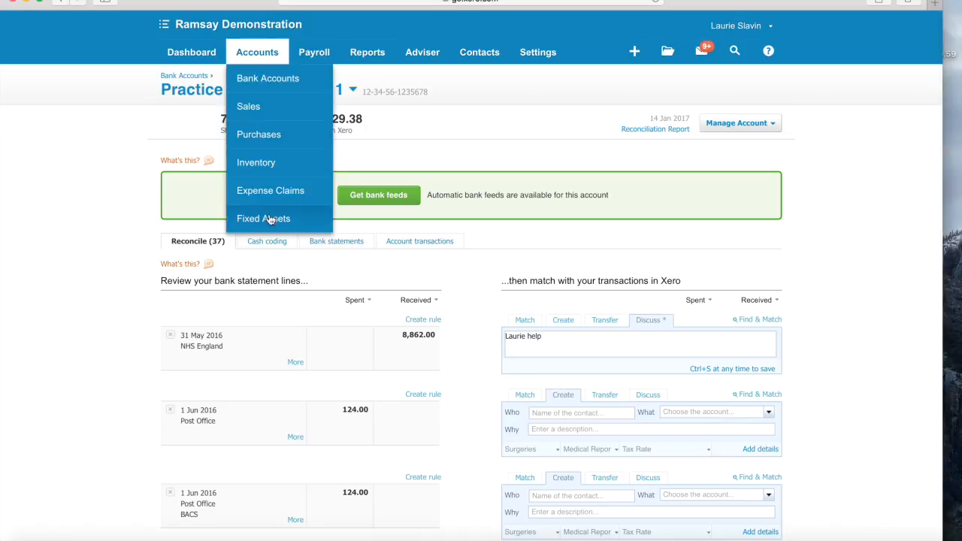
pyautogui.click(275, 137)
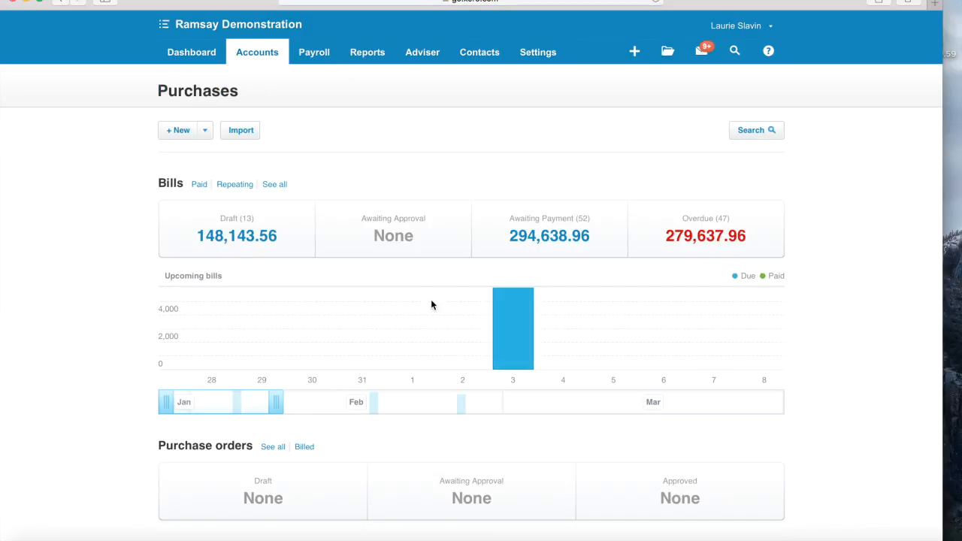
pyautogui.click(176, 130)
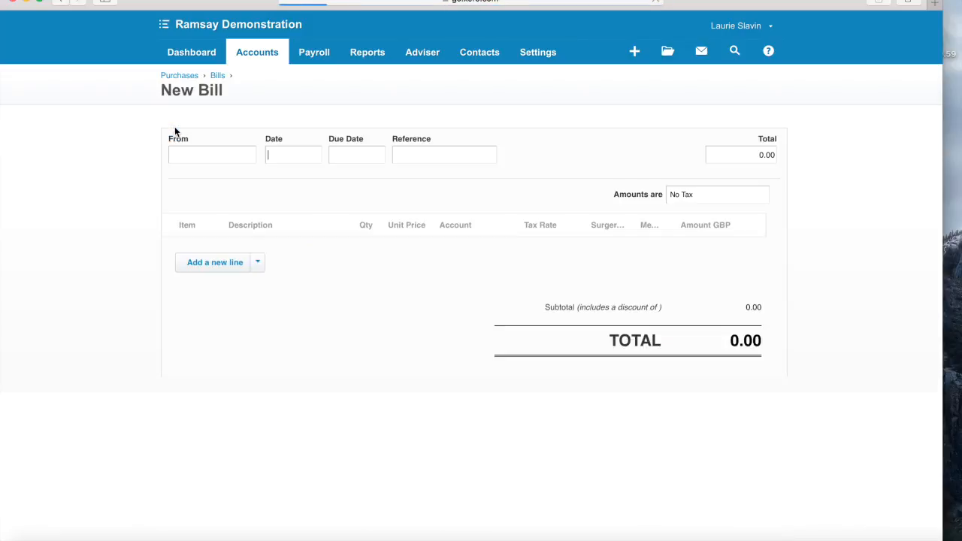
pyautogui.write('Post offi')
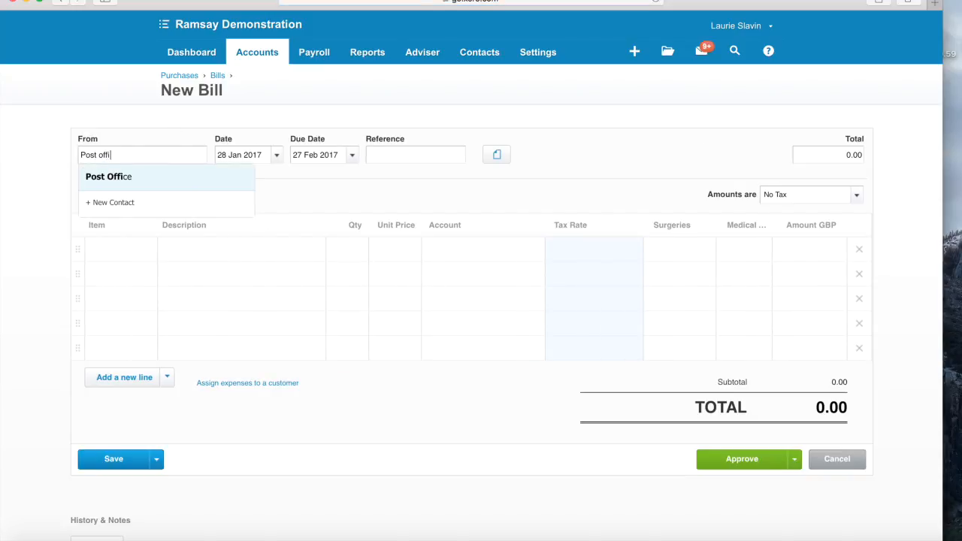
pyautogui.click(170, 180)
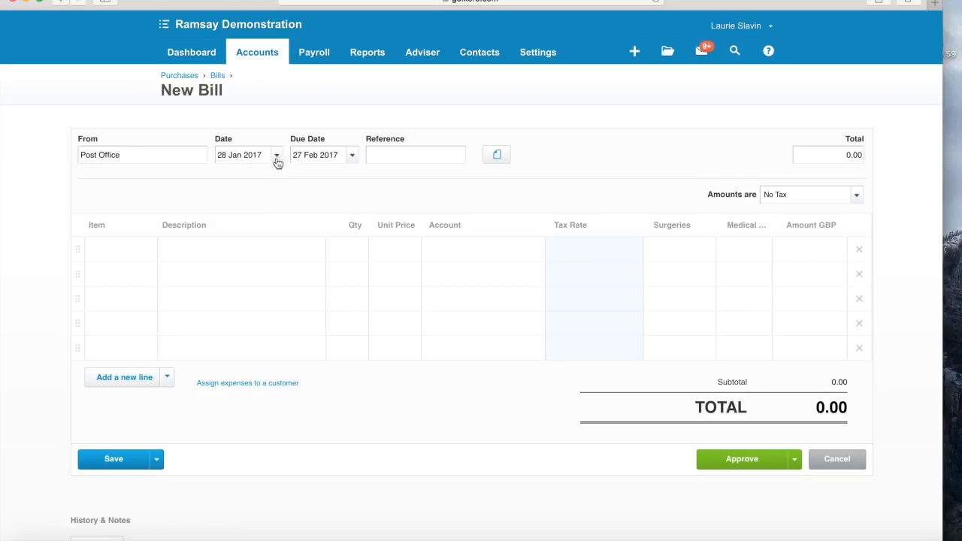
pyautogui.click(276, 156)
pyautogui.click(229, 178)
pyautogui.click(229, 179)
pyautogui.click(229, 178)
pyautogui.click(229, 178)
pyautogui.click(229, 178)
pyautogui.click(229, 178)
pyautogui.click(229, 178)
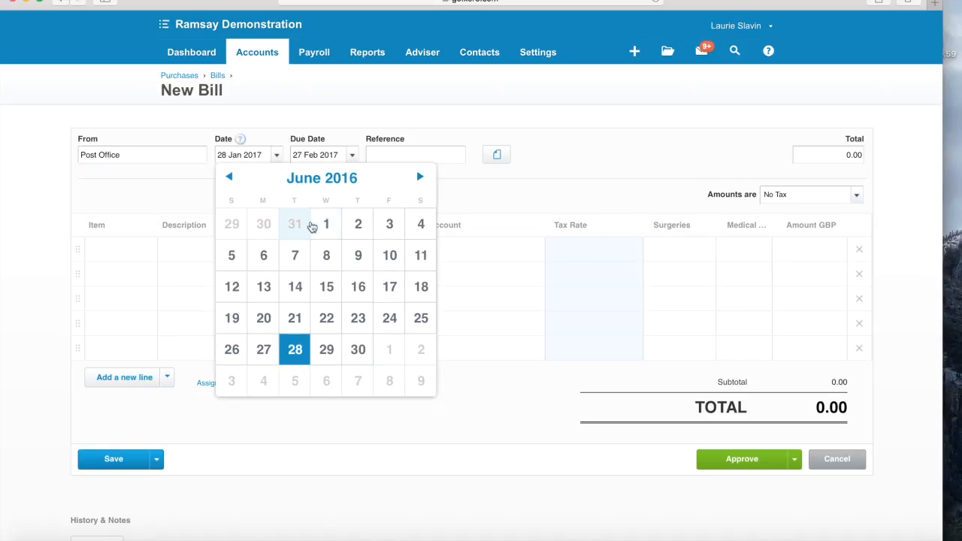
pyautogui.click(324, 225)
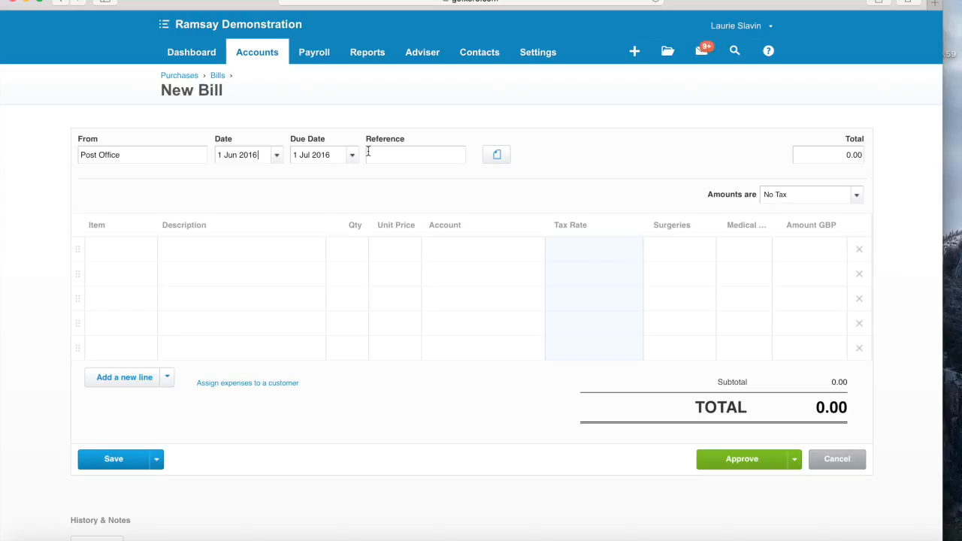
# - Add a 'Post Office - Stamps' line, qty 1 at 124.00, coded to Printing, Postage and Stationery, and approve
pyautogui.click(206, 257)
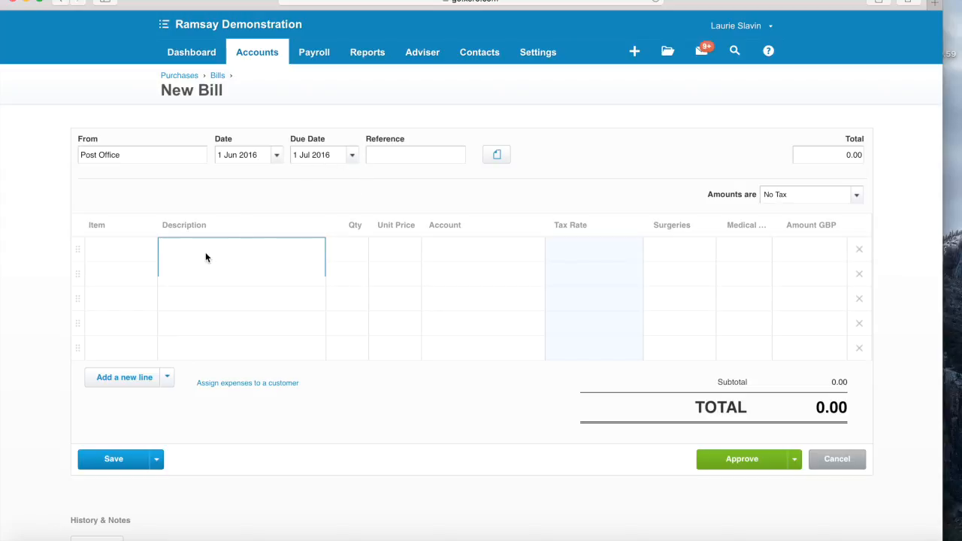
pyautogui.write('Post Office - Stamps')
pyautogui.click(347, 246)
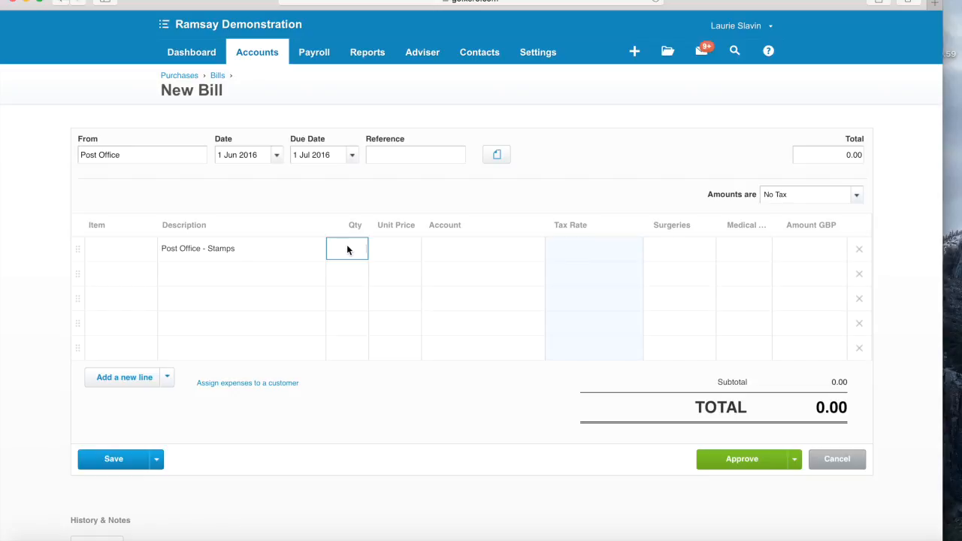
pyautogui.click(820, 264)
pyautogui.click(391, 248)
pyautogui.write('124')
pyautogui.click(481, 248)
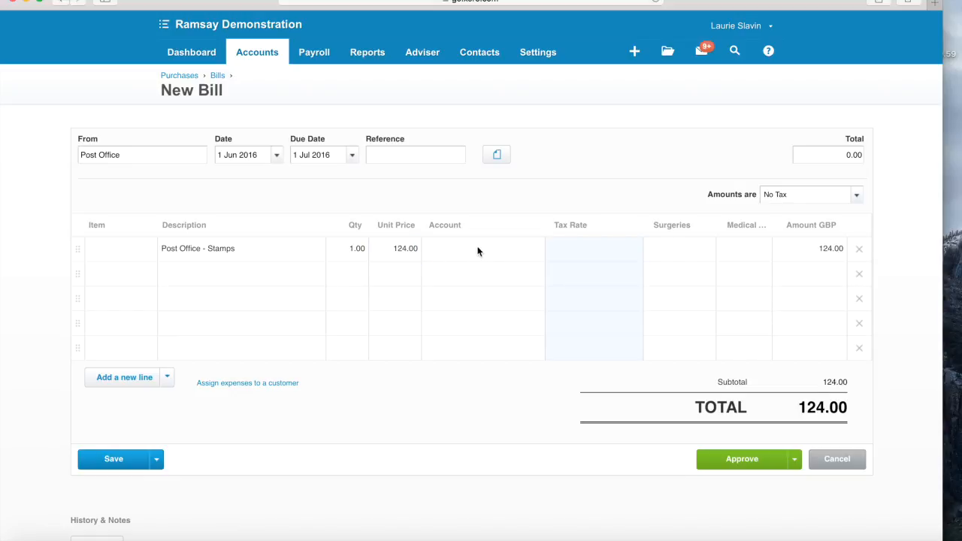
pyautogui.write('po')
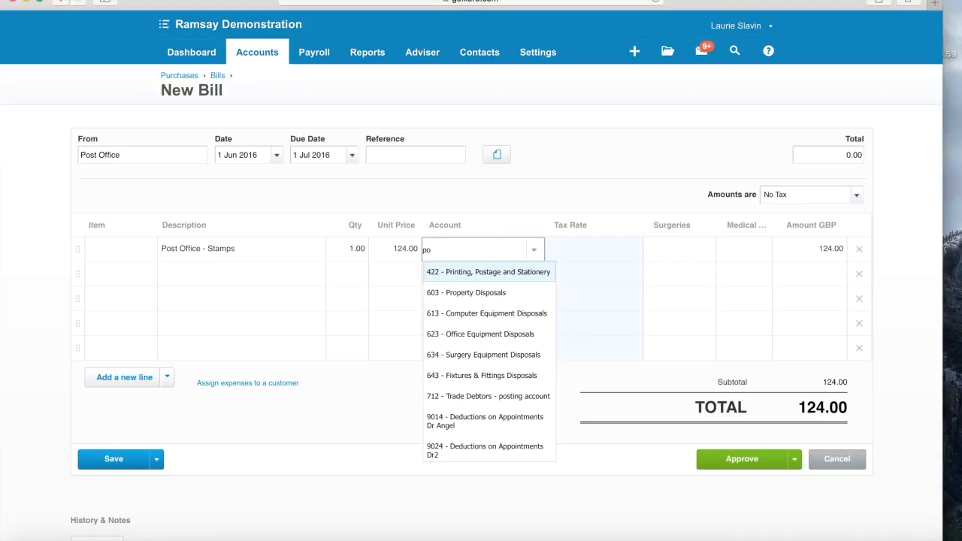
pyautogui.click(510, 273)
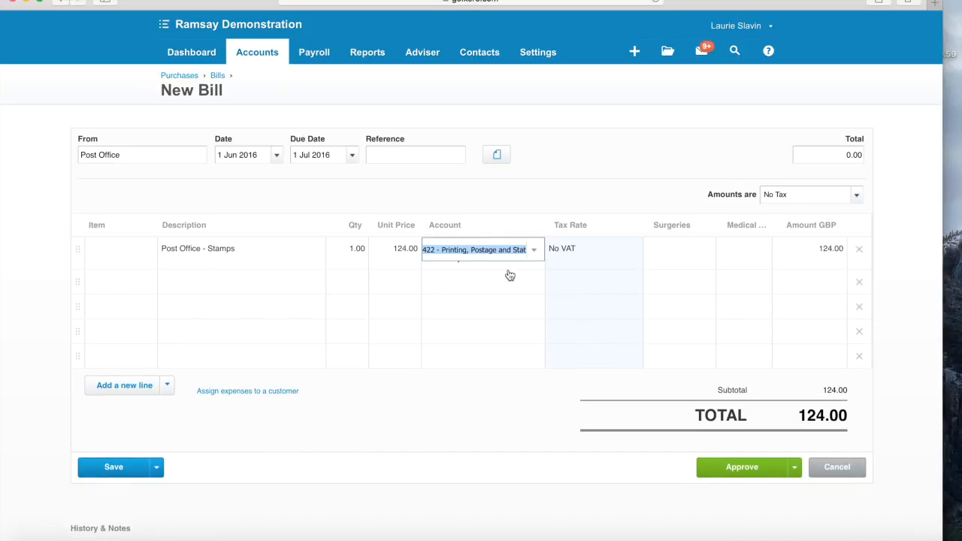
pyautogui.click(462, 308)
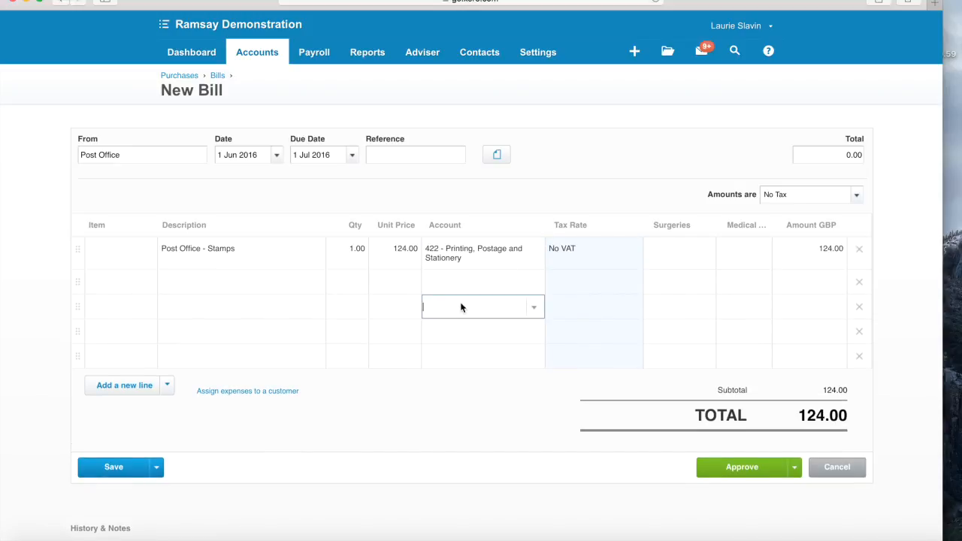
pyautogui.click(740, 469)
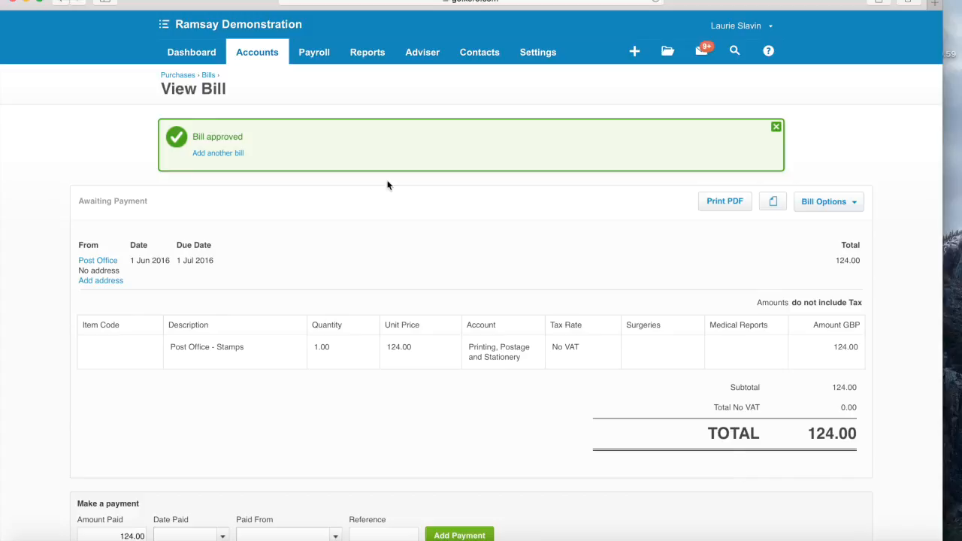
# - From the dashboard, list the overdue bills
pyautogui.click(196, 54)
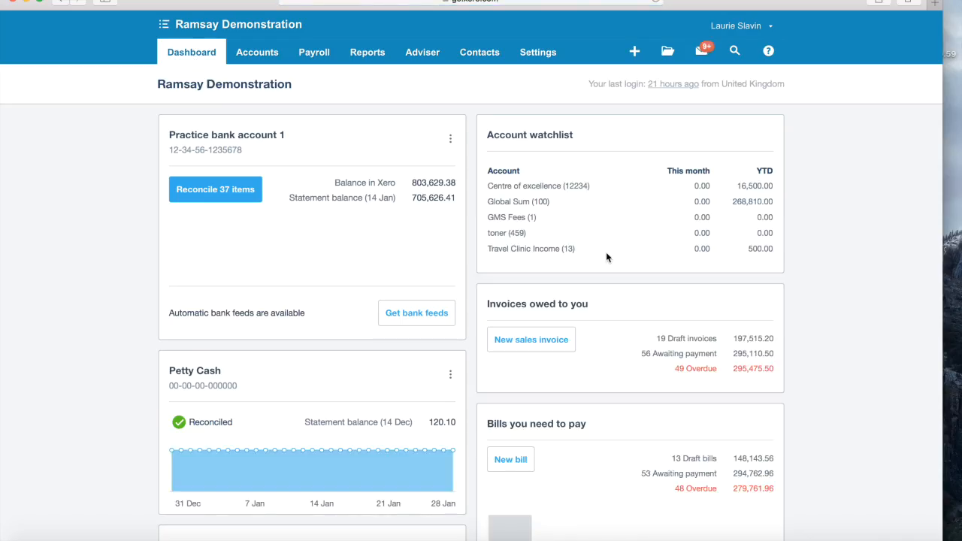
pyautogui.scroll(-3, 811, 264)
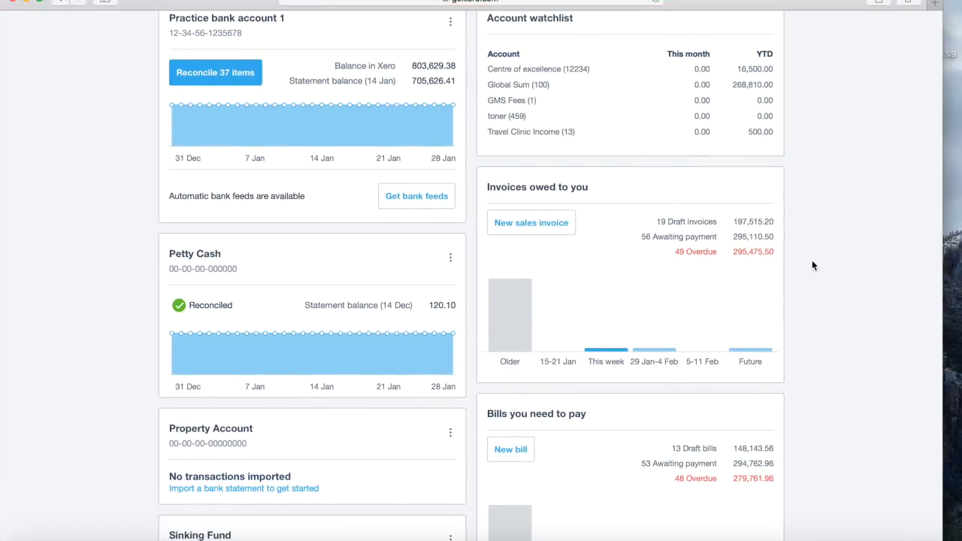
pyautogui.scroll(-4, 812, 266)
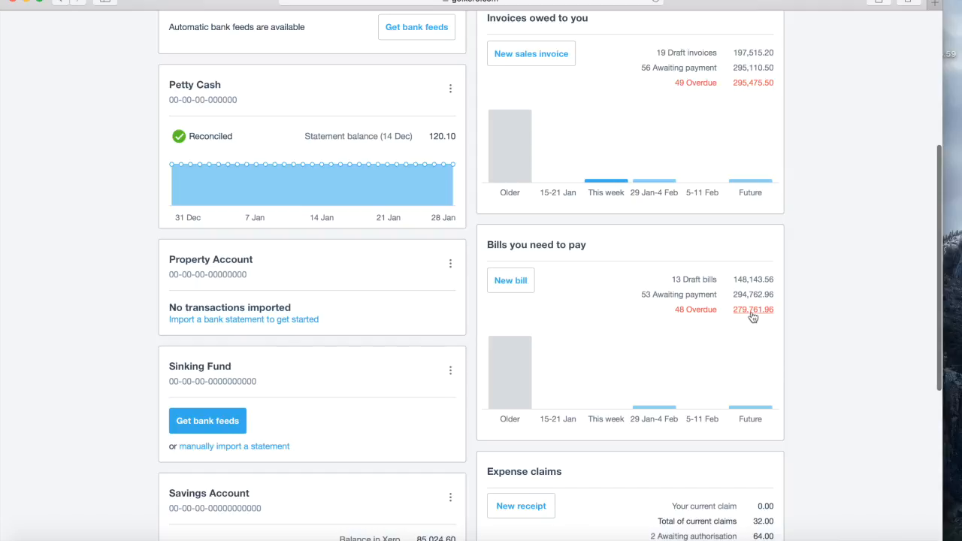
pyautogui.click(696, 310)
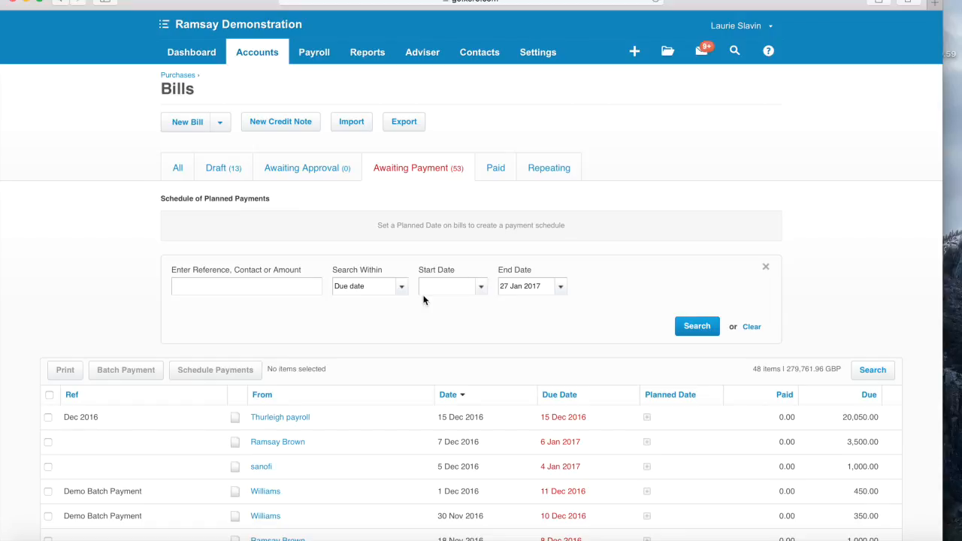
pyautogui.scroll(-5, 336, 316)
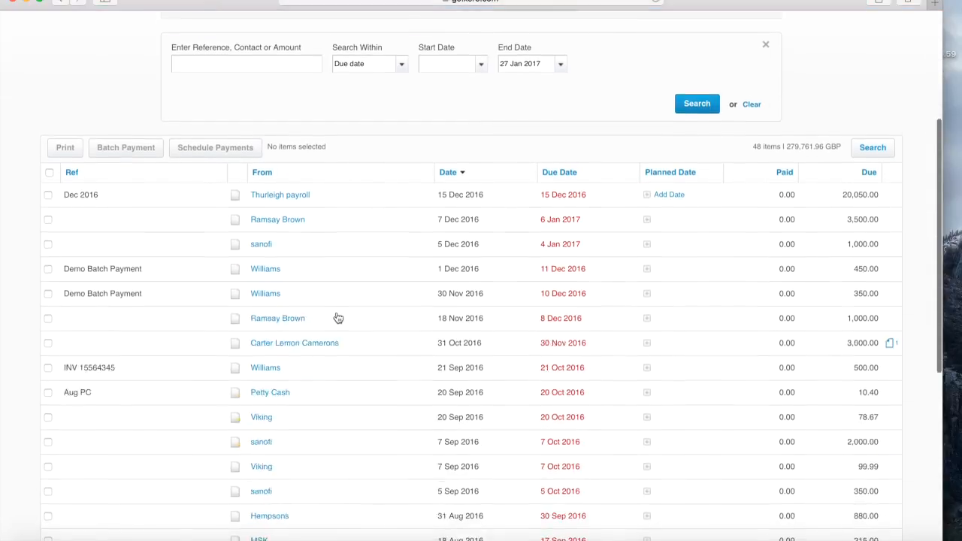
pyautogui.scroll(-6, 338, 318)
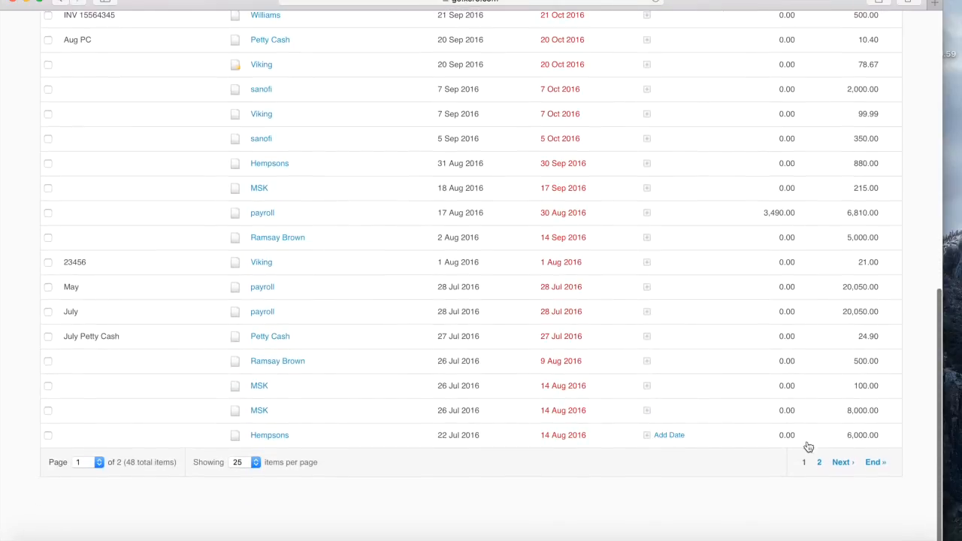
# - Browse page 2 of the bills awaiting payment, then return to the dashboard
pyautogui.click(840, 462)
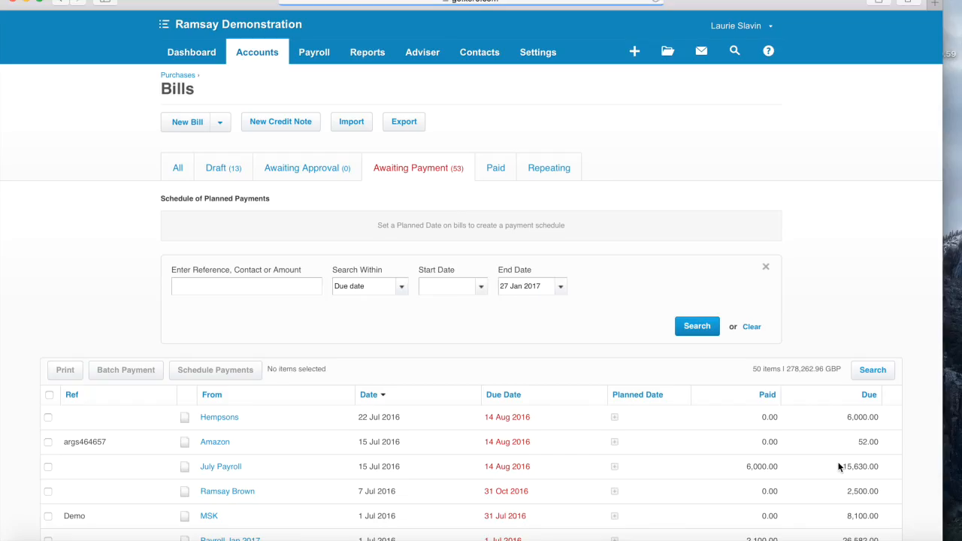
pyautogui.scroll(-4, 781, 426)
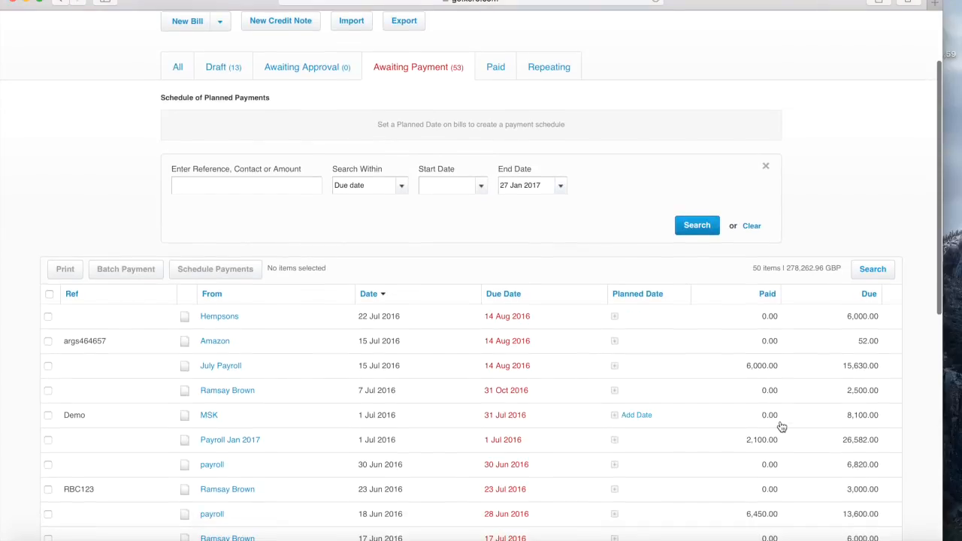
pyautogui.scroll(-6, 781, 426)
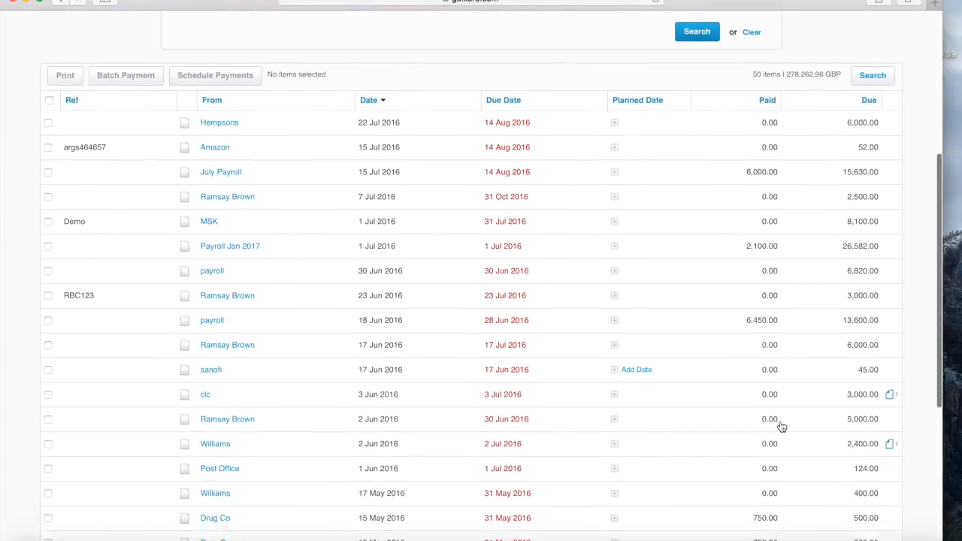
pyautogui.scroll(-1, 782, 427)
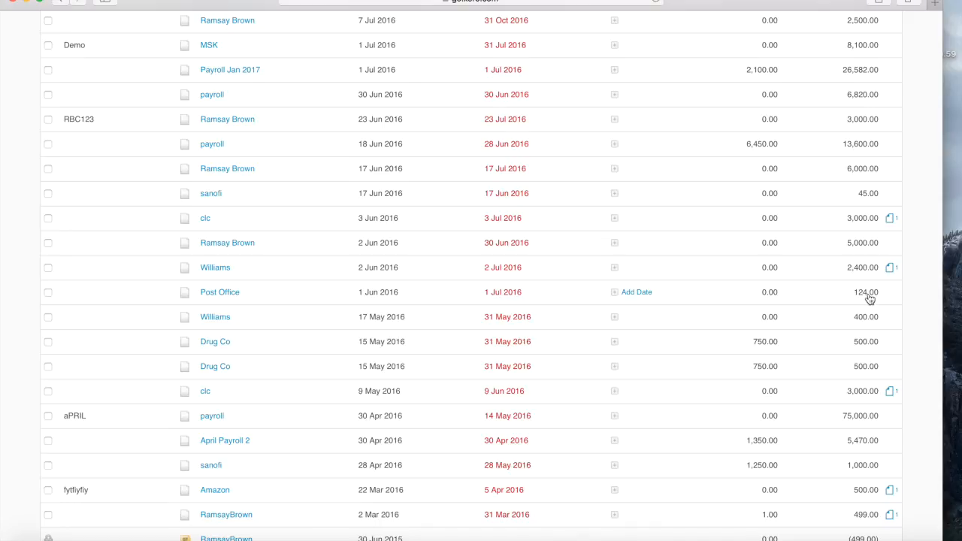
pyautogui.scroll(2, 868, 300)
pyautogui.scroll(-4, 868, 299)
pyautogui.scroll(3, 868, 299)
pyautogui.scroll(9, 868, 299)
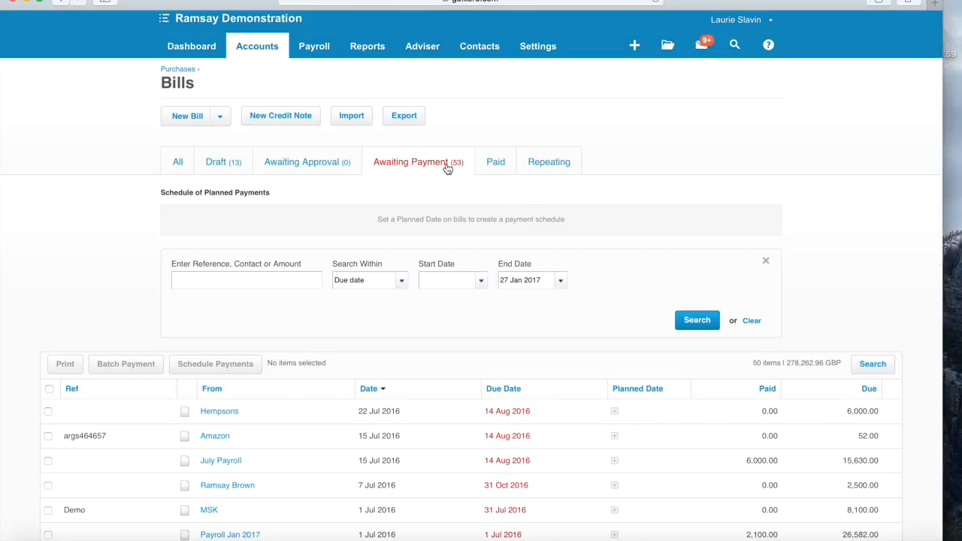
pyautogui.click(190, 47)
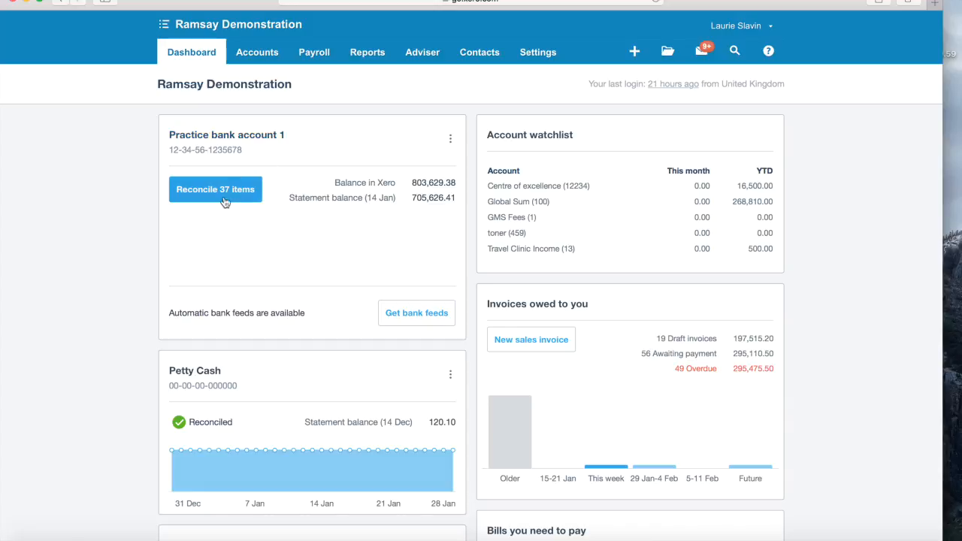
# - In Practice bank account 1, match the 1 Jun 2016 Post Office 124.00 line to its bill
pyautogui.click(218, 190)
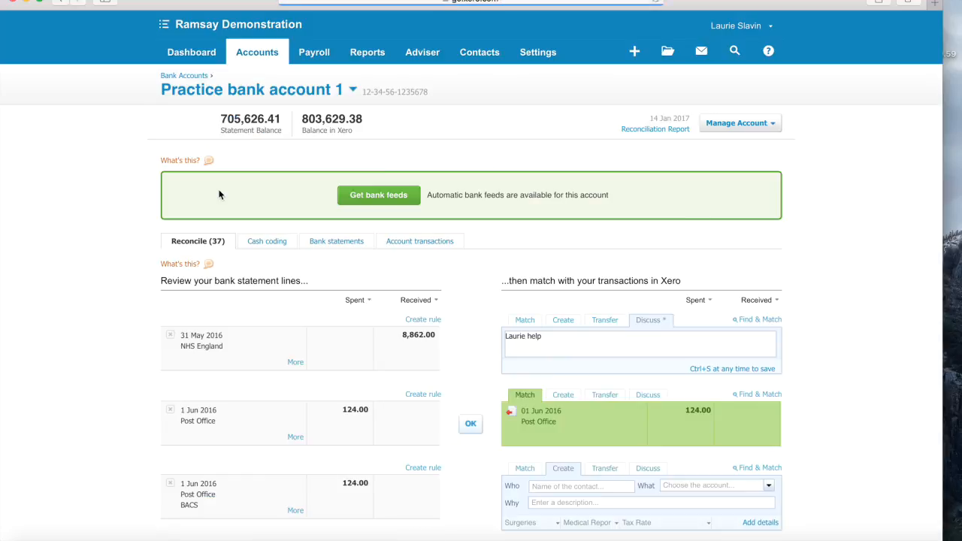
pyautogui.scroll(-5, 218, 194)
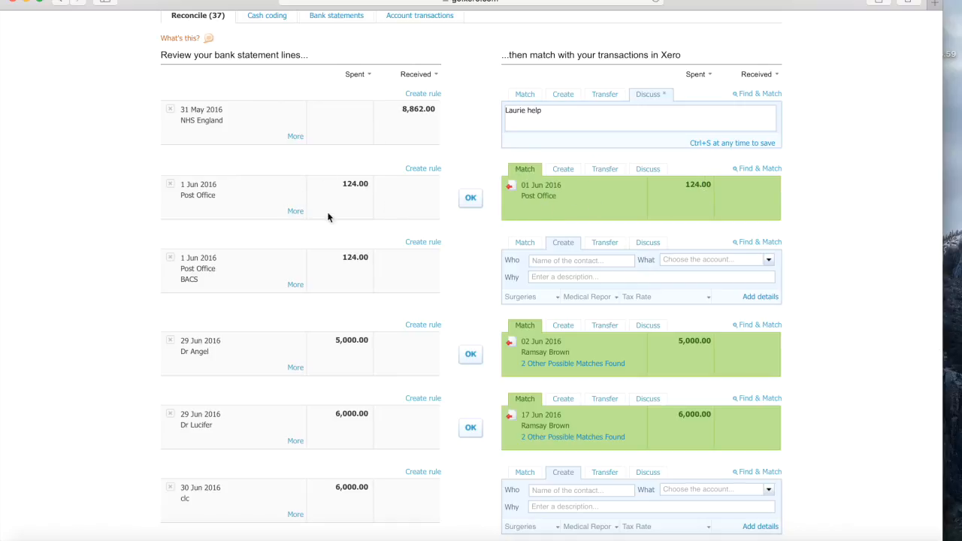
pyautogui.click(471, 198)
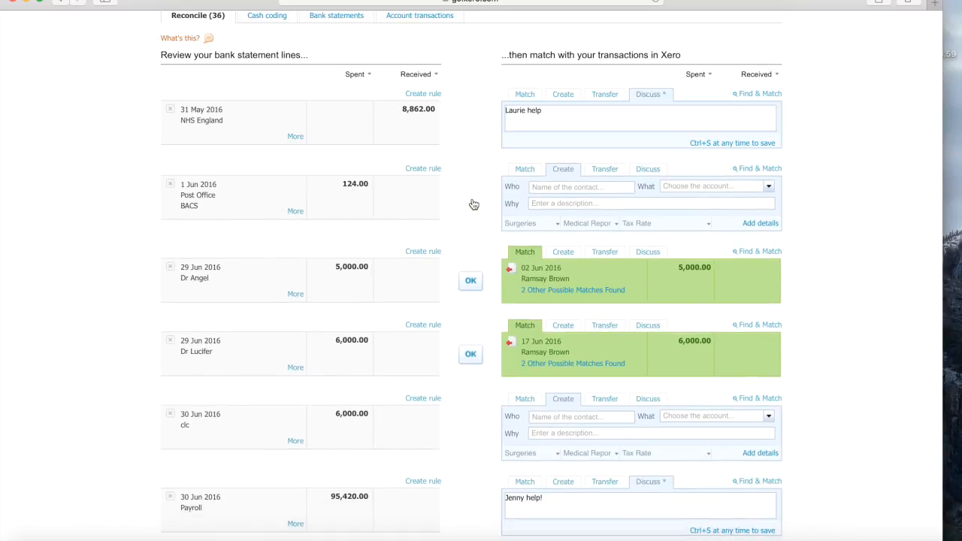
pyautogui.scroll(5, 472, 201)
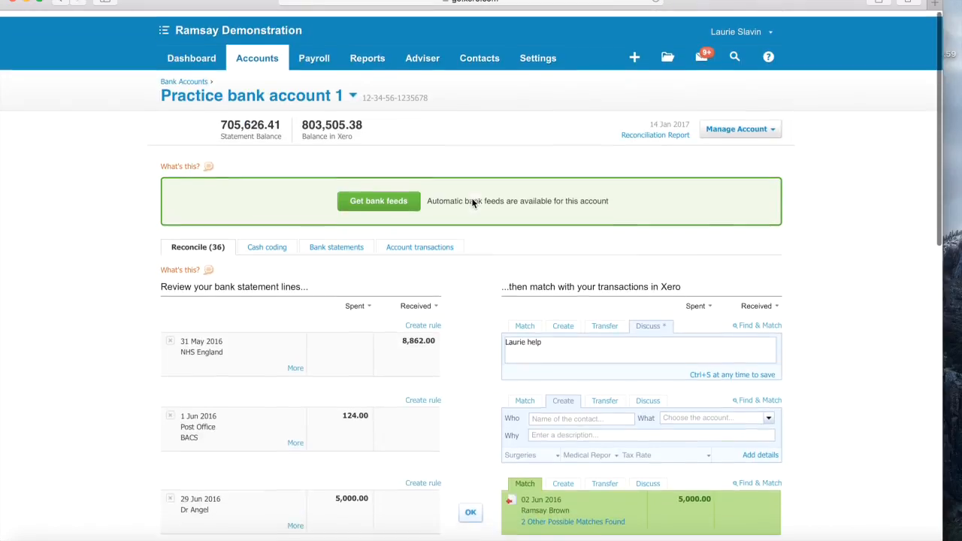
# - Go back to the dashboard and open a new sales invoice, INV-0131
pyautogui.click(257, 54)
pyautogui.click(192, 54)
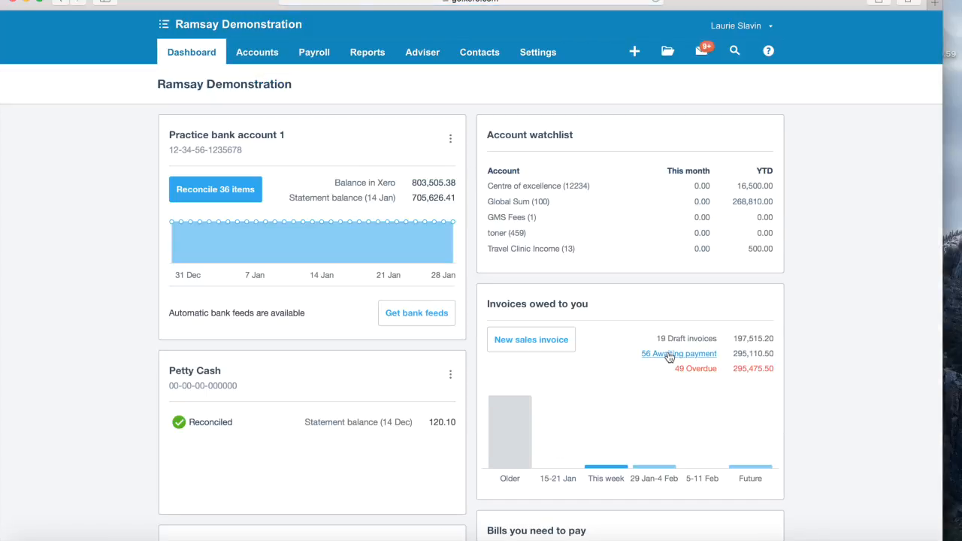
pyautogui.scroll(-3, 841, 273)
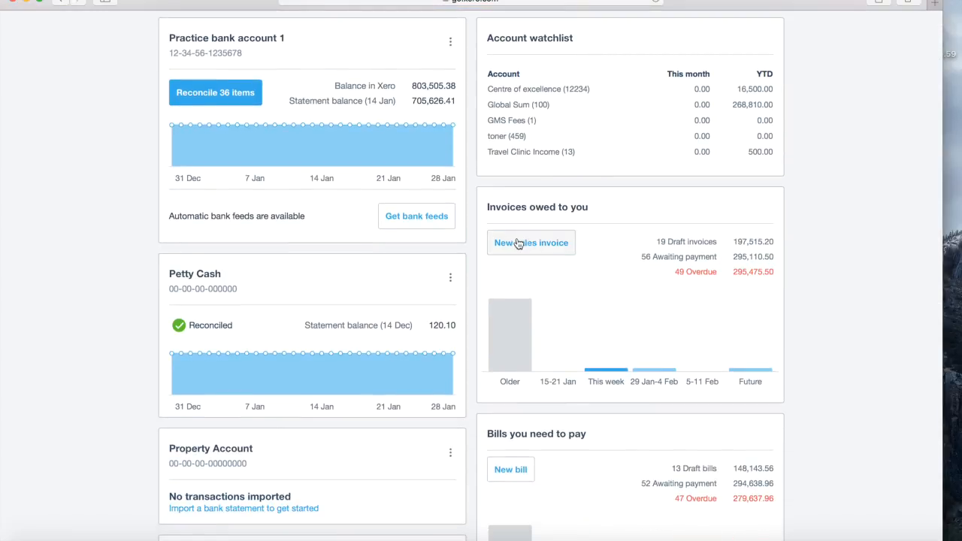
pyautogui.click(517, 244)
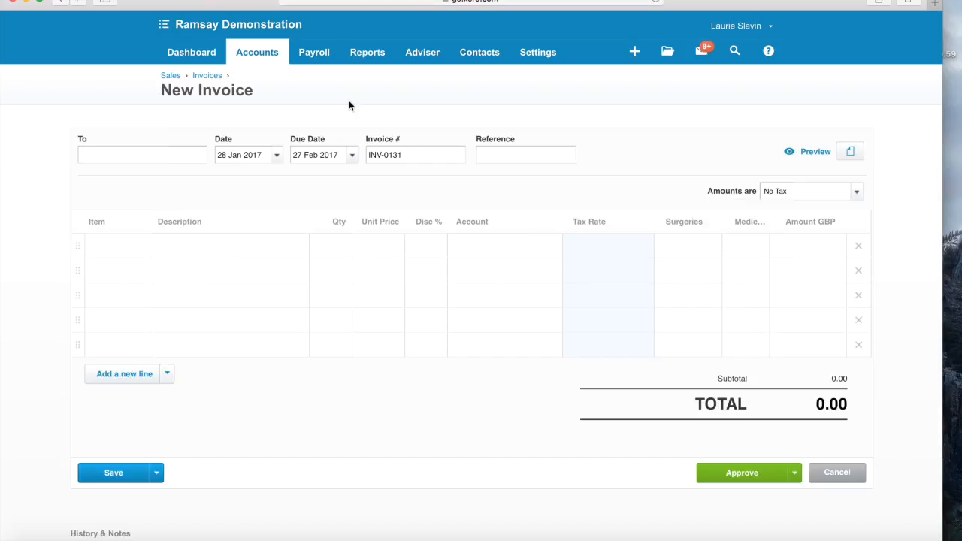
# - Invoice Patient X for 5 Private Flu Vaccines at 75.00, coded to 250 - Private Fees, and approve
pyautogui.write('Patient X')
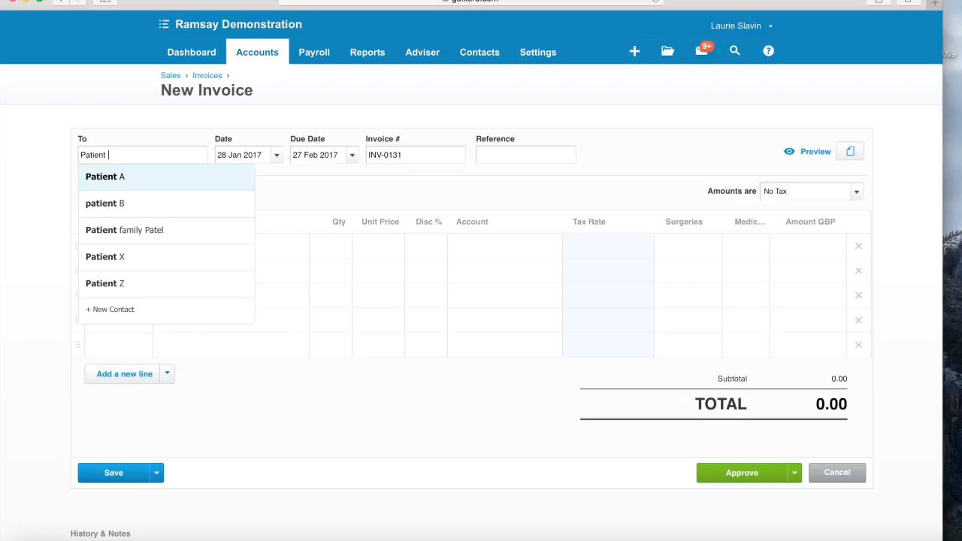
pyautogui.click(166, 185)
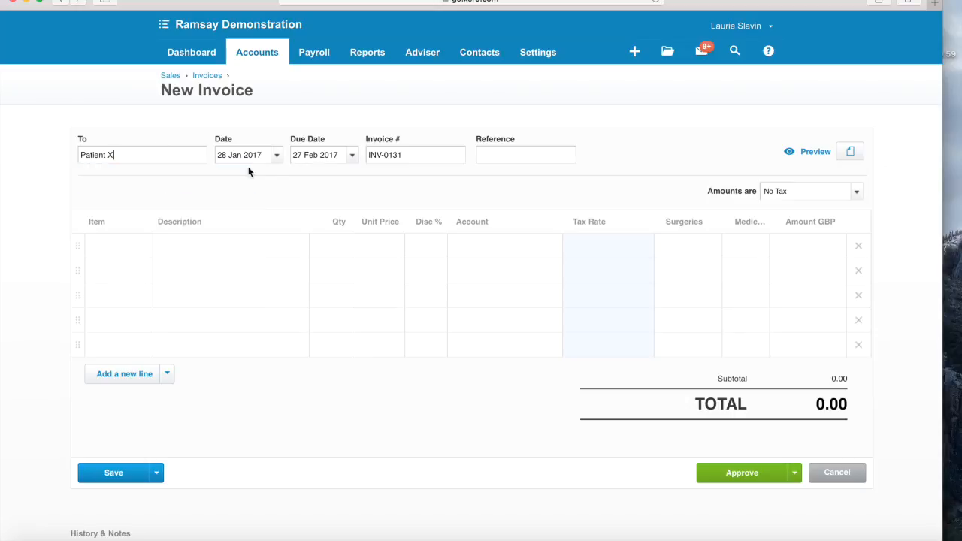
pyautogui.click(201, 260)
pyautogui.write('Flu')
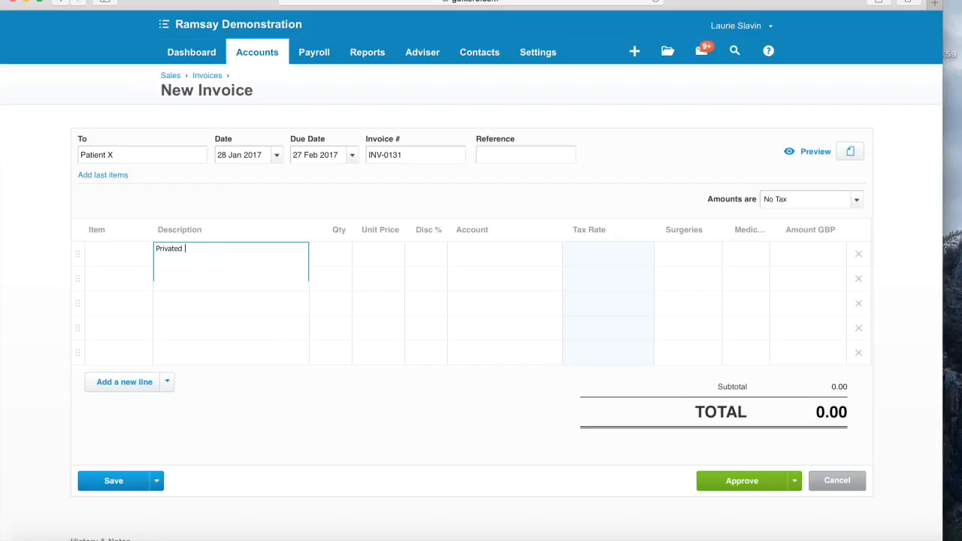
pyautogui.write('lu Vacines')
pyautogui.click(335, 253)
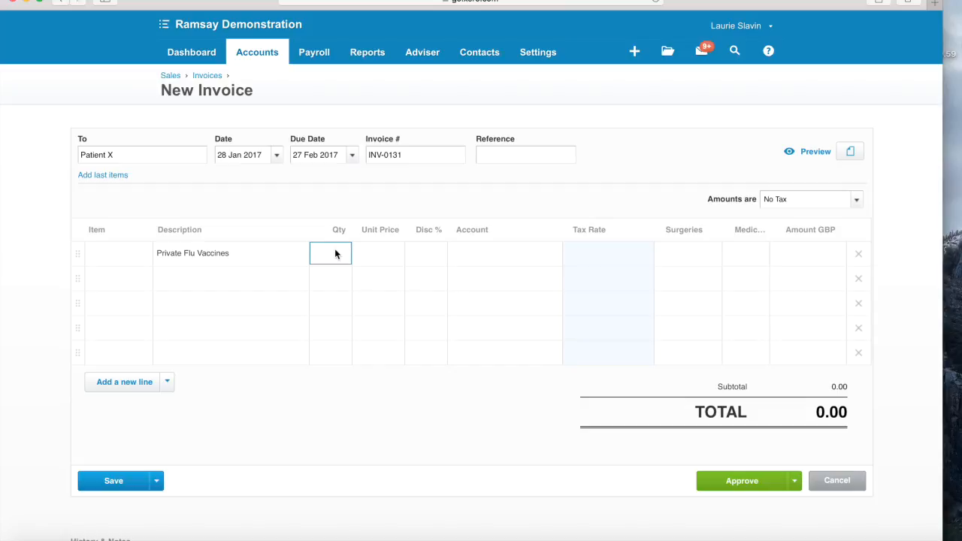
pyautogui.write('5')
pyautogui.click(390, 252)
pyautogui.write('75')
pyautogui.click(489, 249)
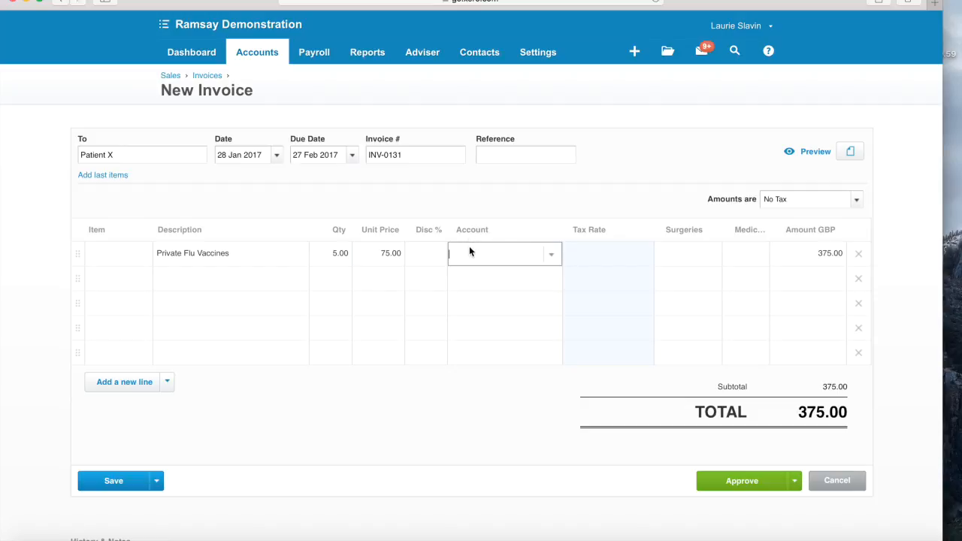
pyautogui.write('private')
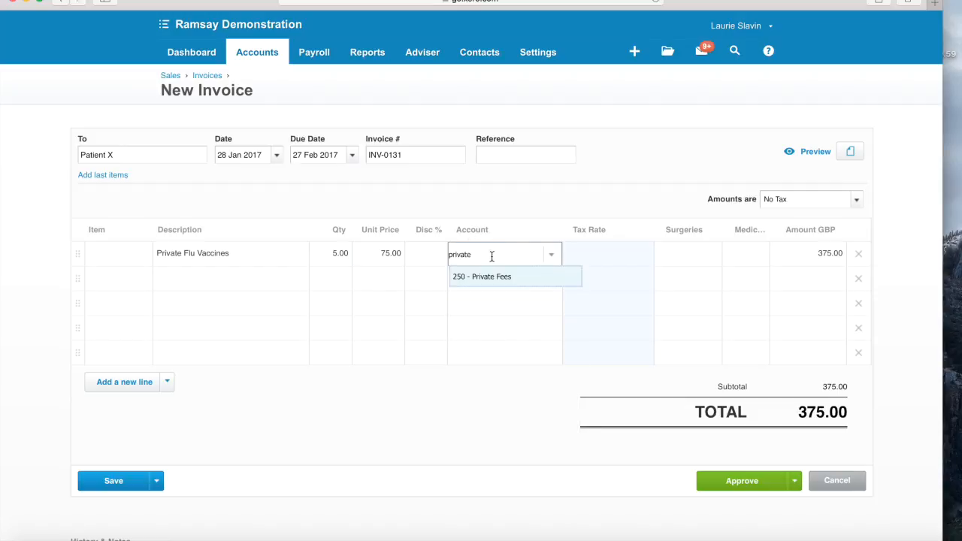
pyautogui.click(493, 279)
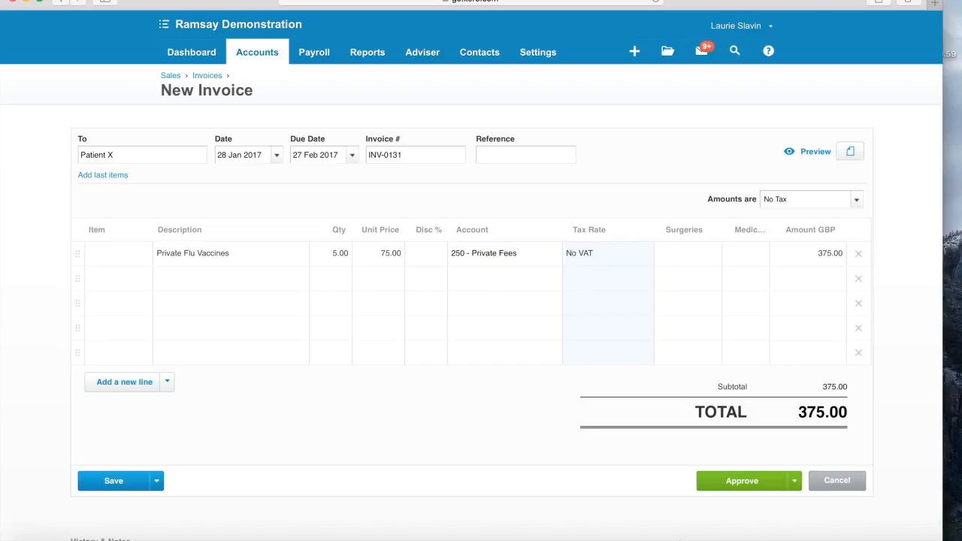
pyautogui.click(743, 481)
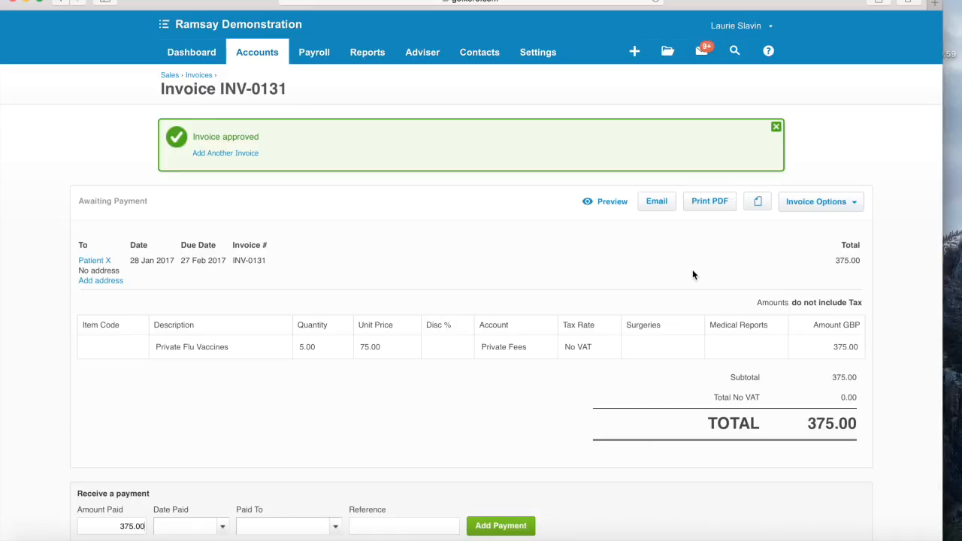
# - Mark INV-0131 as sent, review its 375.00 PDF in Acrobat, then quit Acrobat
pyautogui.click(709, 201)
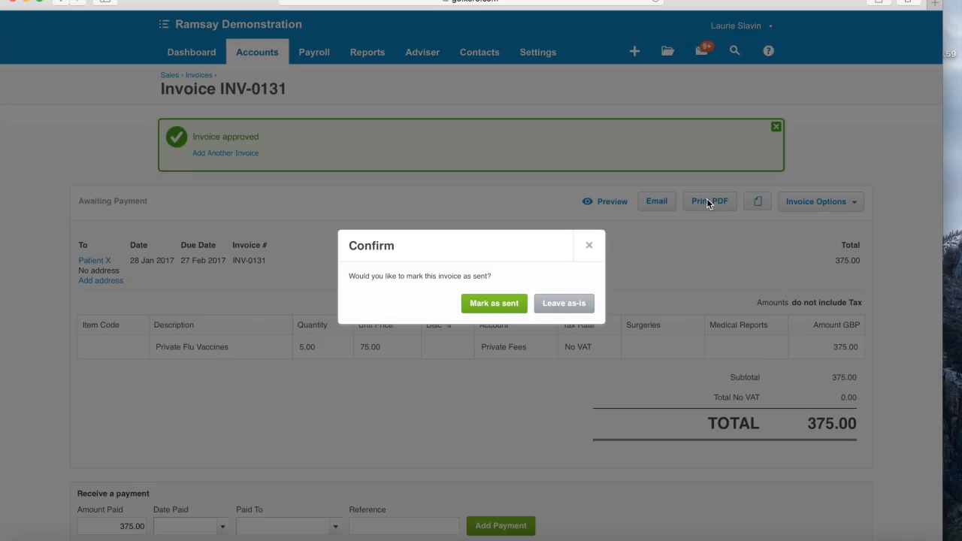
pyautogui.click(490, 305)
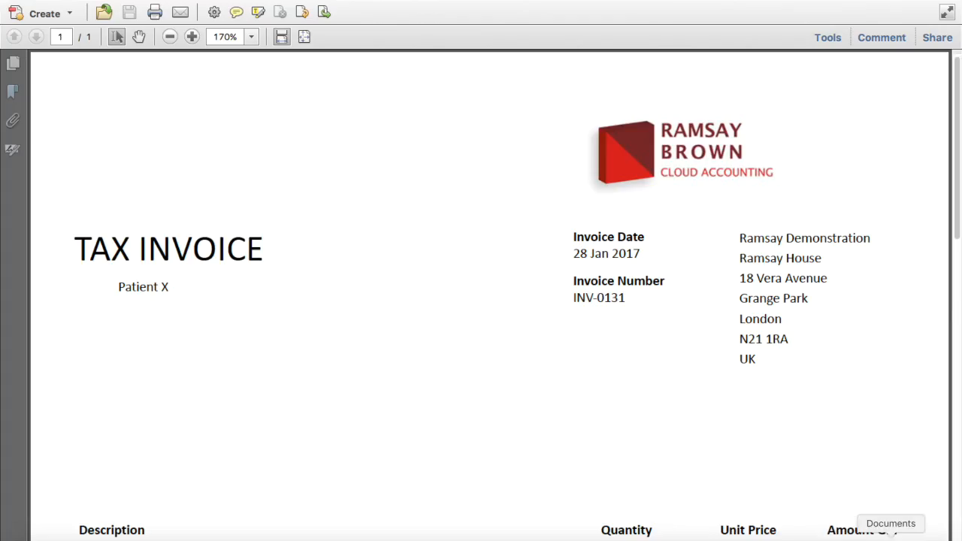
pyautogui.scroll(-5, 762, 440)
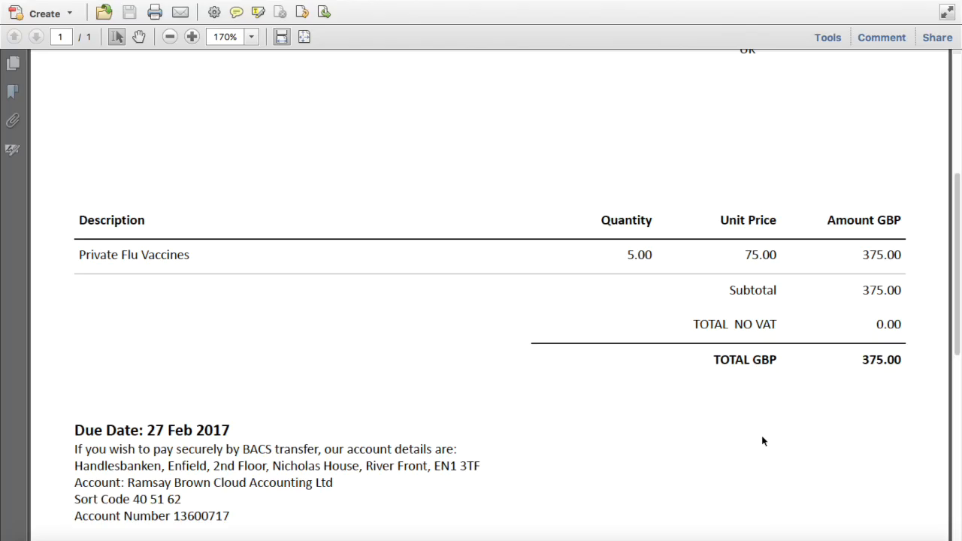
pyautogui.scroll(2, 763, 438)
pyautogui.scroll(3, 763, 439)
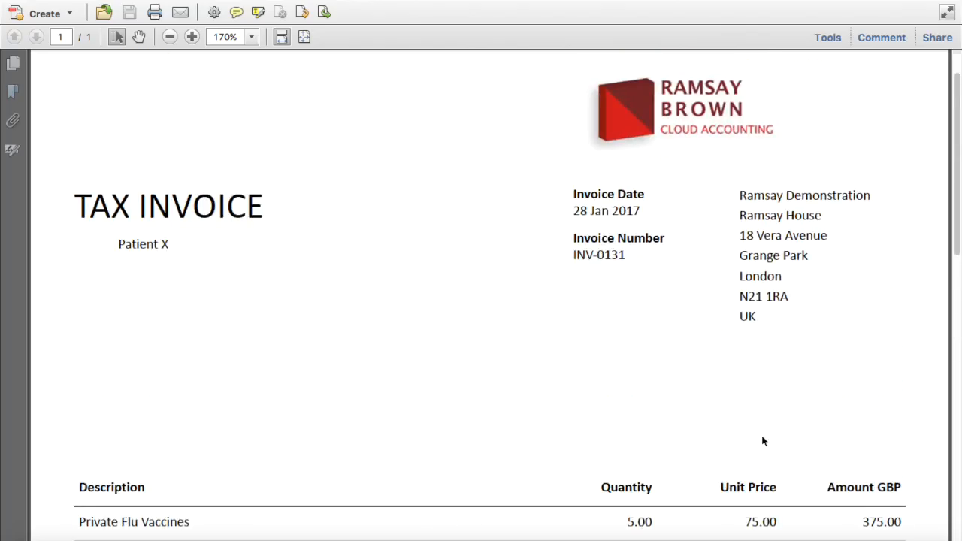
pyautogui.scroll(-2, 762, 437)
pyautogui.click(51, 0)
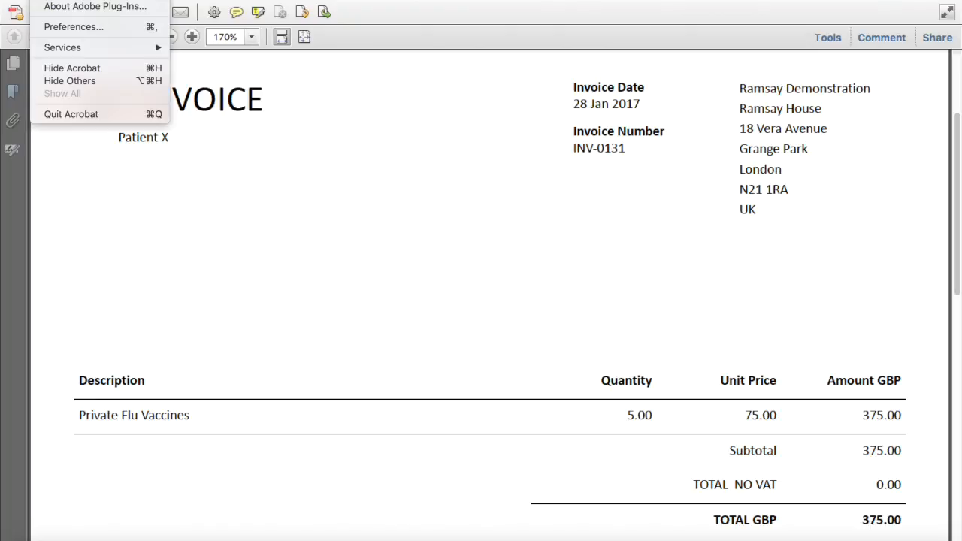
pyautogui.click(74, 113)
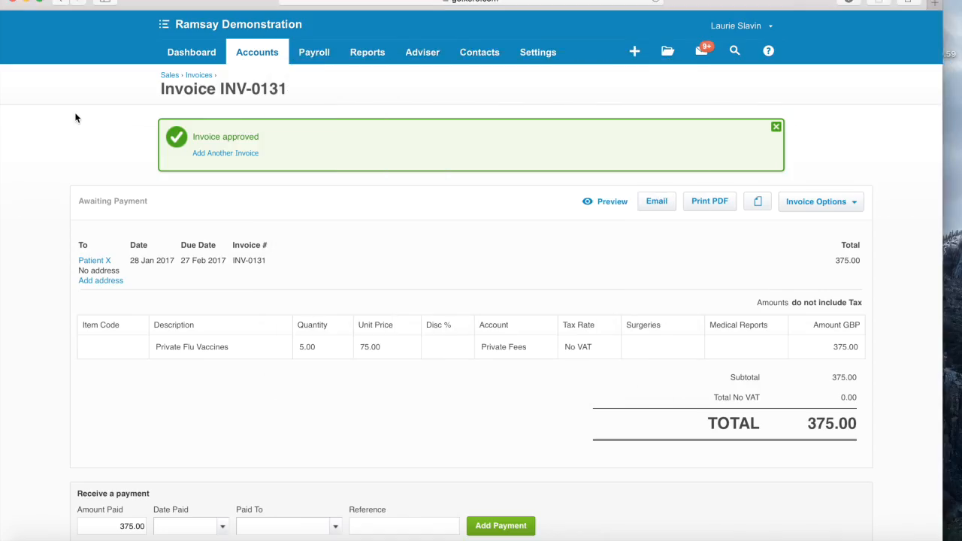
# - Open the email form for INV-0131 with the PDF attached, then cancel without sending
pyautogui.click(658, 202)
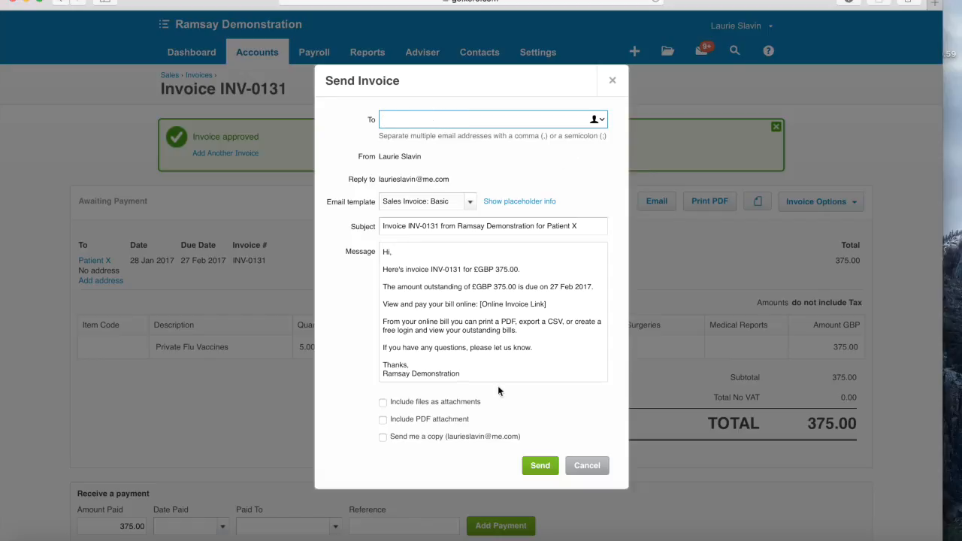
pyautogui.click(383, 423)
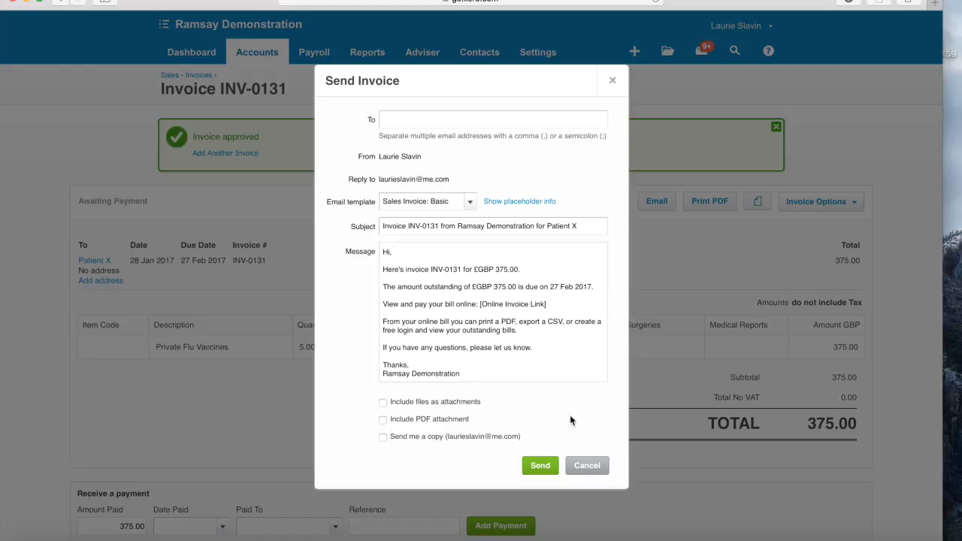
pyautogui.click(599, 466)
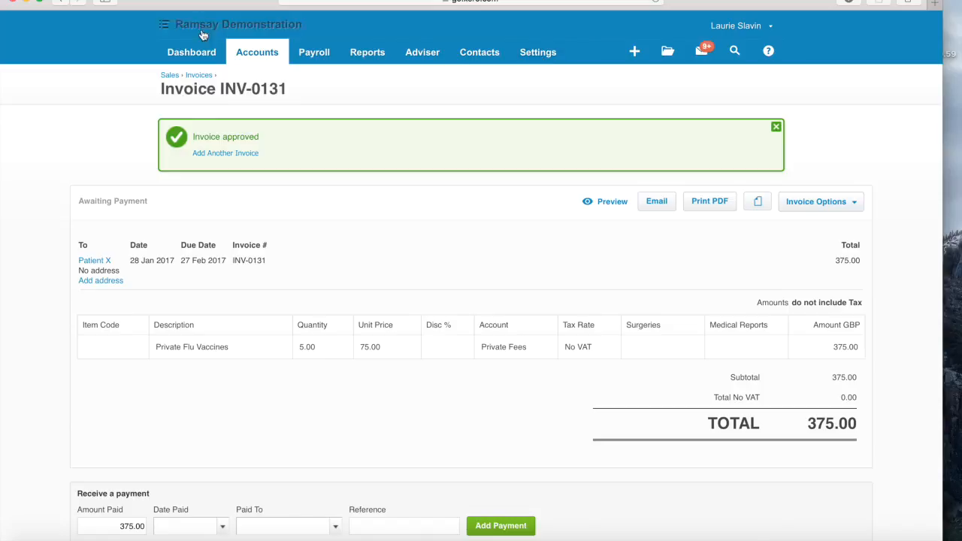
# - From the dashboard, view the invoices owed for 29 Jan-4 Feb
pyautogui.click(191, 52)
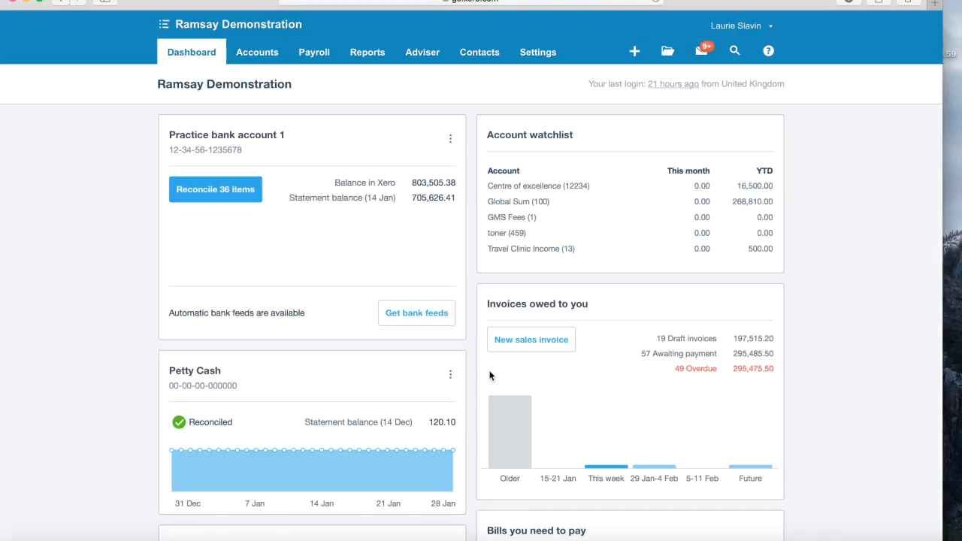
pyautogui.moveTo(749, 472)
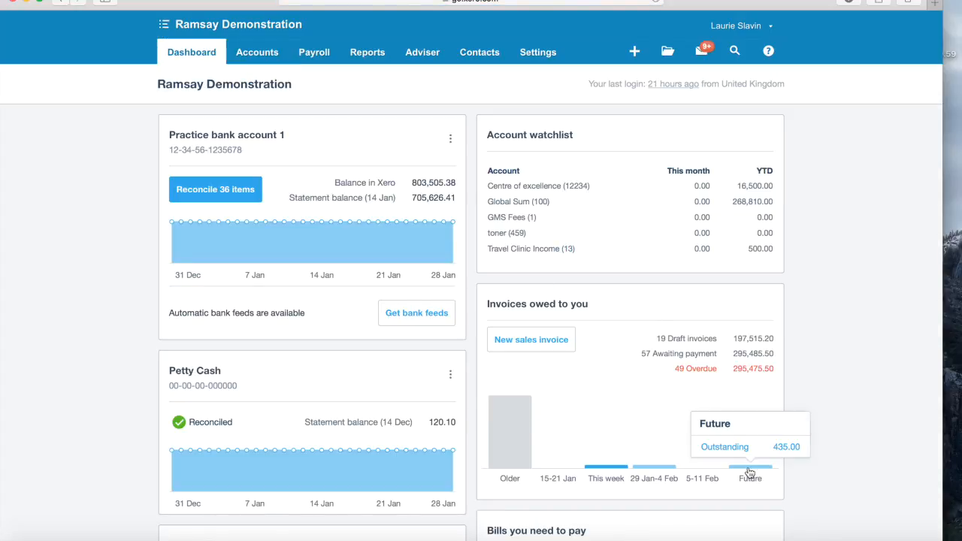
pyautogui.click(665, 472)
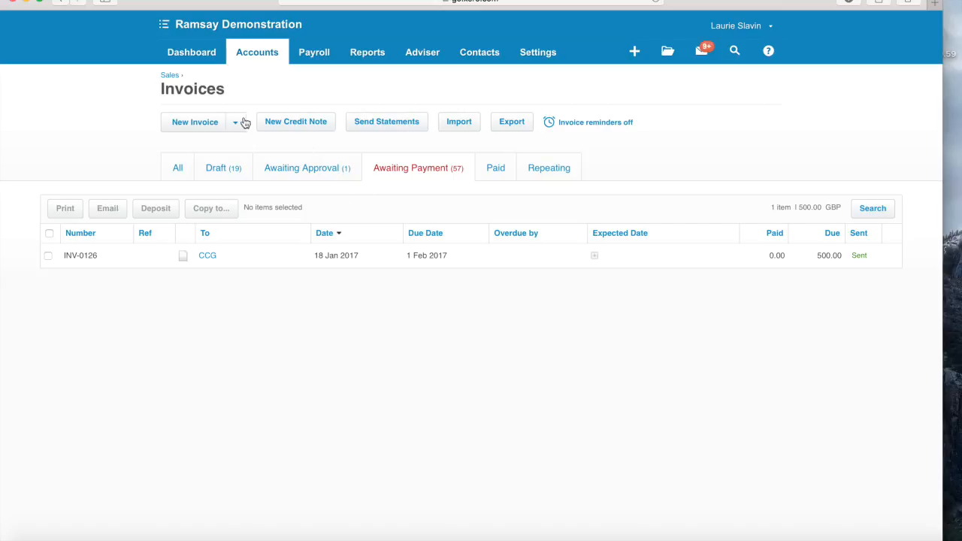
# - Restore the browser to full screen and list the future-due invoices, totalling 435.00 GBP
pyautogui.click(61, 2)
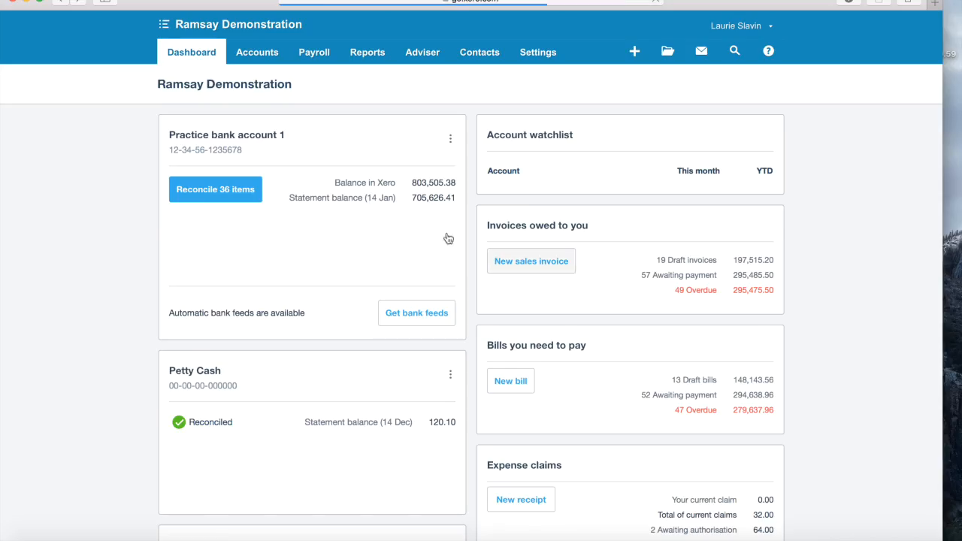
pyautogui.hotkey('ctrl', 'Up')
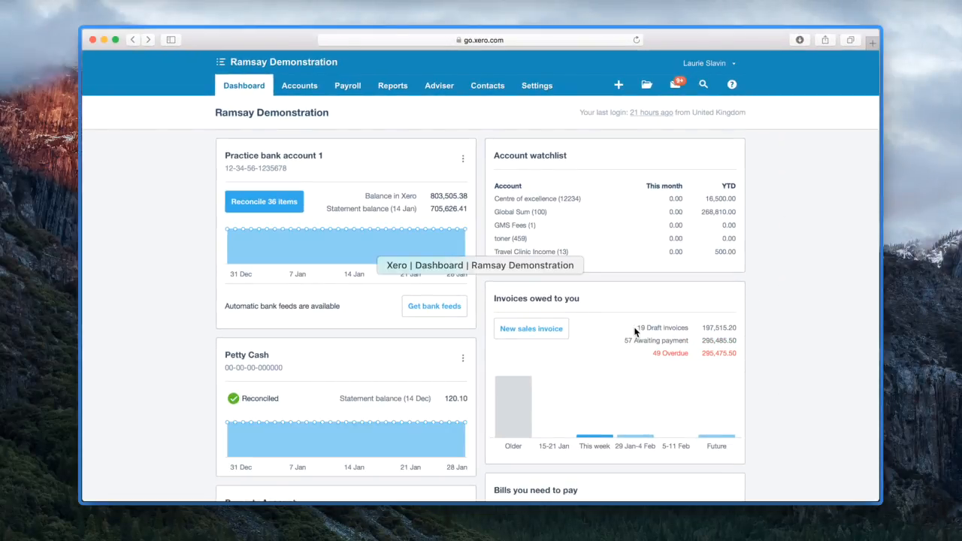
pyautogui.click(721, 434)
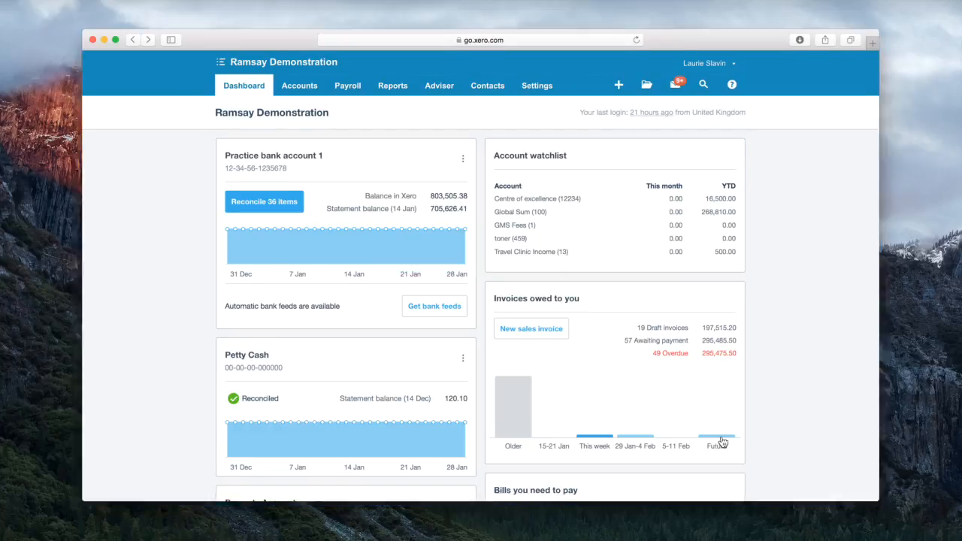
pyautogui.click(741, 470)
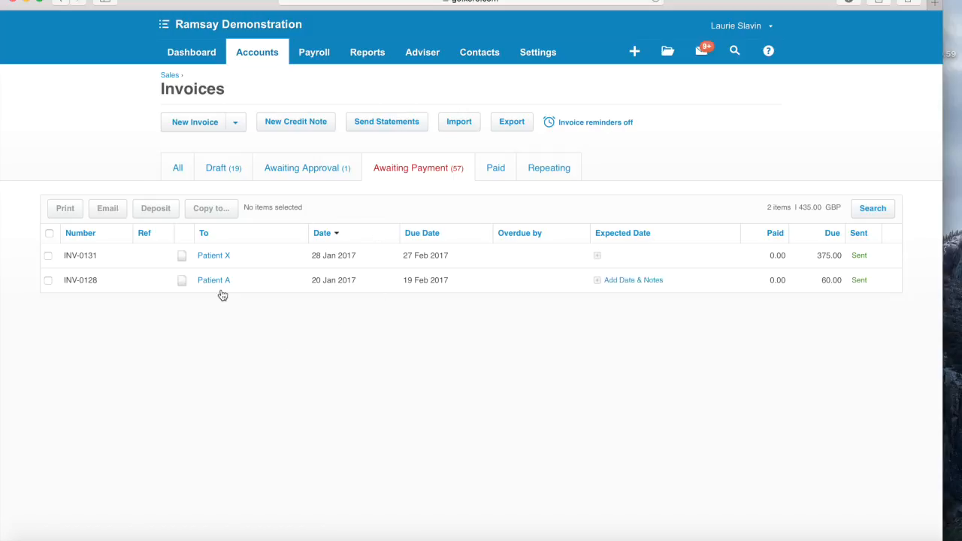
# - Check that invoice INV-0131 (375.00) has no attached files, then return to the dashboard
pyautogui.click(217, 257)
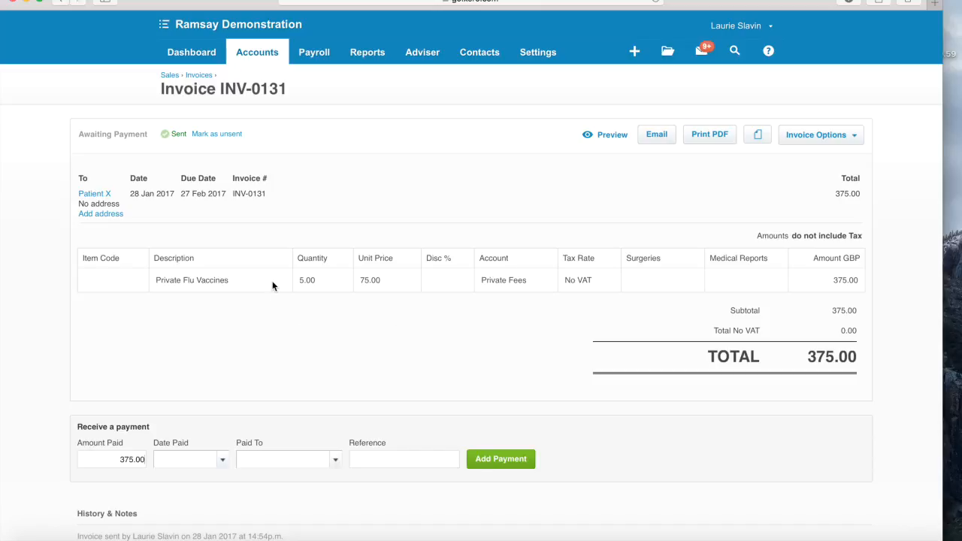
pyautogui.click(757, 136)
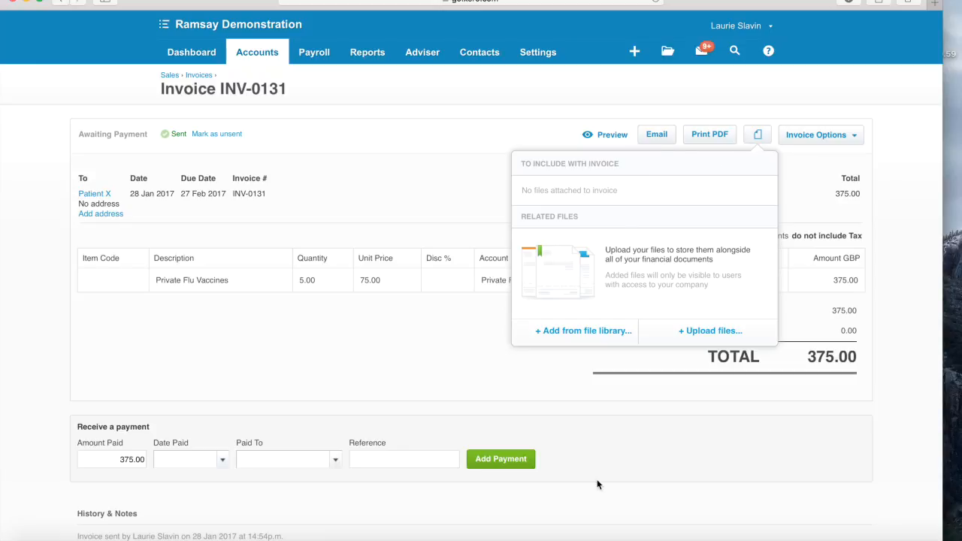
pyautogui.click(612, 455)
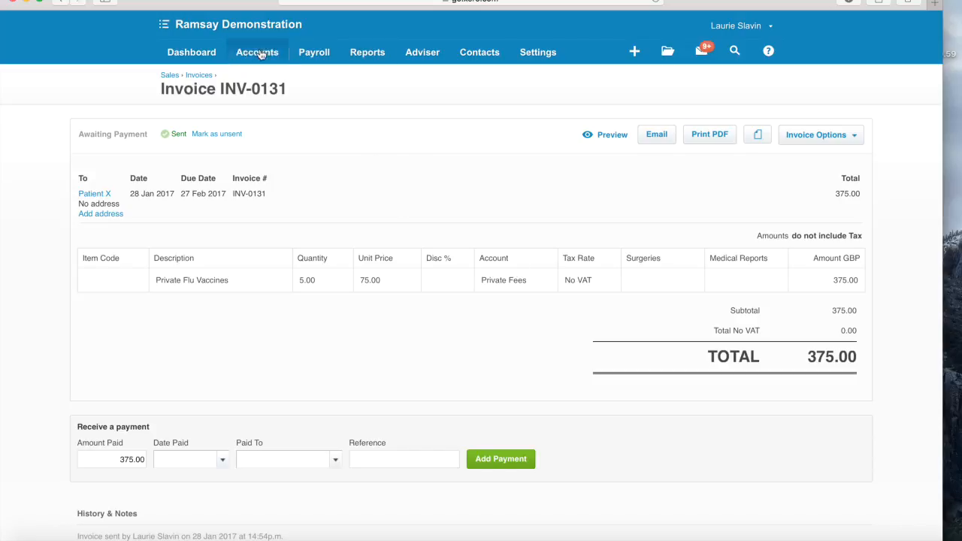
pyautogui.click(197, 53)
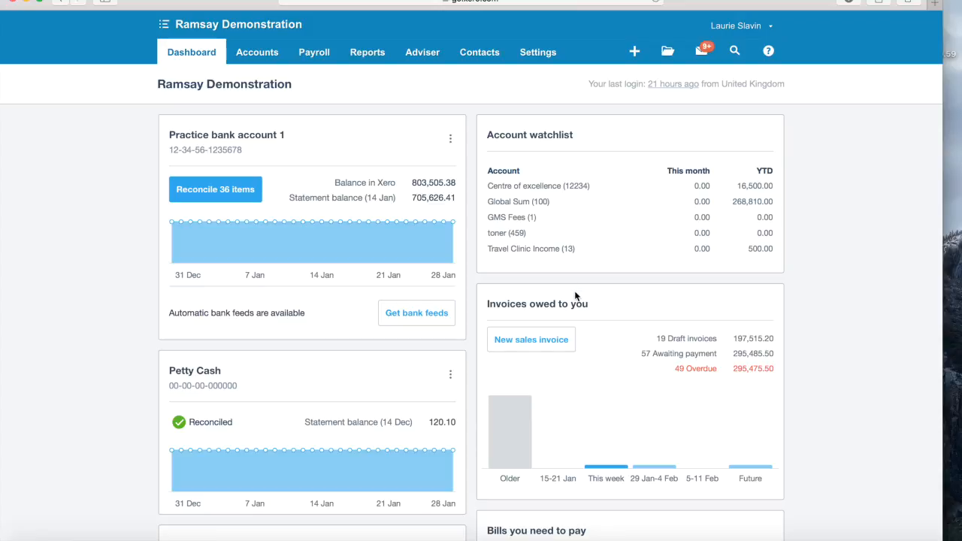
pyautogui.scroll(-5, 576, 295)
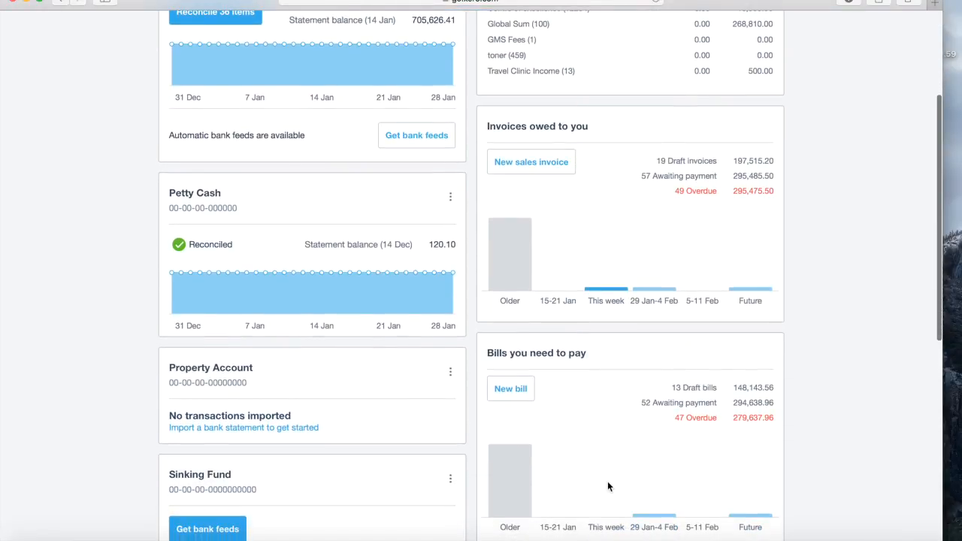
pyautogui.scroll(2, 608, 486)
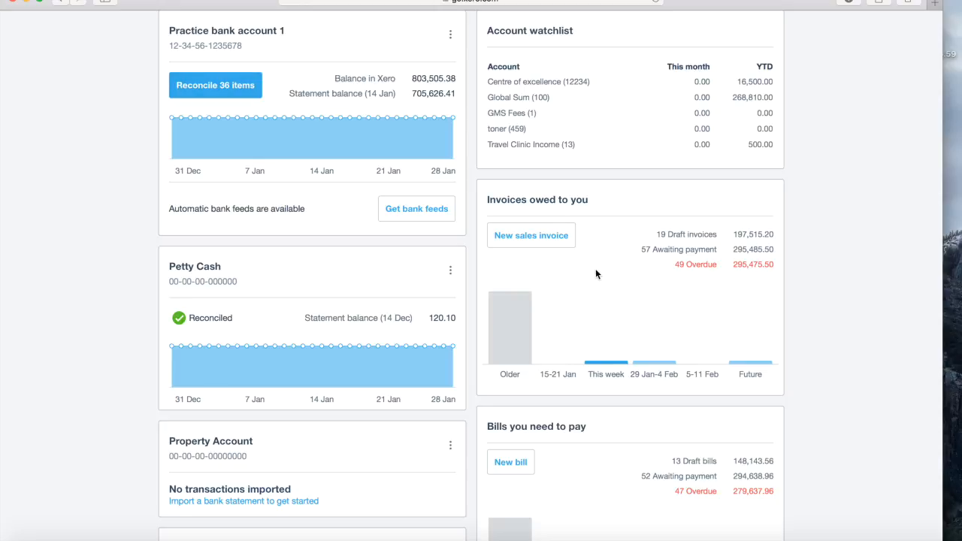
pyautogui.scroll(-3, 595, 508)
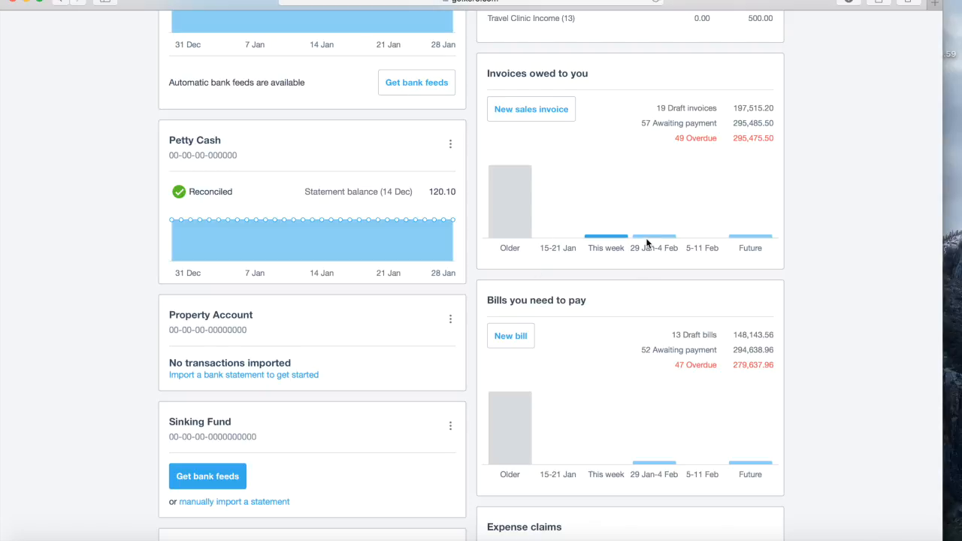
pyautogui.scroll(3, 646, 242)
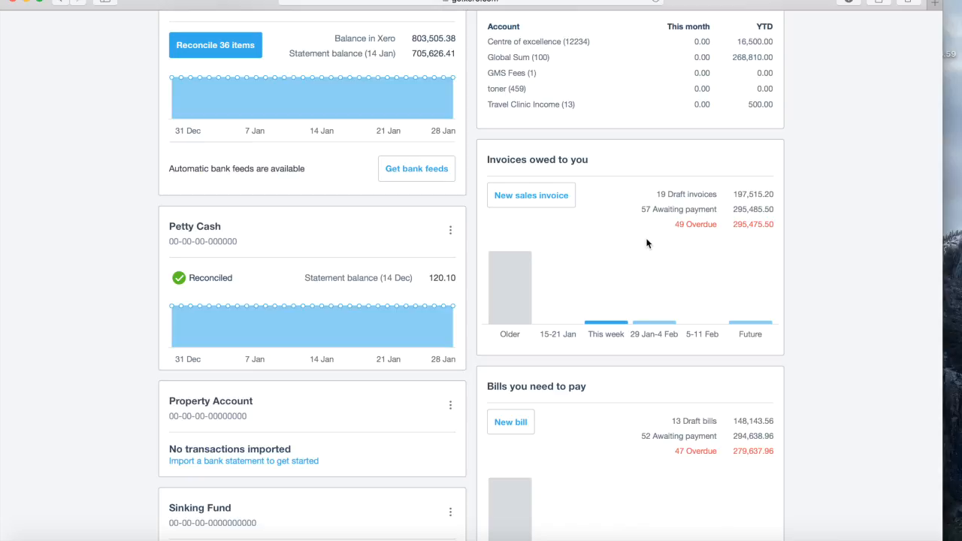
pyautogui.scroll(3, 646, 243)
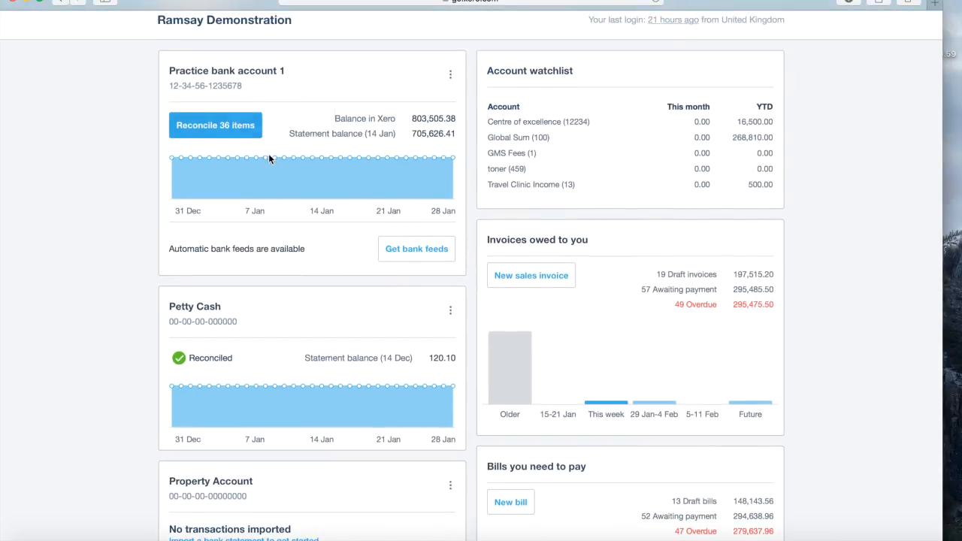
pyautogui.moveTo(274, 164)
pyautogui.scroll(2, 340, 95)
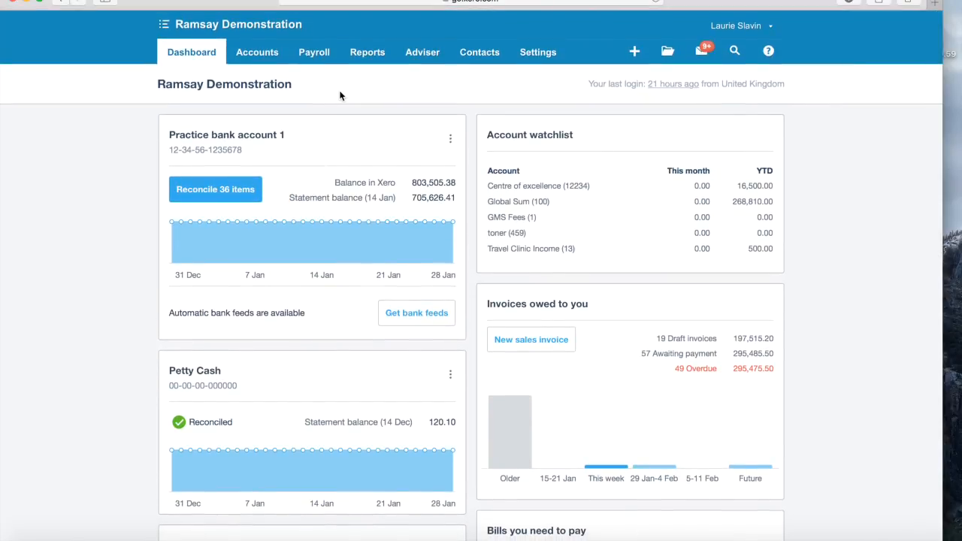
# - Open the Budget Manager and scroll through the Overall Budget rows starting Apr 2016
pyautogui.click(367, 55)
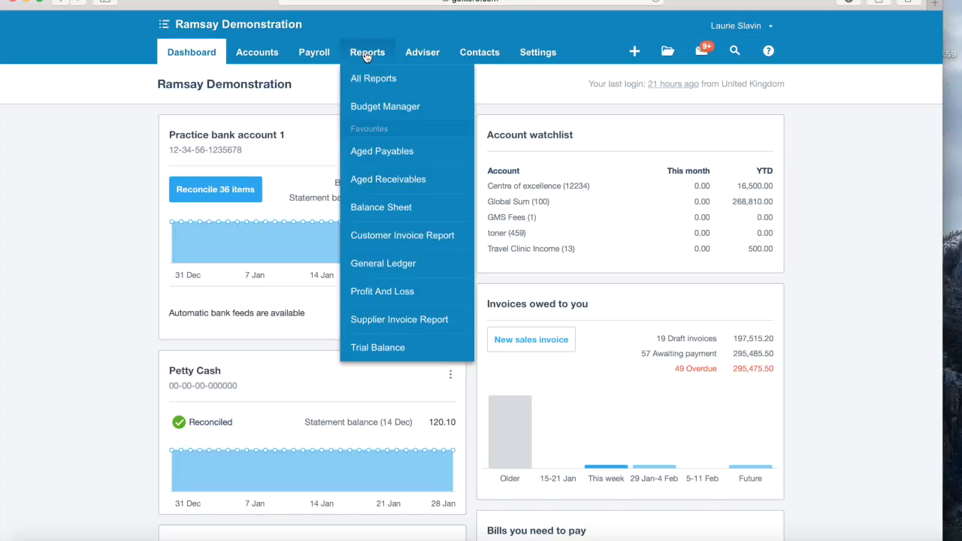
pyautogui.click(388, 109)
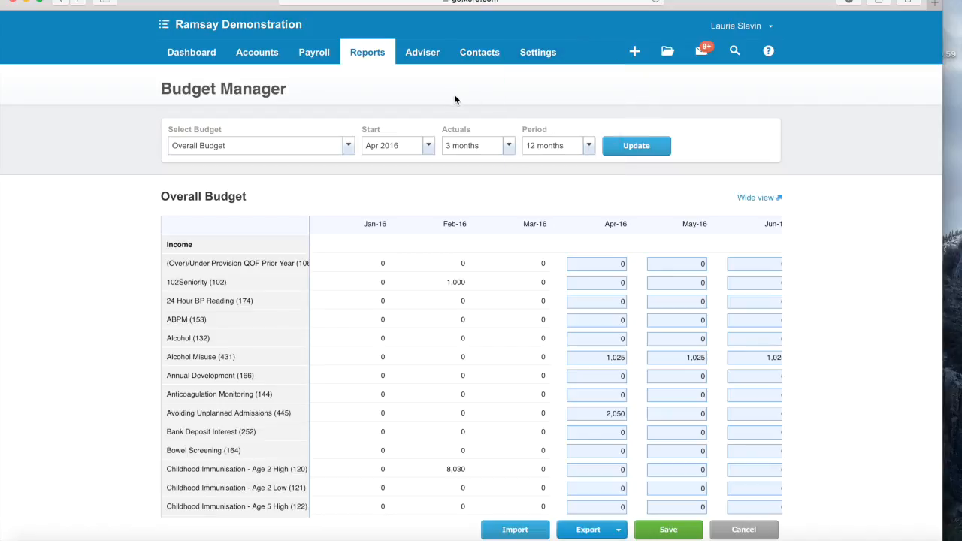
pyautogui.scroll(-3, 616, 310)
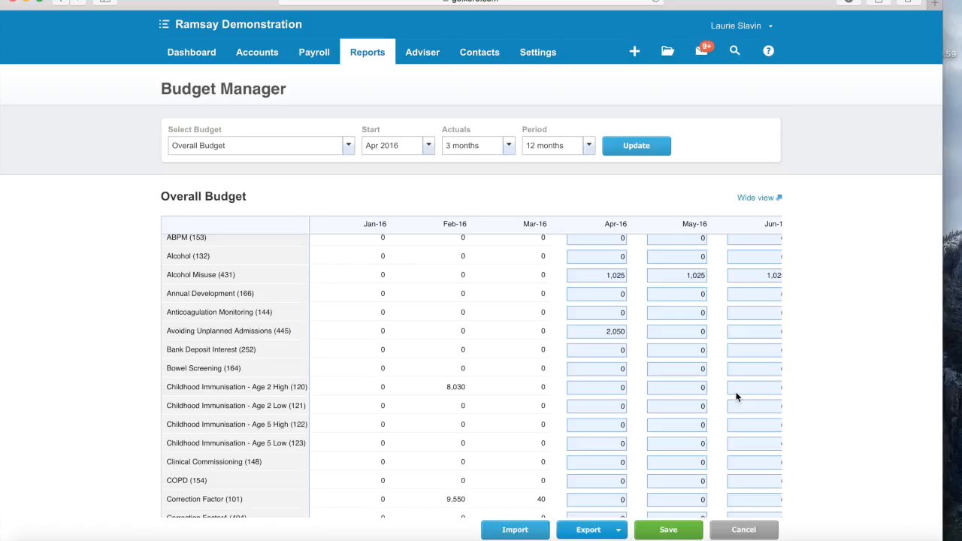
pyautogui.scroll(-10, 674, 368)
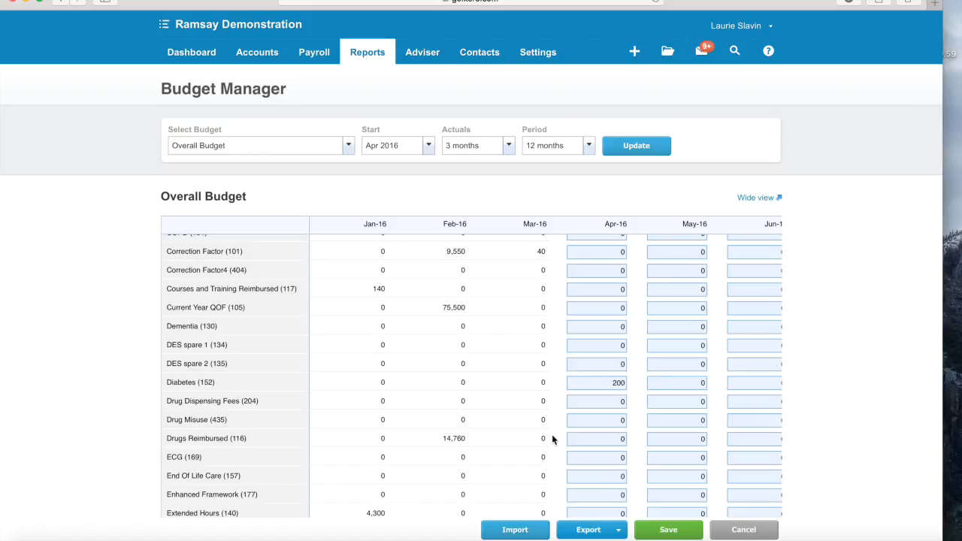
pyautogui.scroll(-1, 461, 429)
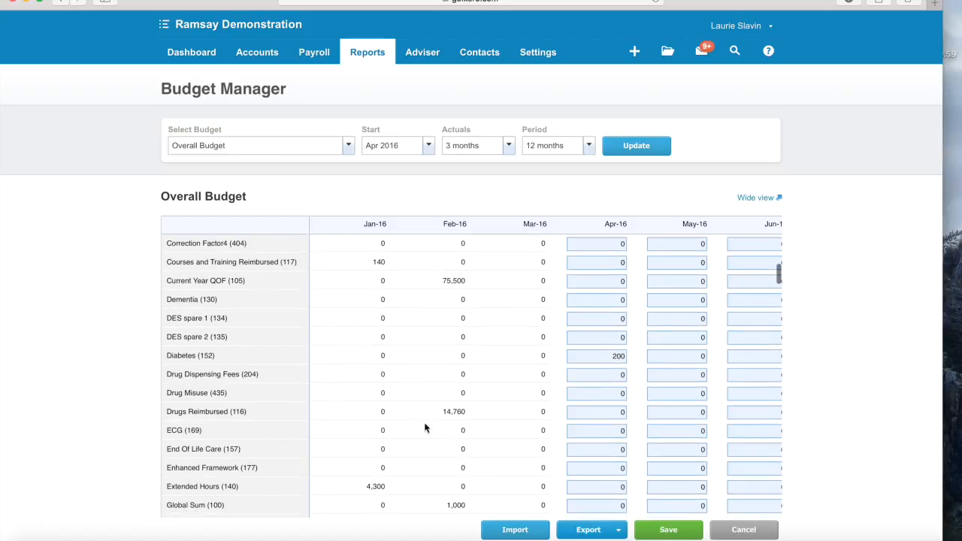
# - Set Drugs Reimbursed to 3,000 for Apr-16 and fill it across all following months
pyautogui.click(619, 415)
pyautogui.write('30000')
pyautogui.press('BackSpace')
pyautogui.click(659, 414)
pyautogui.click(635, 412)
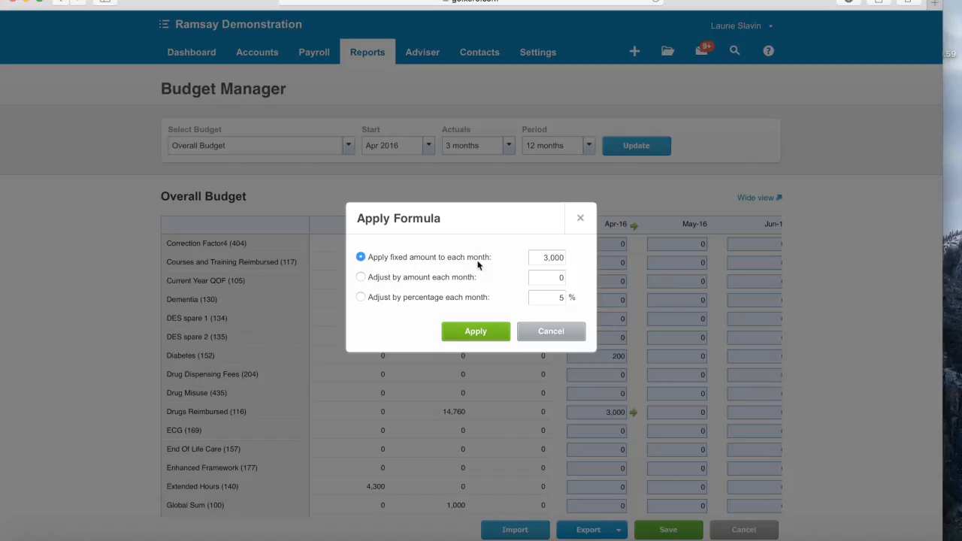
pyautogui.click(475, 332)
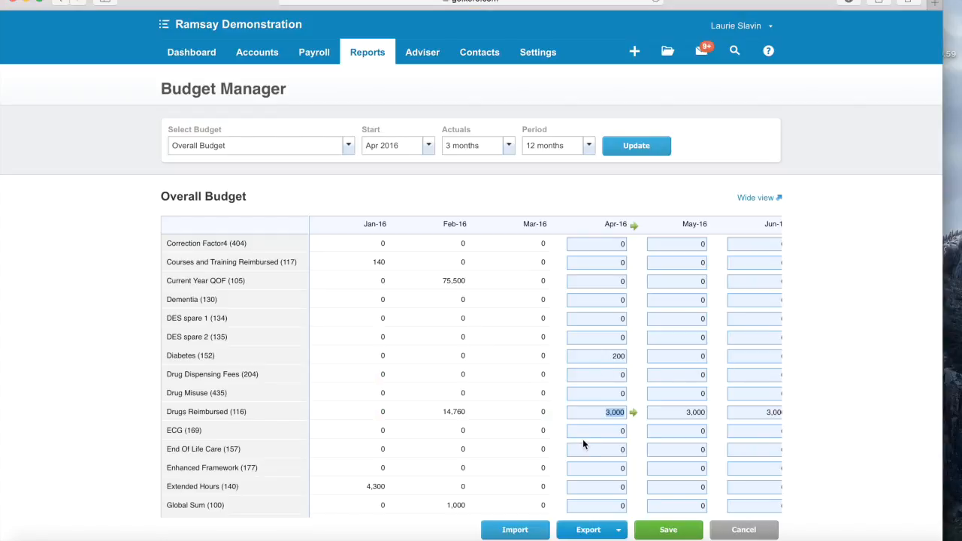
# - Change the May-16 Drugs Reimbursed budget to 3,300
pyautogui.click(690, 412)
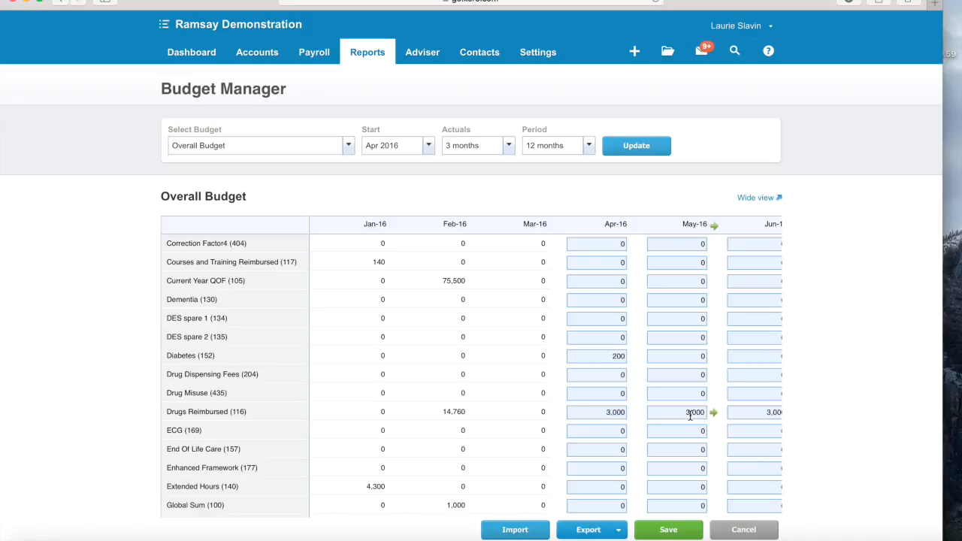
pyautogui.write('3')
pyautogui.press('Tab')
pyautogui.press('BackSpace')
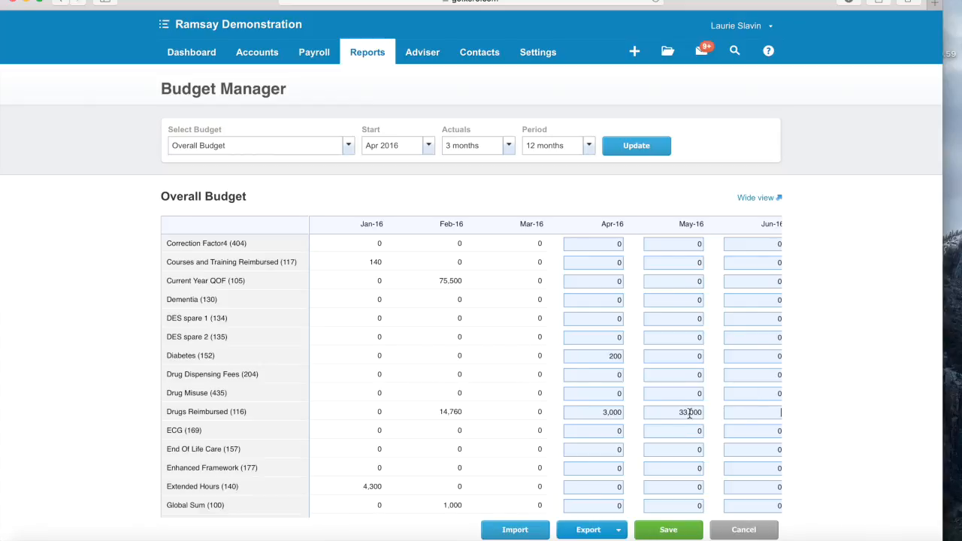
pyautogui.click(698, 412)
pyautogui.press('BackSpace')
pyautogui.click(684, 424)
# - Open the Import a Budget page for the Overall Budget
pyautogui.scroll(-3, 686, 427)
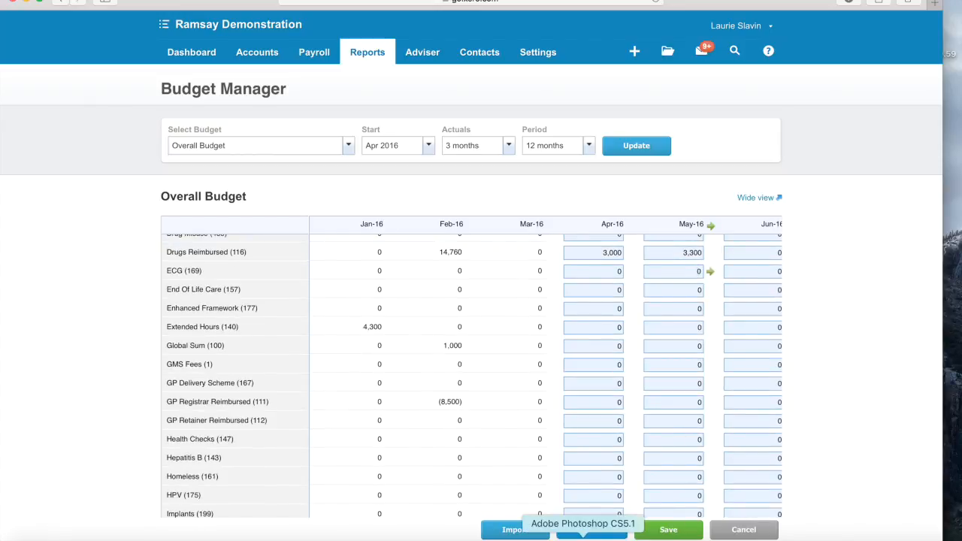
pyautogui.click(613, 531)
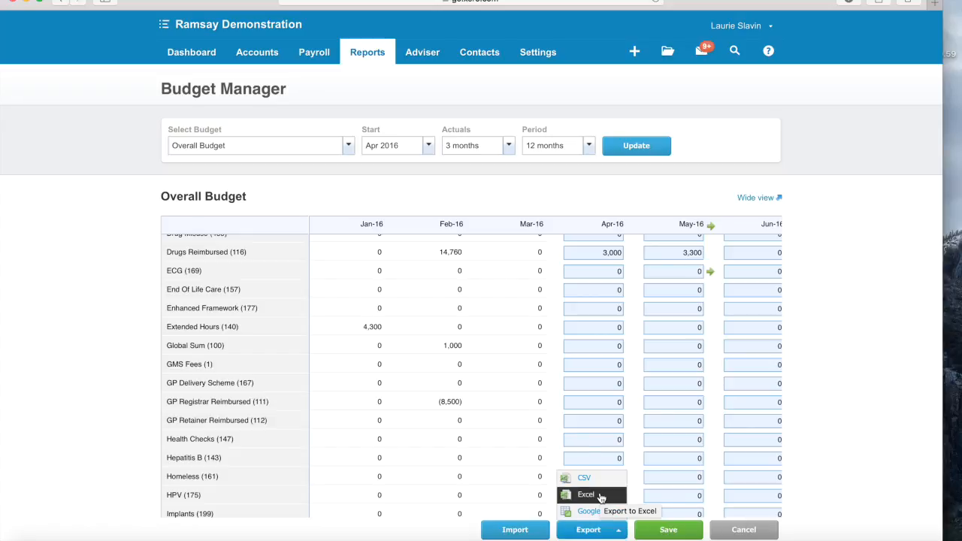
pyautogui.click(526, 531)
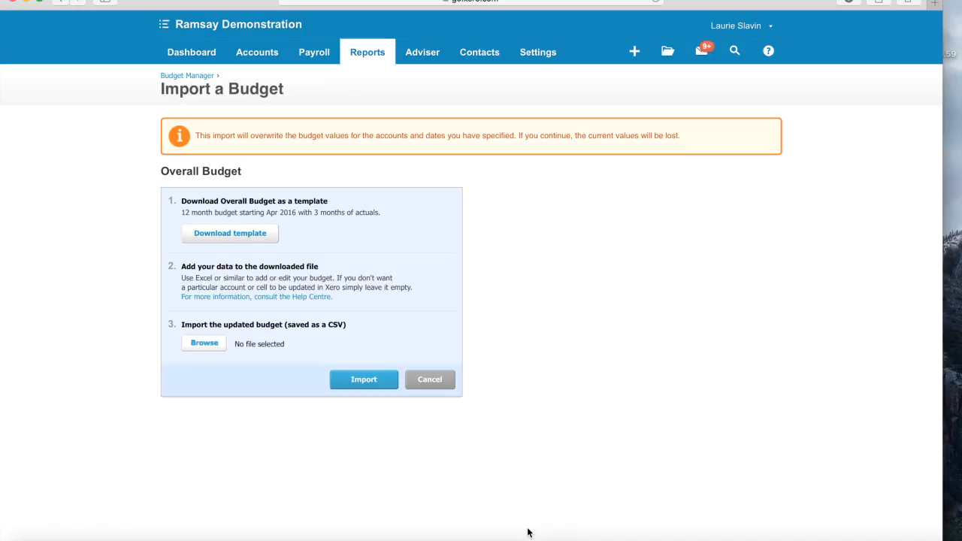
# - Cancel the budget import and bring up the Reports menu
pyautogui.click(434, 379)
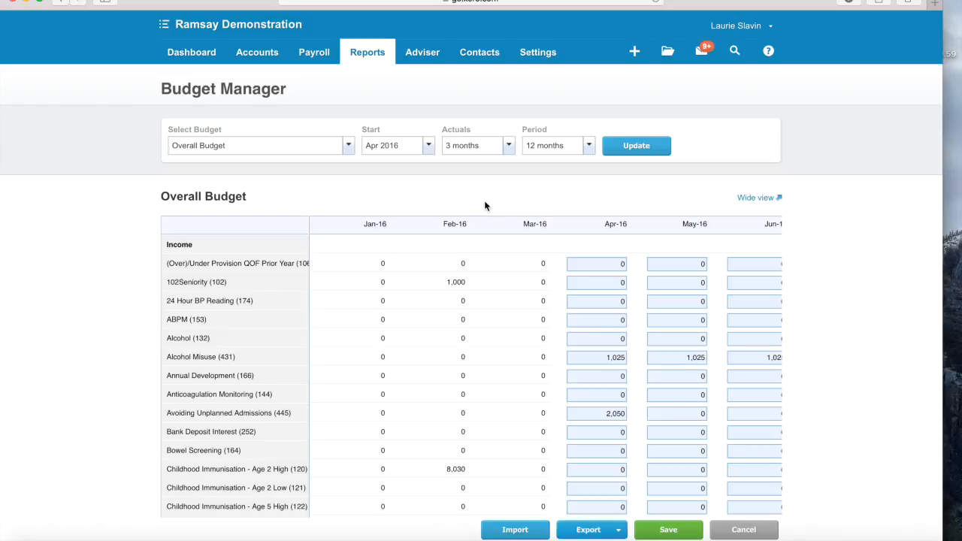
pyautogui.click(369, 54)
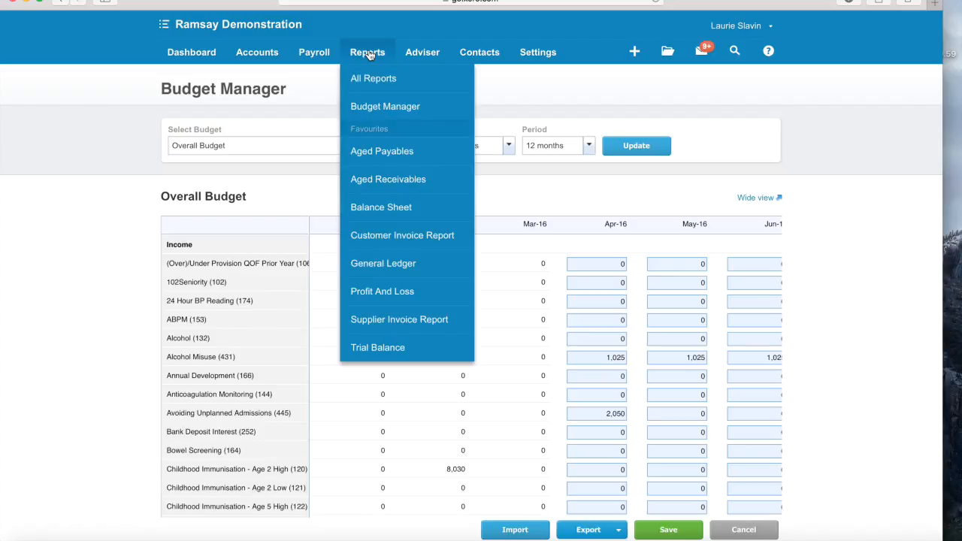
# - Run the Profit and Loss for June 2015, comparing with None and Budget set to Overall Budget
pyautogui.click(384, 295)
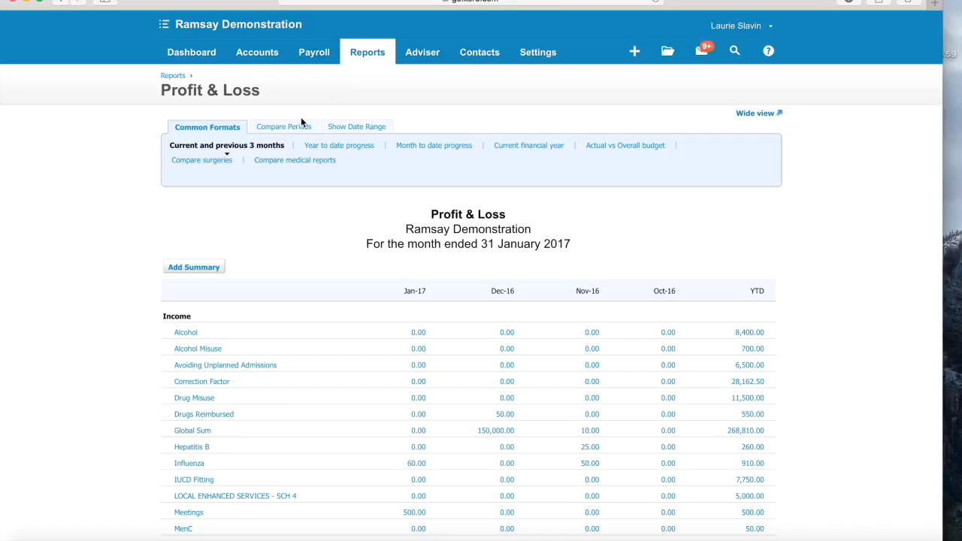
pyautogui.click(284, 128)
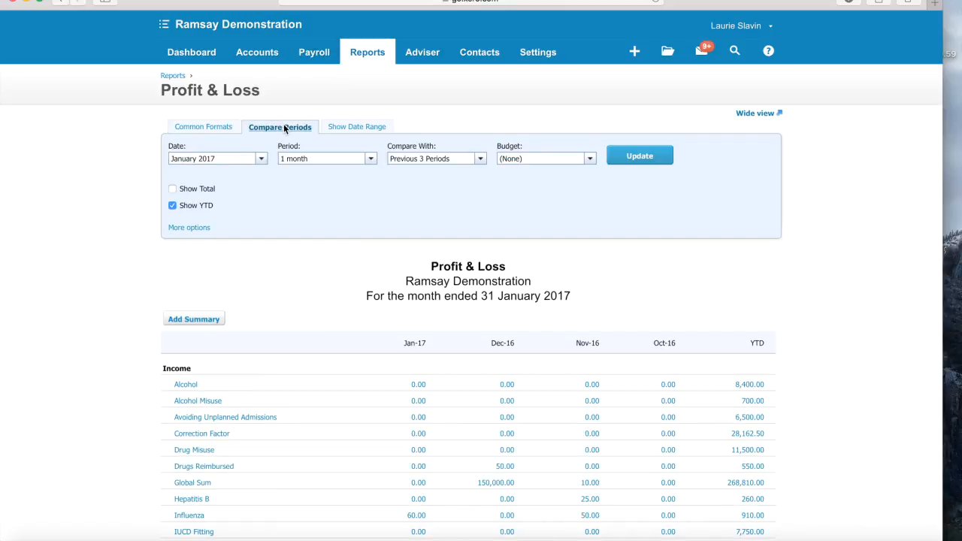
pyautogui.click(259, 160)
pyautogui.scroll(-5, 246, 233)
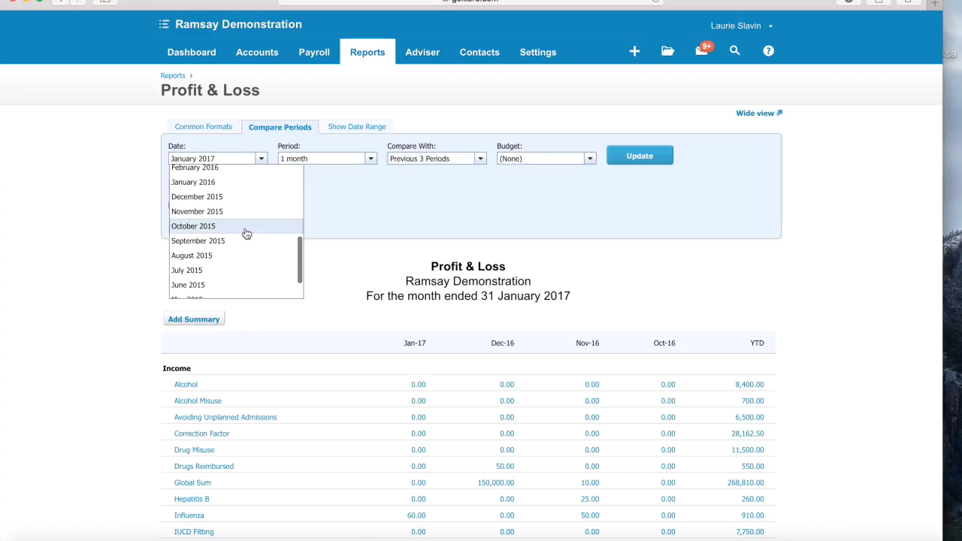
pyautogui.scroll(-2, 243, 233)
pyautogui.click(210, 248)
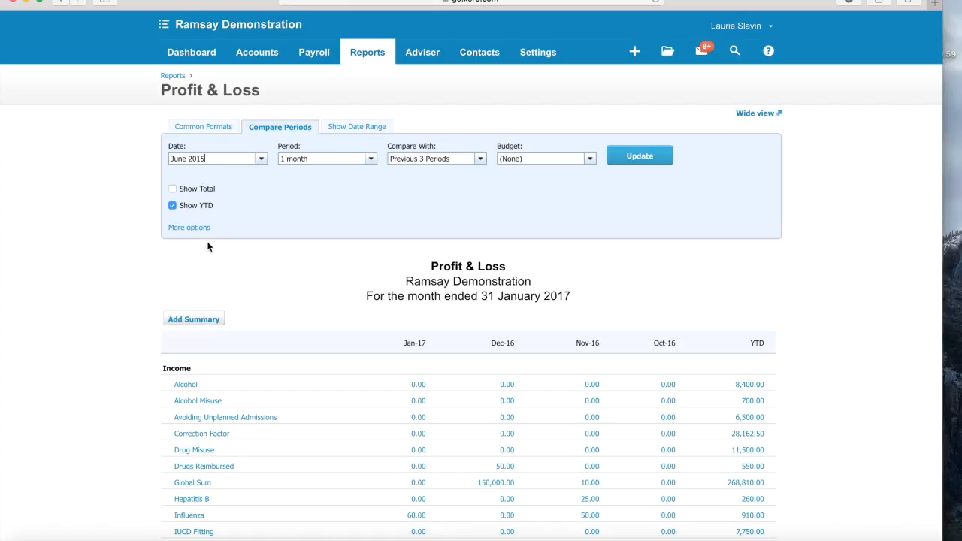
pyautogui.click(479, 159)
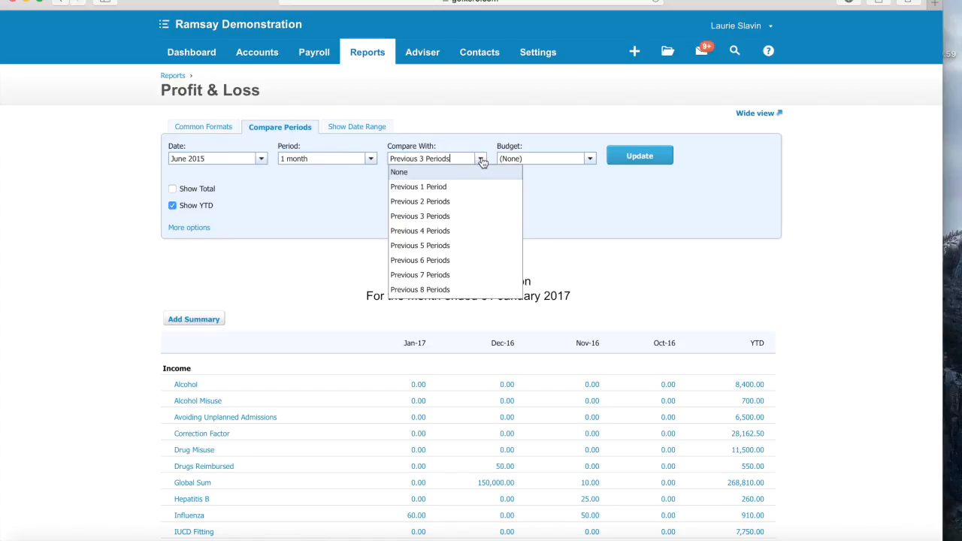
pyautogui.click(467, 177)
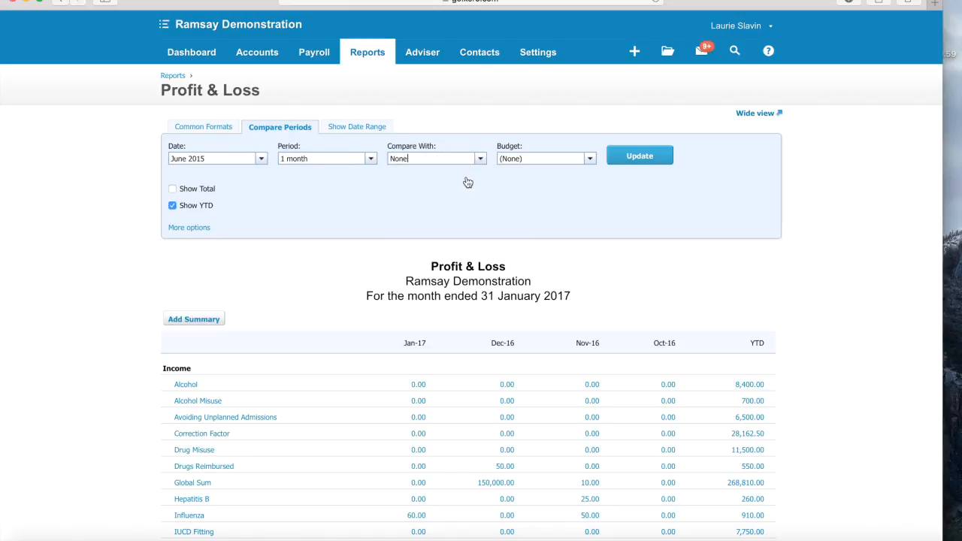
pyautogui.click(591, 159)
pyautogui.click(573, 198)
pyautogui.click(645, 151)
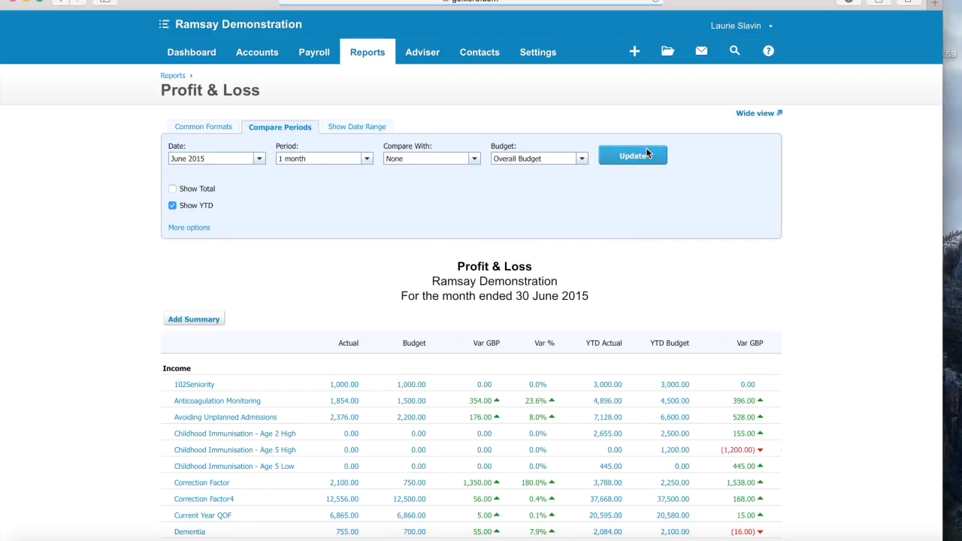
pyautogui.scroll(-3, 803, 294)
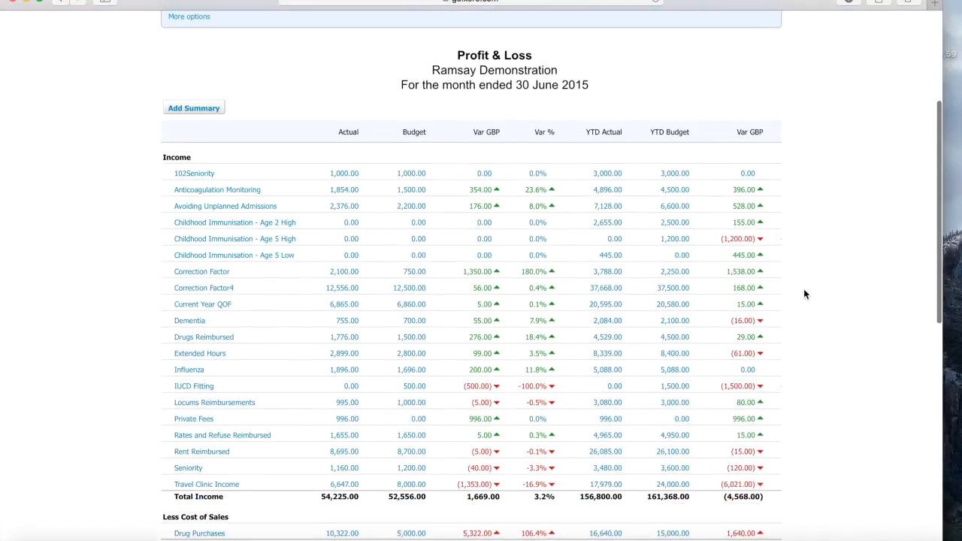
pyautogui.scroll(-1, 803, 294)
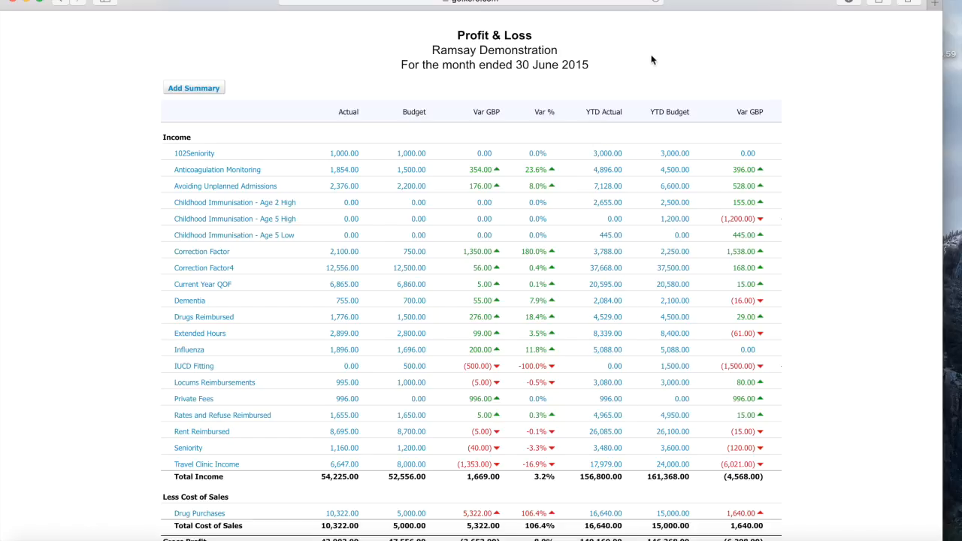
pyautogui.scroll(-10, 668, 253)
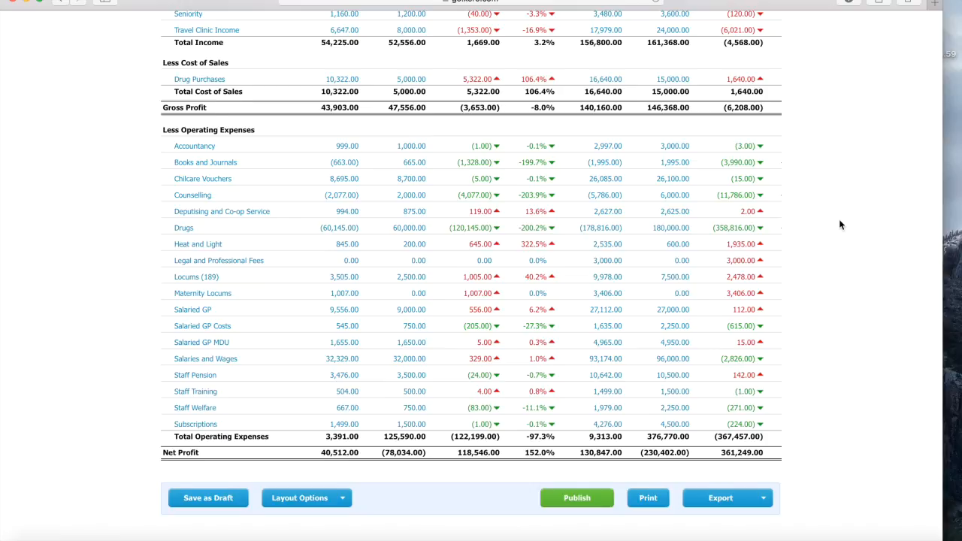
pyautogui.scroll(5, 839, 221)
pyautogui.scroll(1, 840, 224)
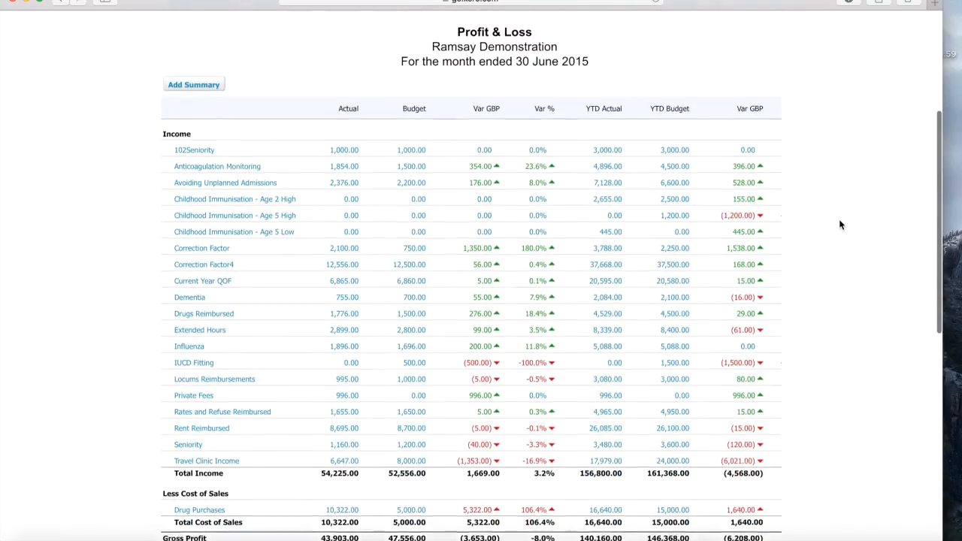
pyautogui.scroll(-5, 840, 224)
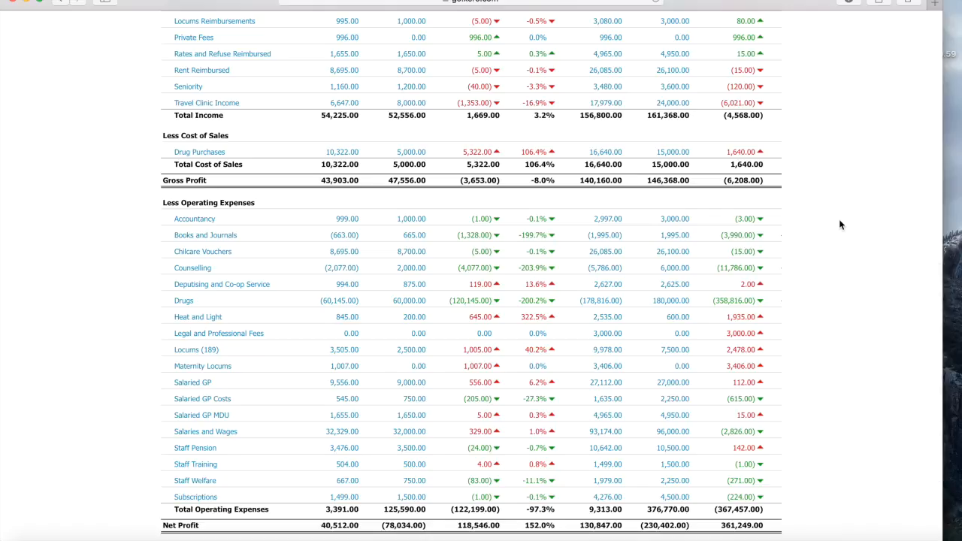
pyautogui.scroll(-2, 840, 225)
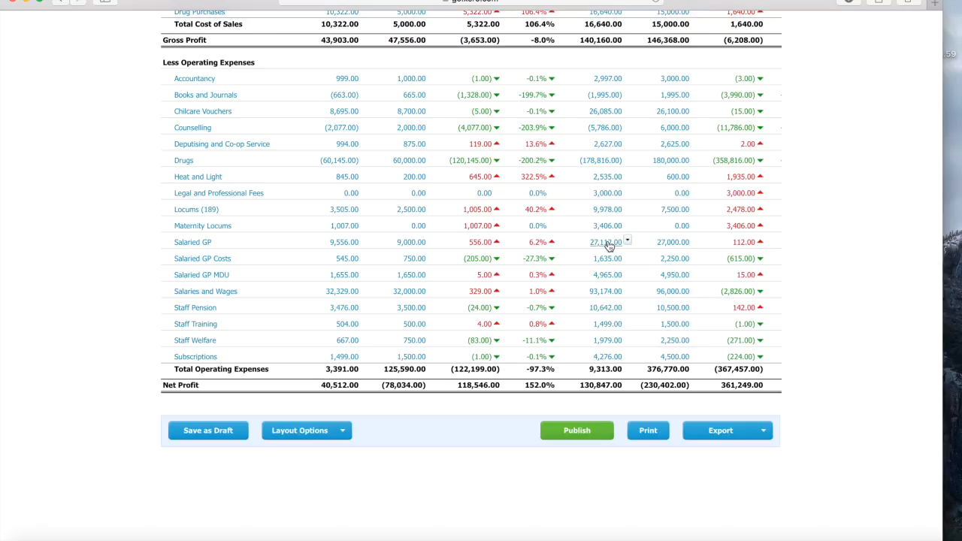
# - Drill into the 27,112.00 Salaried GP YTD figure, check the May payment's files, then open Files
pyautogui.click(595, 245)
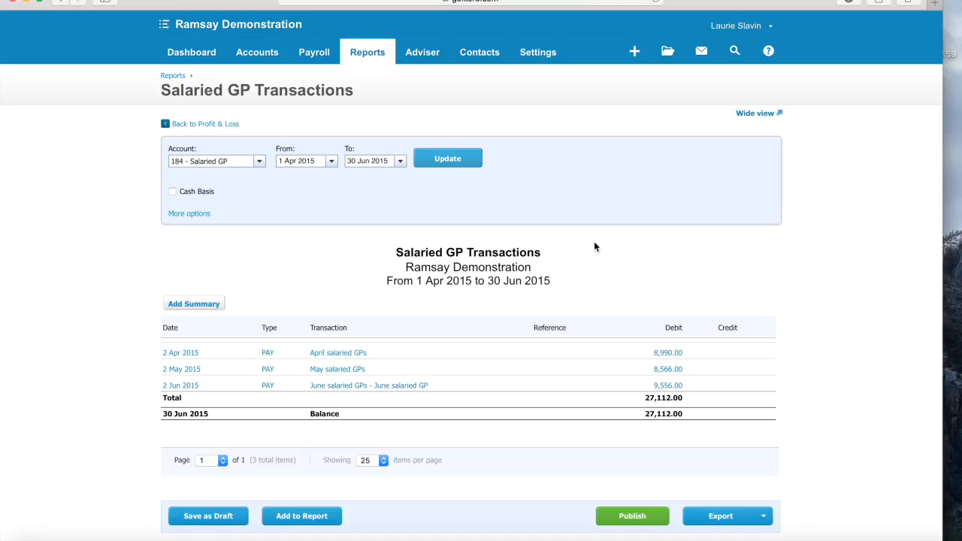
pyautogui.scroll(-1, 595, 246)
pyautogui.scroll(-2, 594, 247)
pyautogui.moveTo(335, 316)
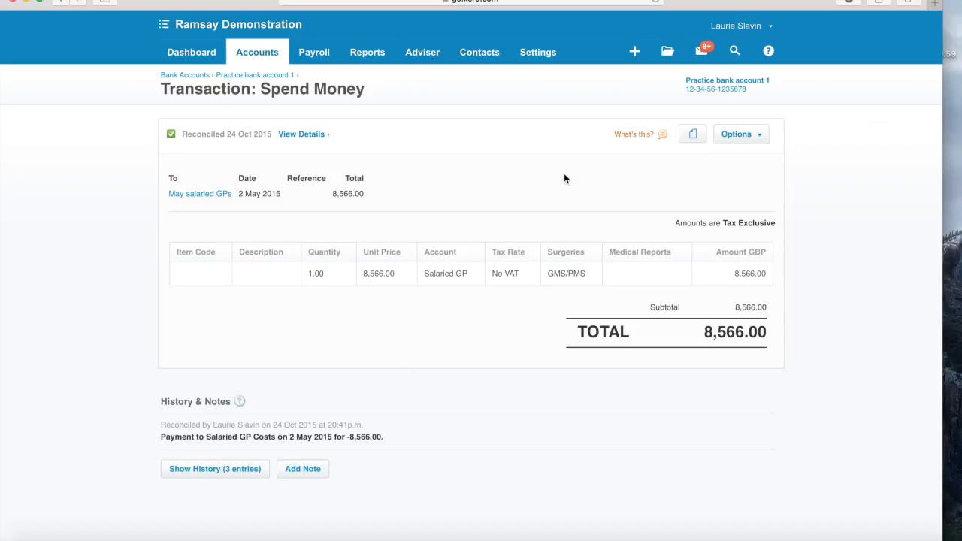
pyautogui.click(693, 136)
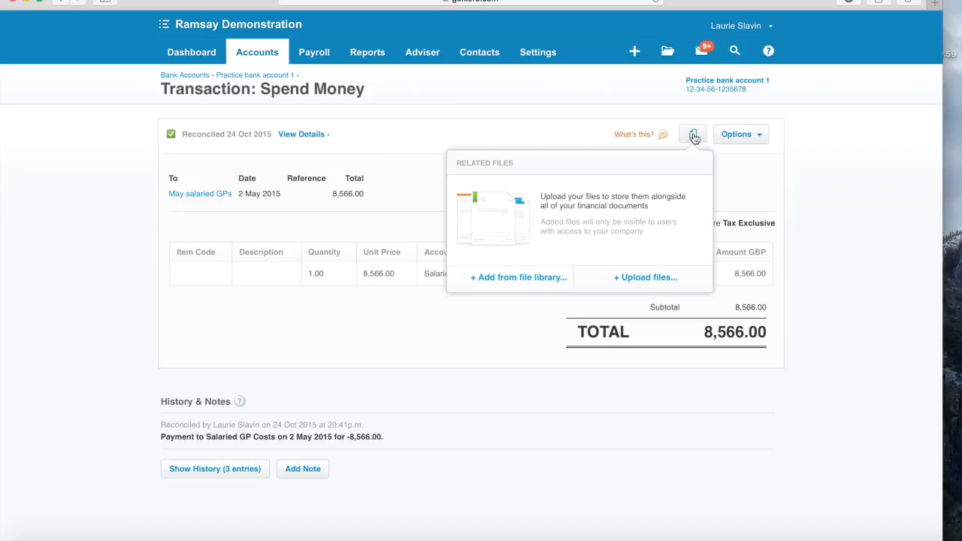
pyautogui.click(815, 192)
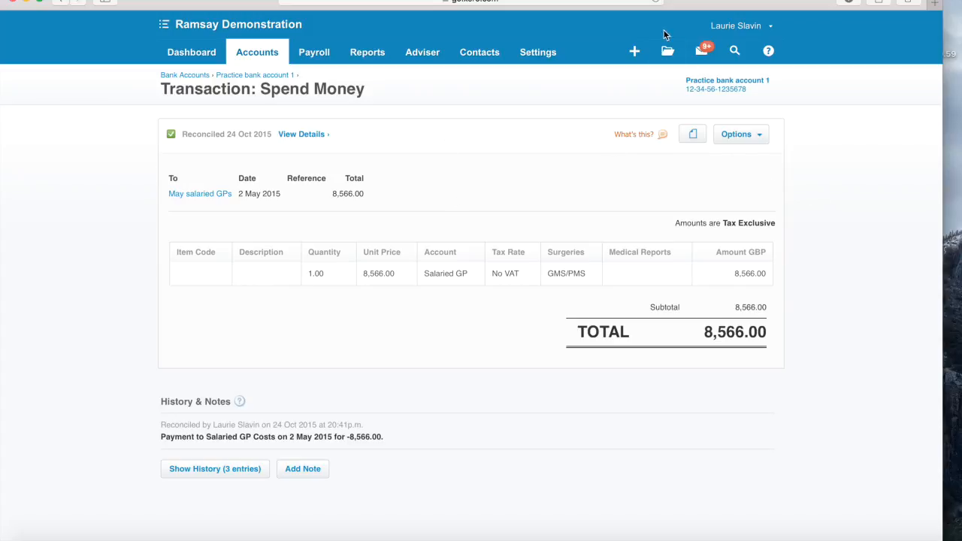
pyautogui.click(667, 53)
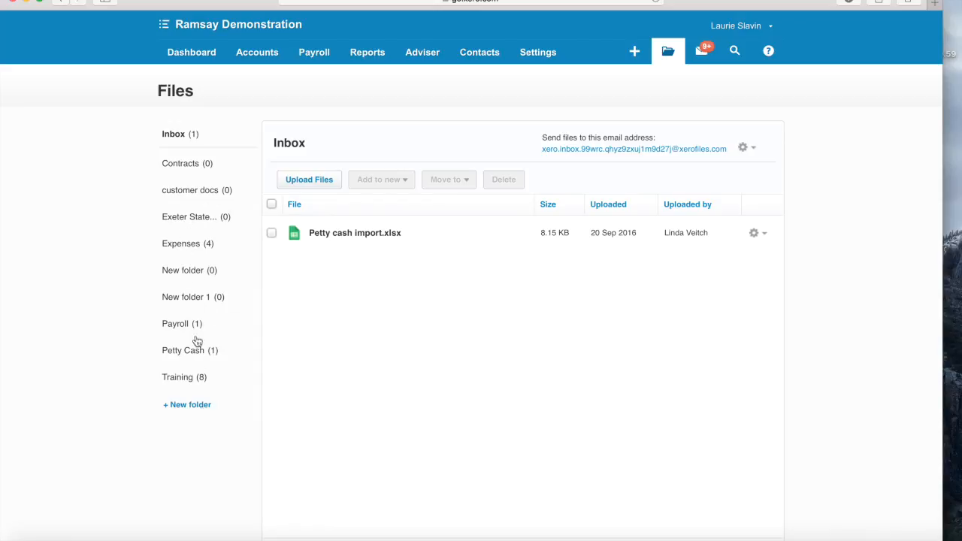
# - Create the empty folder New folder 2, go back to the Inbox, then to the dashboard
pyautogui.click(197, 408)
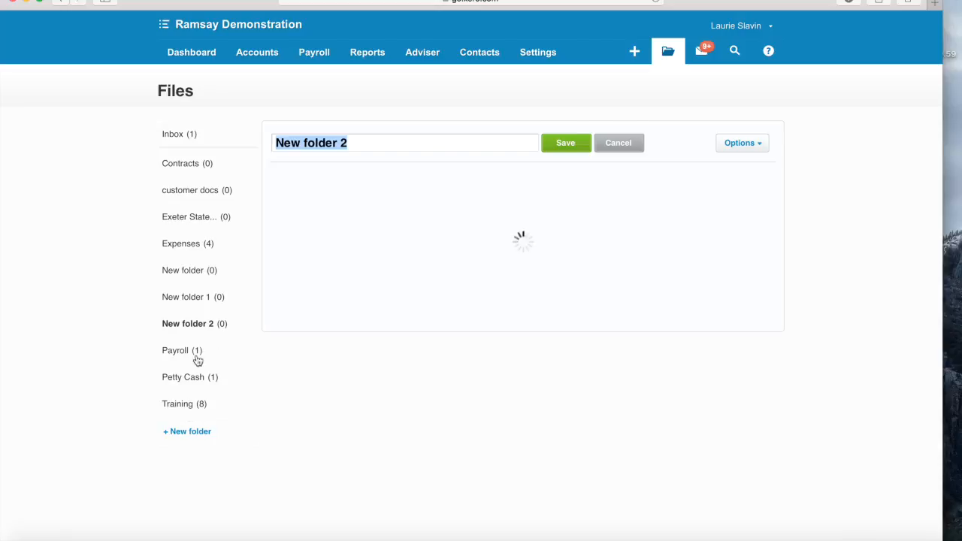
pyautogui.click(191, 135)
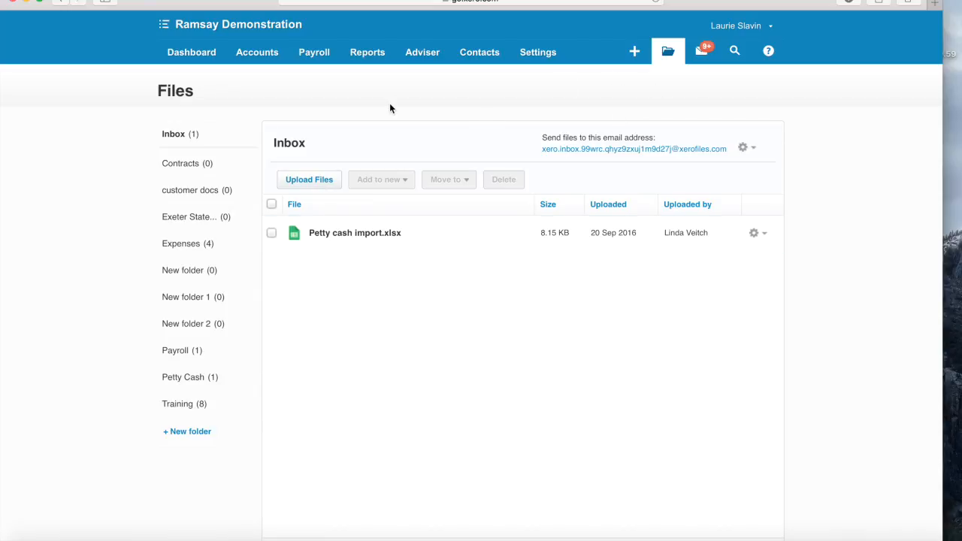
pyautogui.click(193, 53)
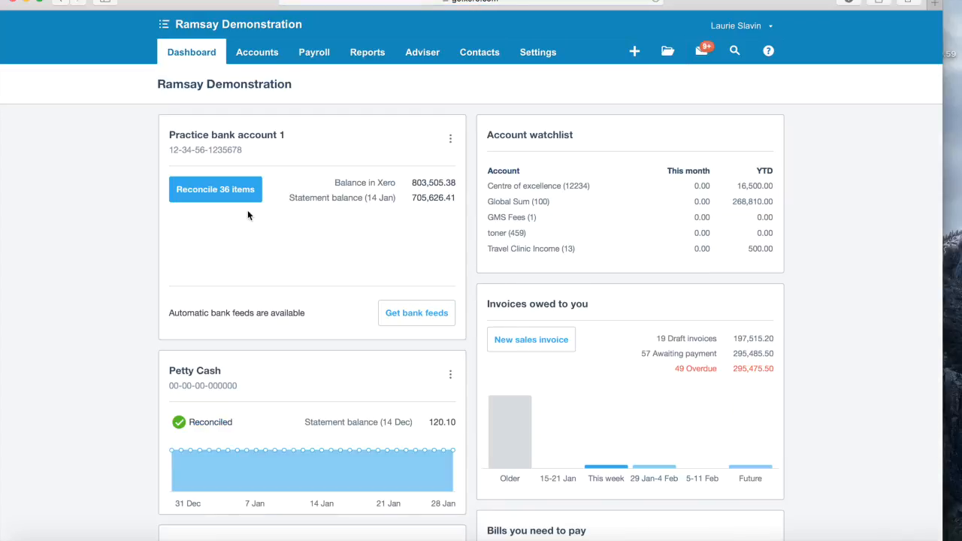
# - Start reconciling Practice bank account 1 and set the 1 Jul 35.00 line's contact to Post Office
pyautogui.click(227, 190)
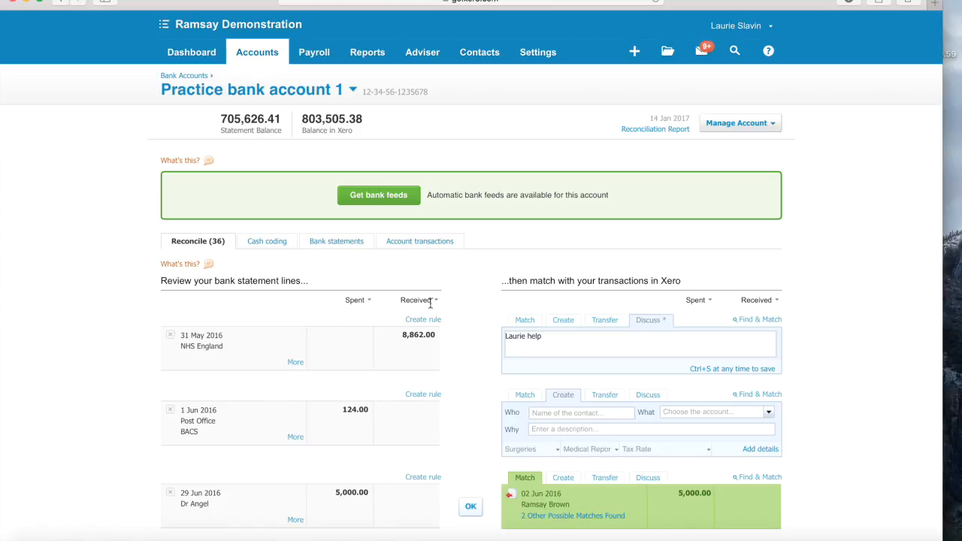
pyautogui.scroll(-1, 430, 319)
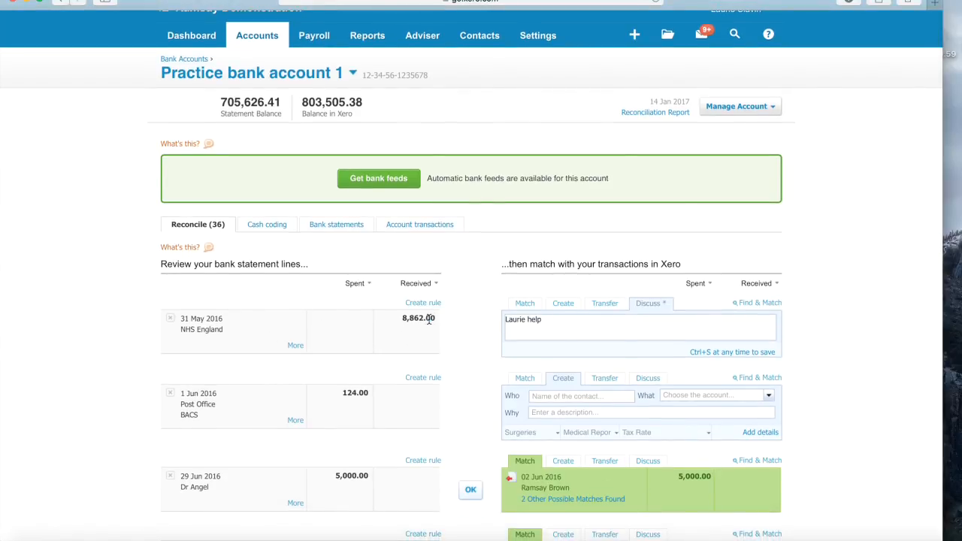
pyautogui.scroll(-5, 429, 320)
pyautogui.scroll(-4, 428, 319)
pyautogui.scroll(-5, 428, 323)
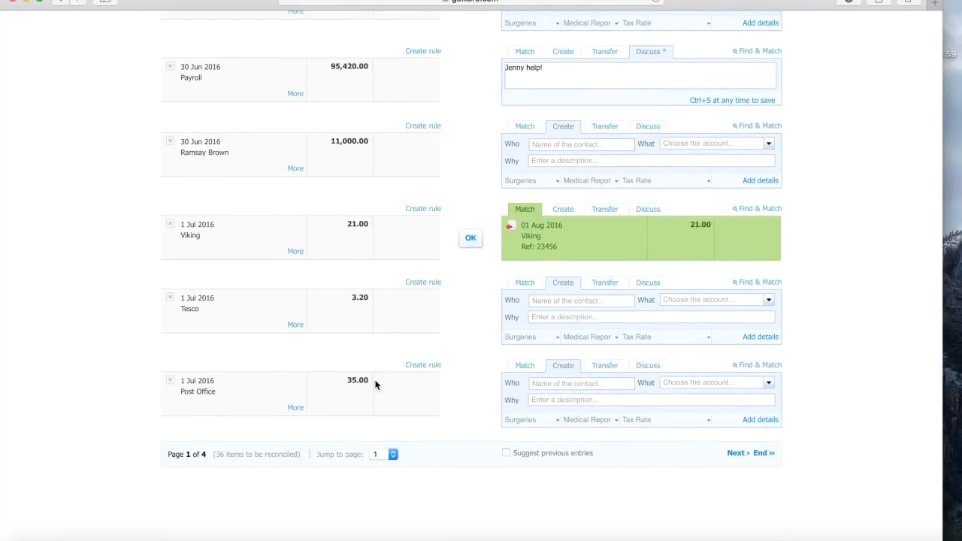
pyautogui.click(571, 388)
pyautogui.write('Post')
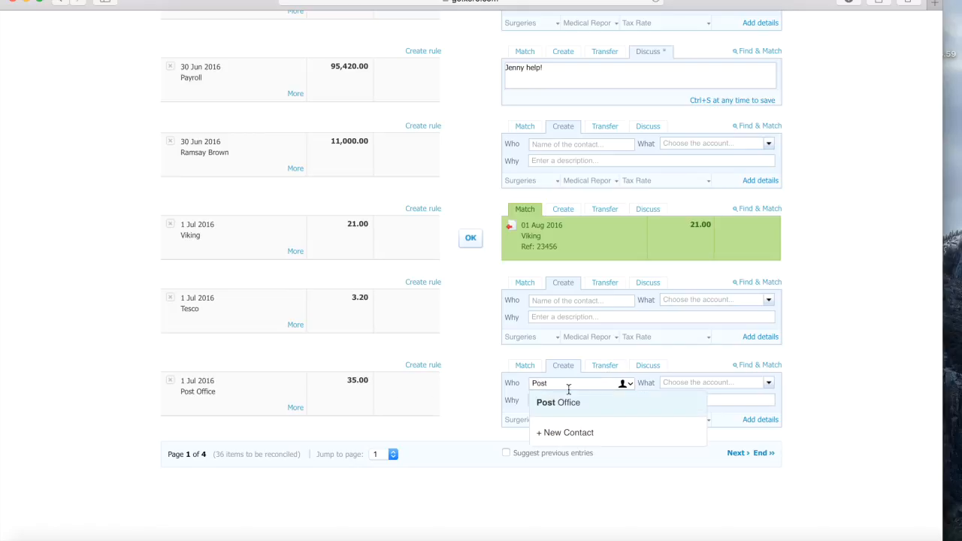
pyautogui.click(547, 405)
# - Code the Post Office line to 187 - Staff Pension and reconcile it
pyautogui.click(719, 385)
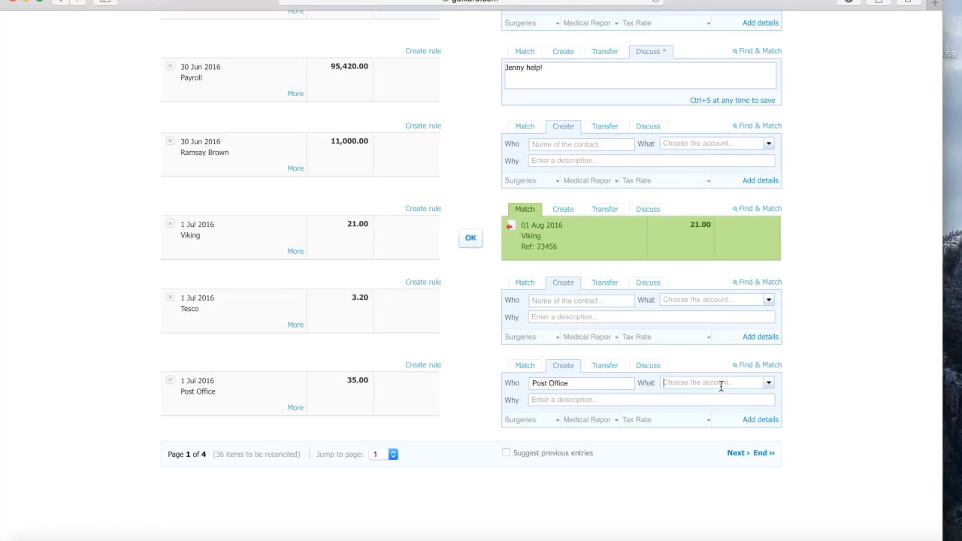
pyautogui.write('staff')
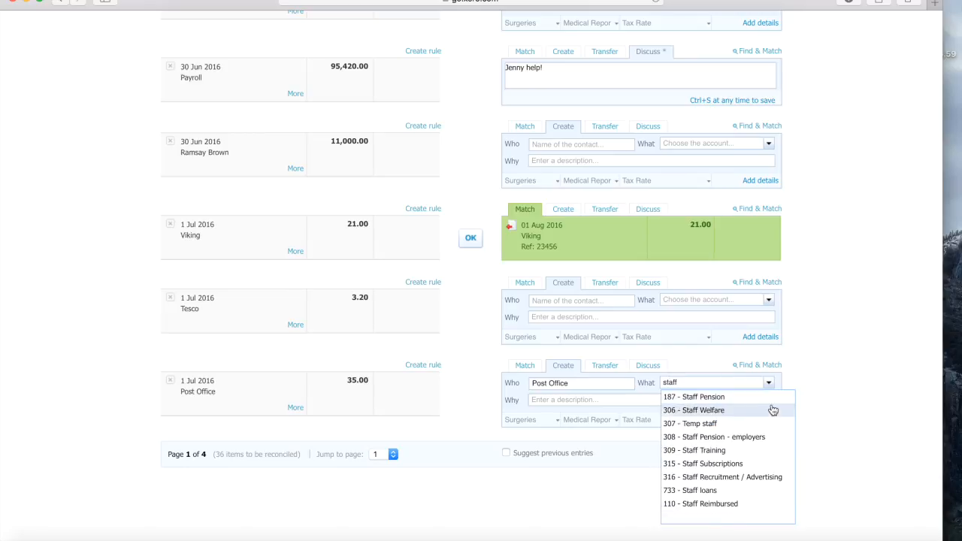
pyautogui.click(746, 400)
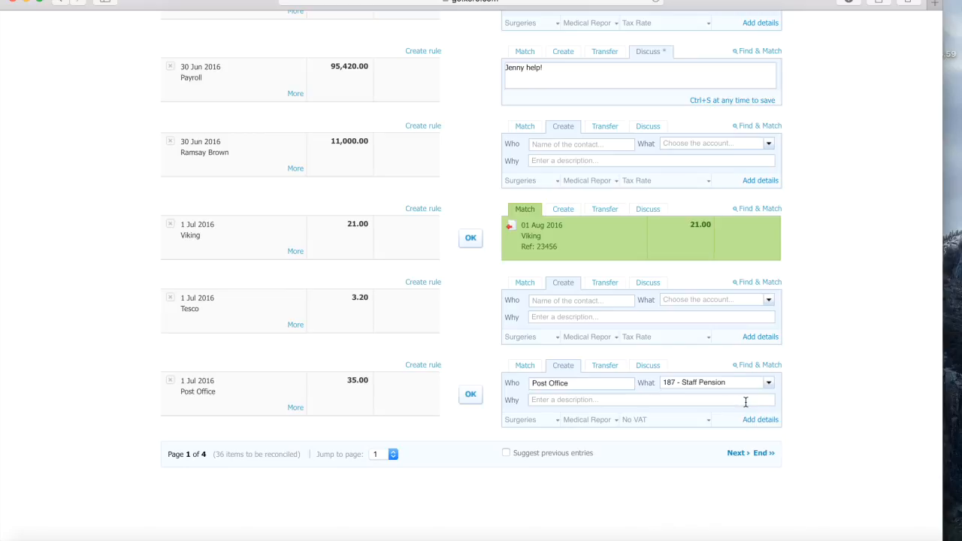
pyautogui.scroll(1, 314, 387)
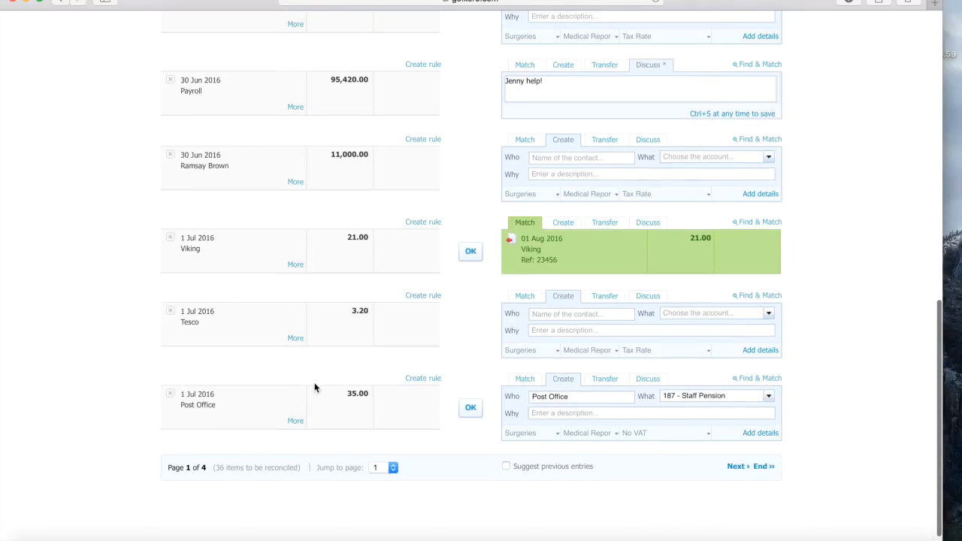
pyautogui.click(470, 408)
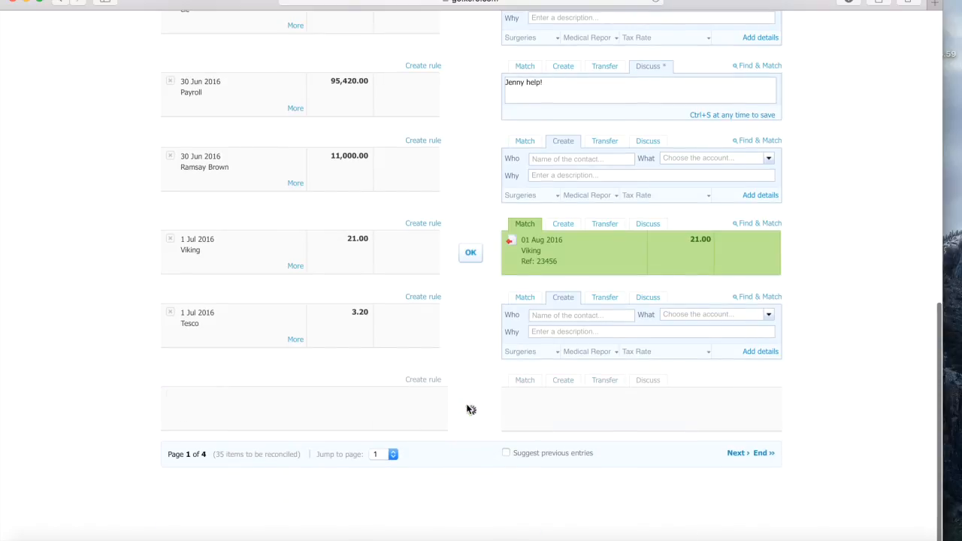
pyautogui.scroll(10, 496, 318)
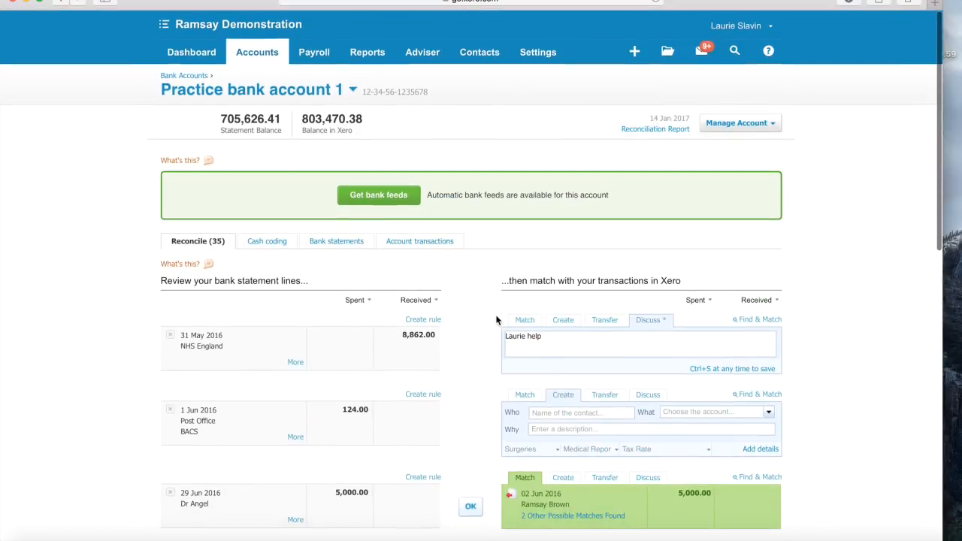
pyautogui.click(430, 242)
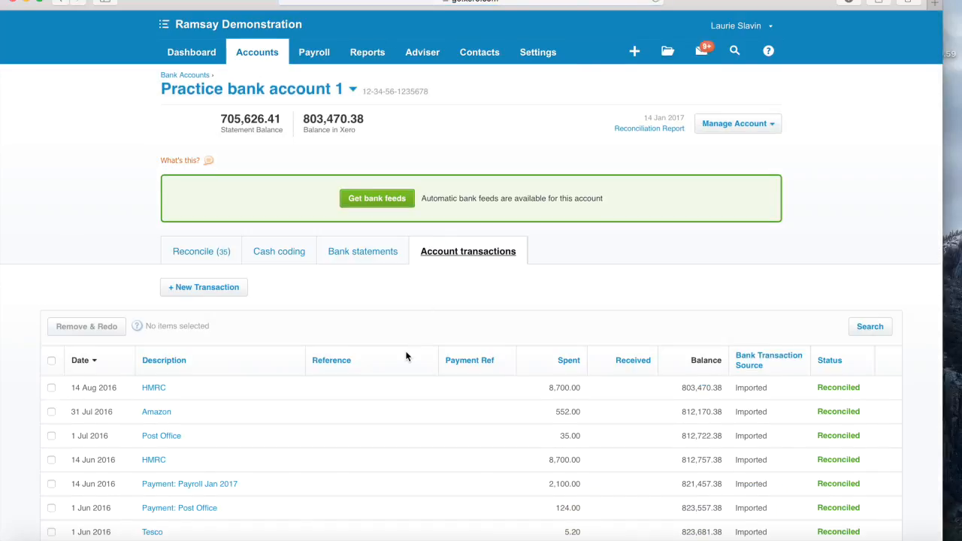
# - Open the 1 Jul Post Office 35.00 transaction and choose Edit Transaction
pyautogui.scroll(-5, 406, 356)
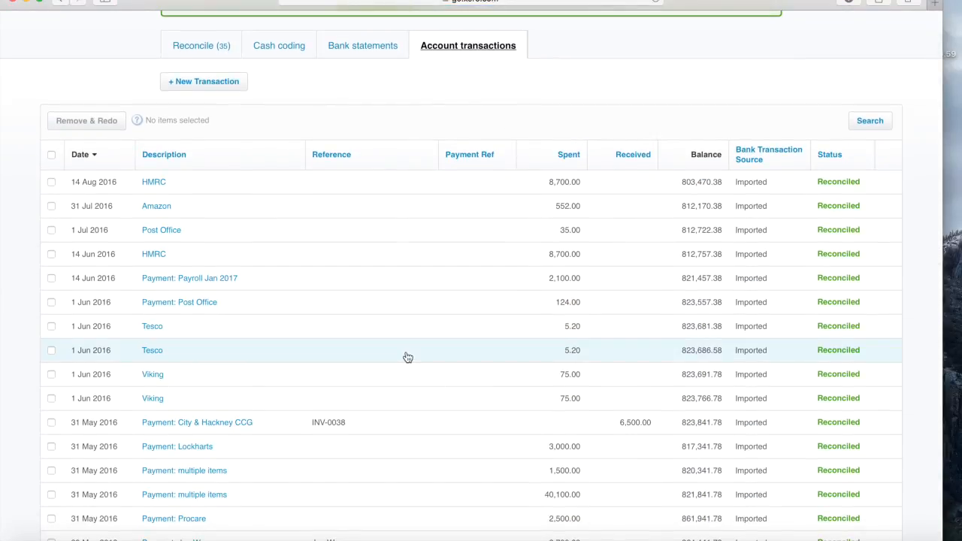
pyautogui.scroll(-1, 406, 357)
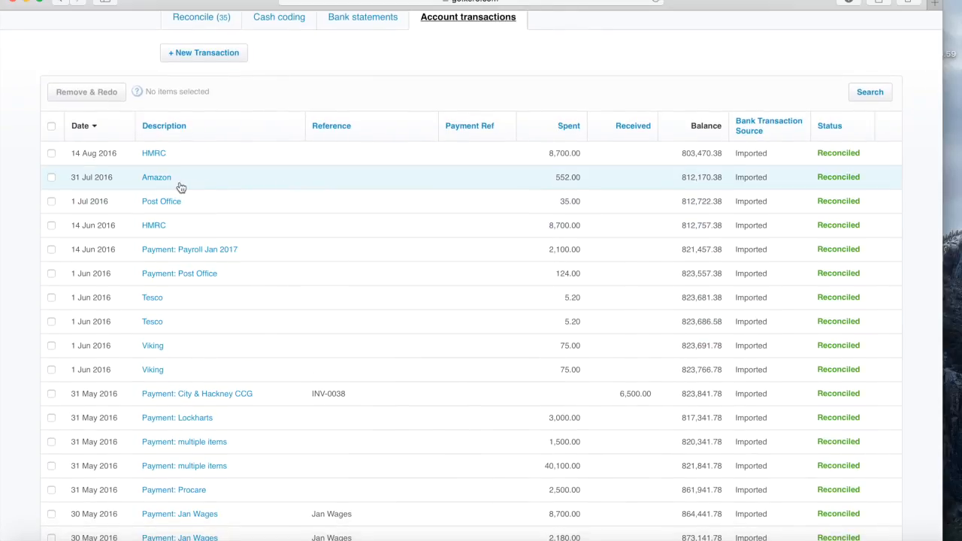
pyautogui.click(160, 203)
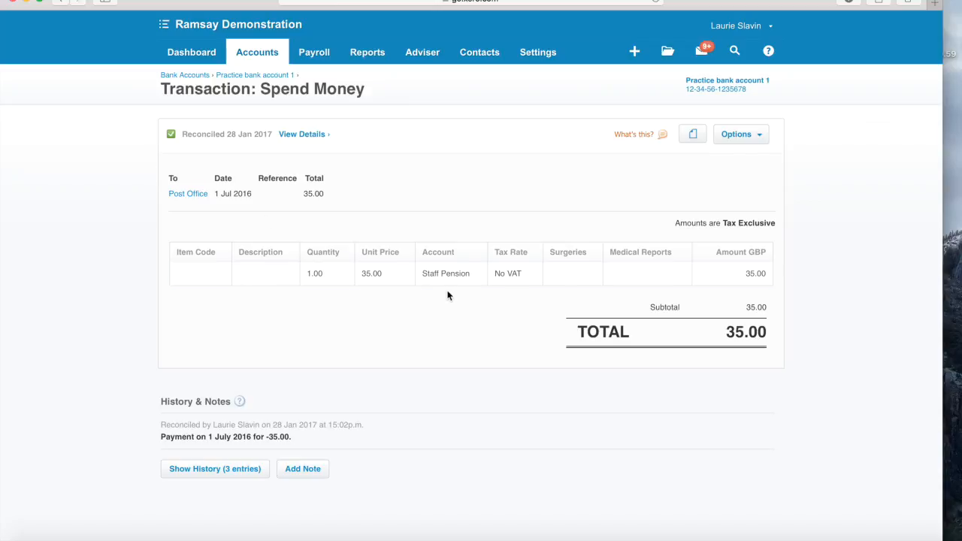
pyautogui.click(746, 138)
pyautogui.click(716, 186)
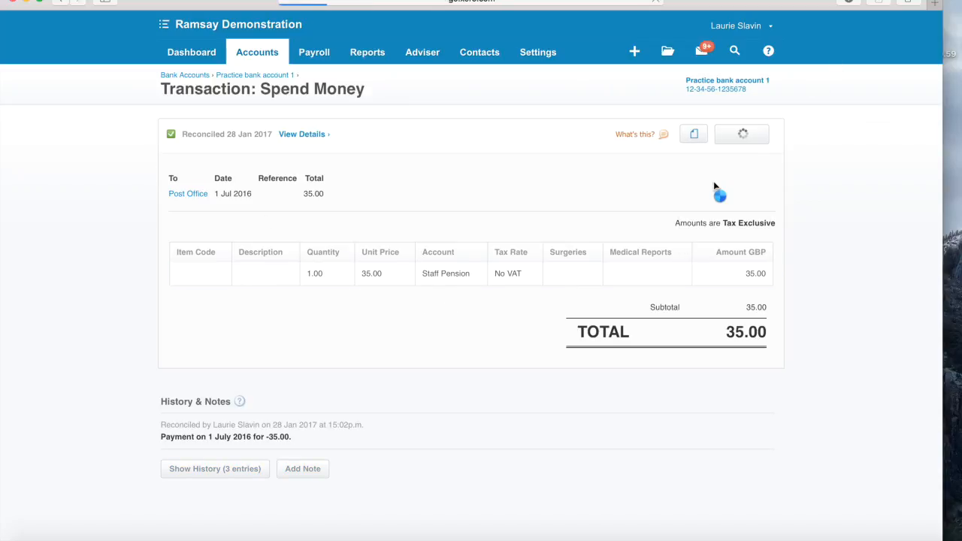
# - Change its account to 422 - Printing, Postage and Stationery, save, and return to the dashboard
pyautogui.click(513, 315)
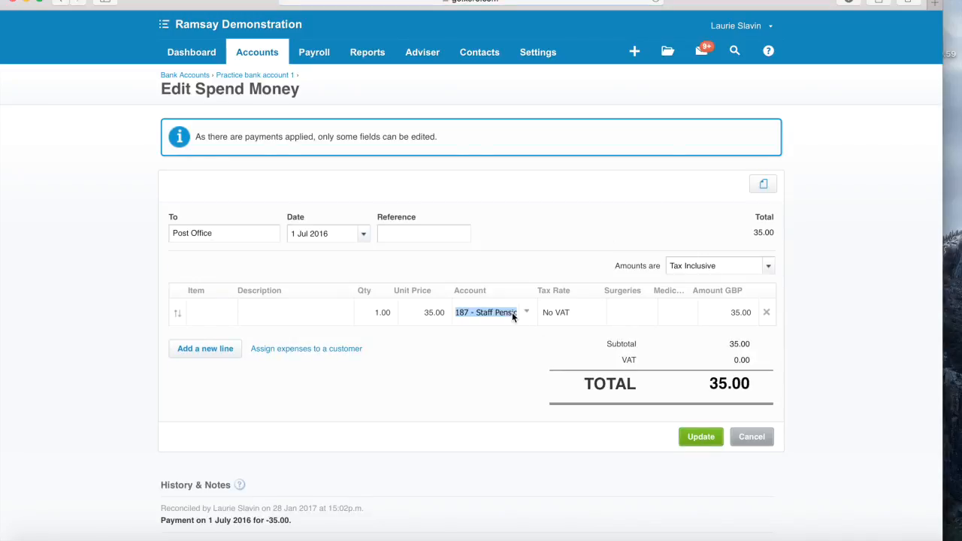
pyautogui.write('staff')
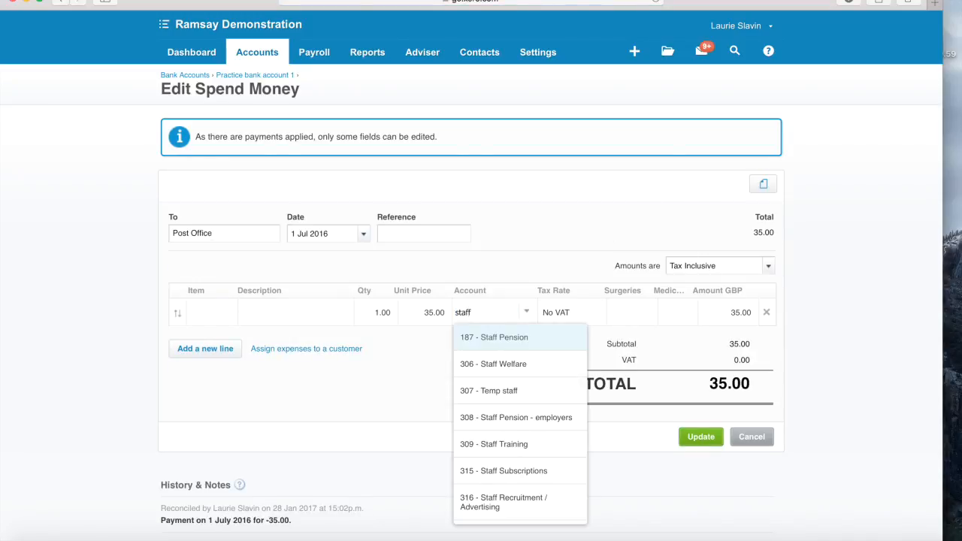
pyautogui.press('BackSpace')
pyautogui.press('BackSpace')
pyautogui.press('BackSpace')
pyautogui.write('am')
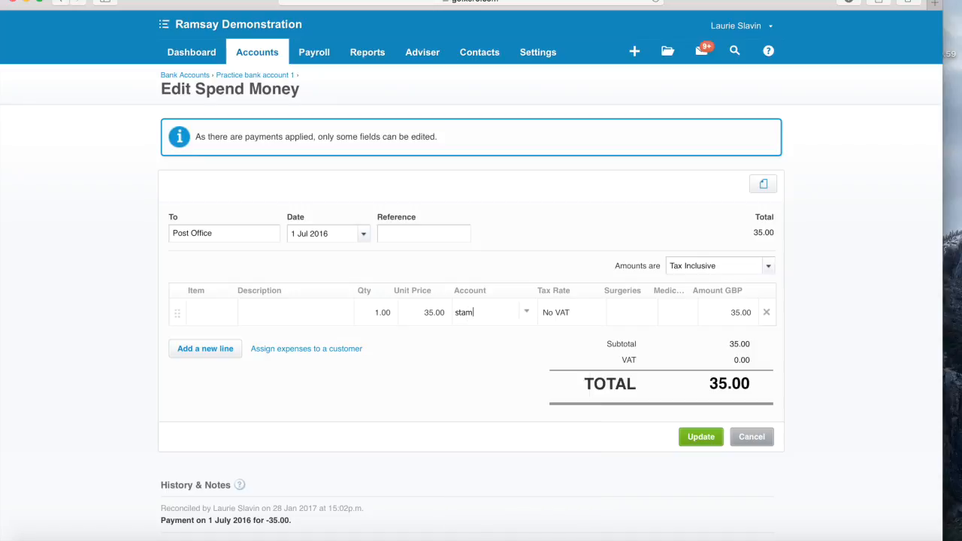
pyautogui.press('BackSpace')
pyautogui.press('BackSpace')
pyautogui.press('BackSpace')
pyautogui.press('BackSpace')
pyautogui.write('po')
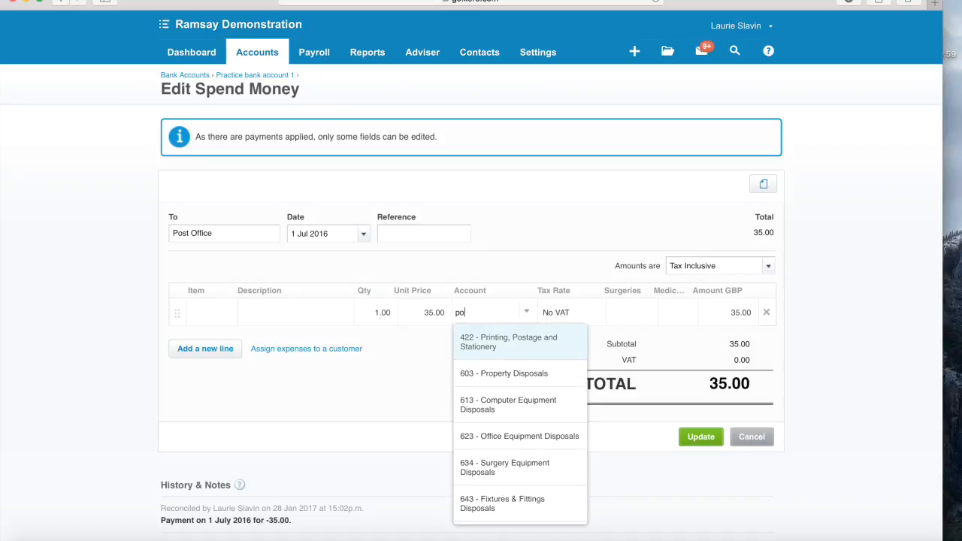
pyautogui.click(530, 346)
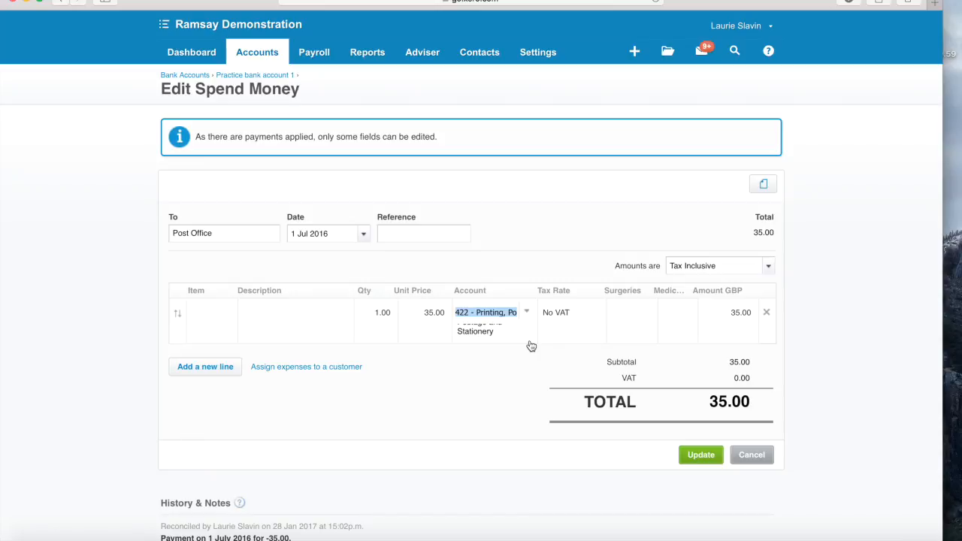
pyautogui.click(473, 382)
pyautogui.click(701, 456)
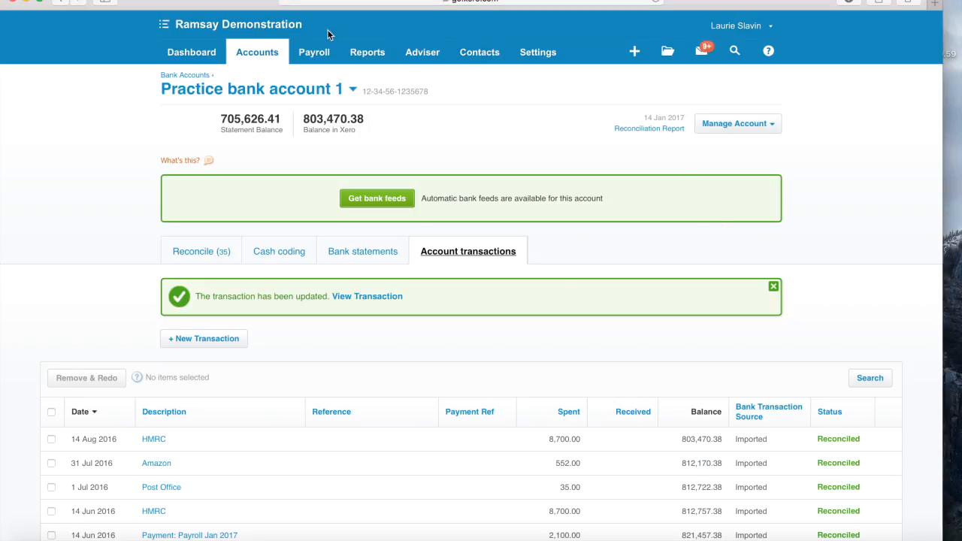
pyautogui.click(193, 49)
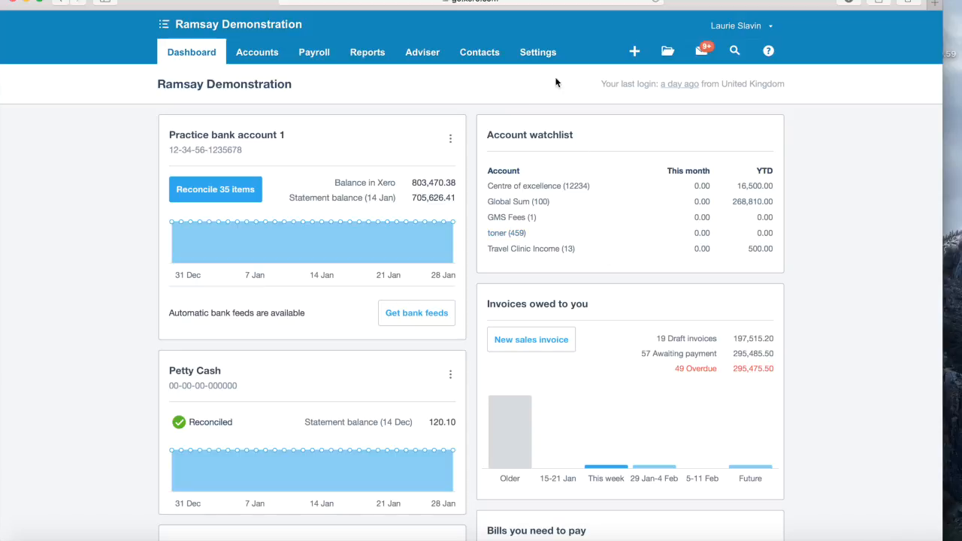
# - Browse the Accounts and Payroll menus from the dashboard, leaving the Reports menu open
pyautogui.scroll(-1, 343, 381)
pyautogui.scroll(1, 343, 381)
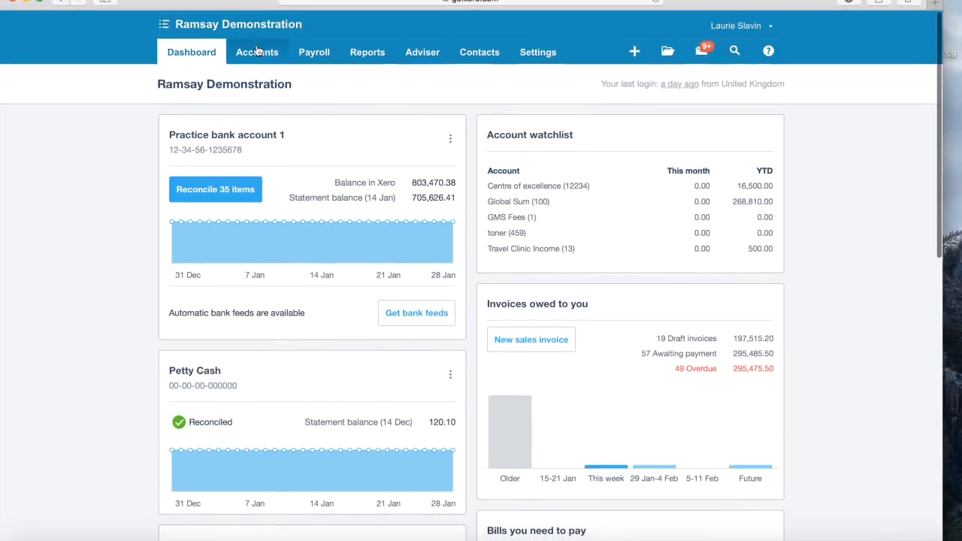
pyautogui.click(257, 51)
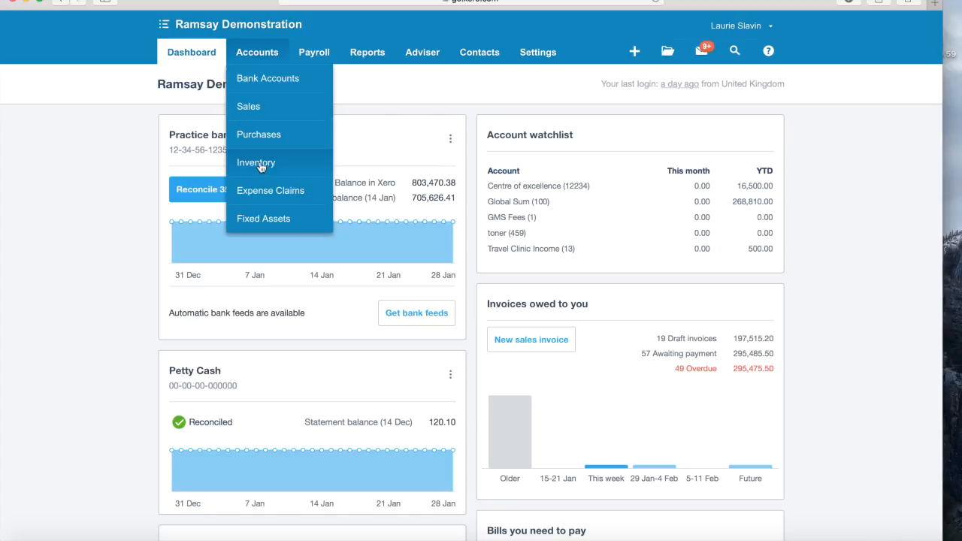
pyautogui.click(315, 53)
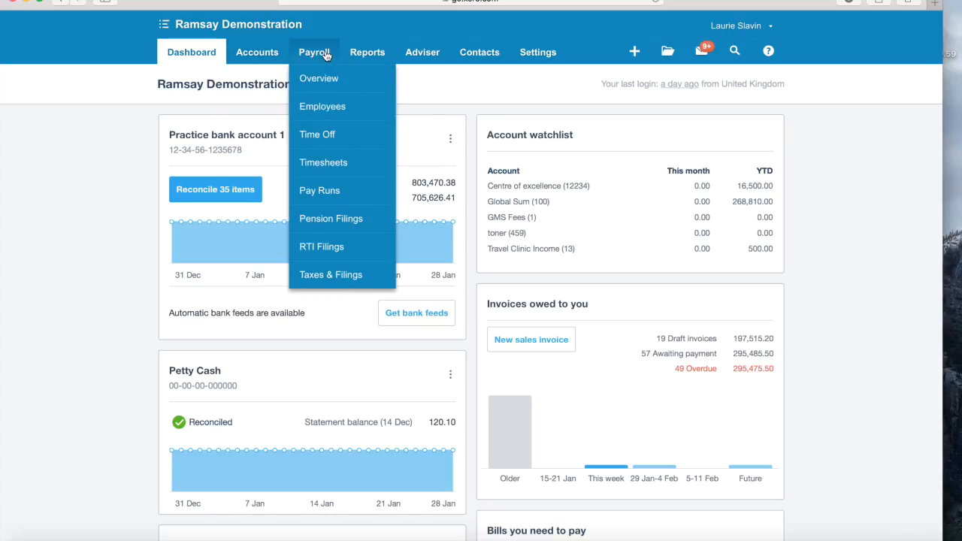
pyautogui.click(366, 54)
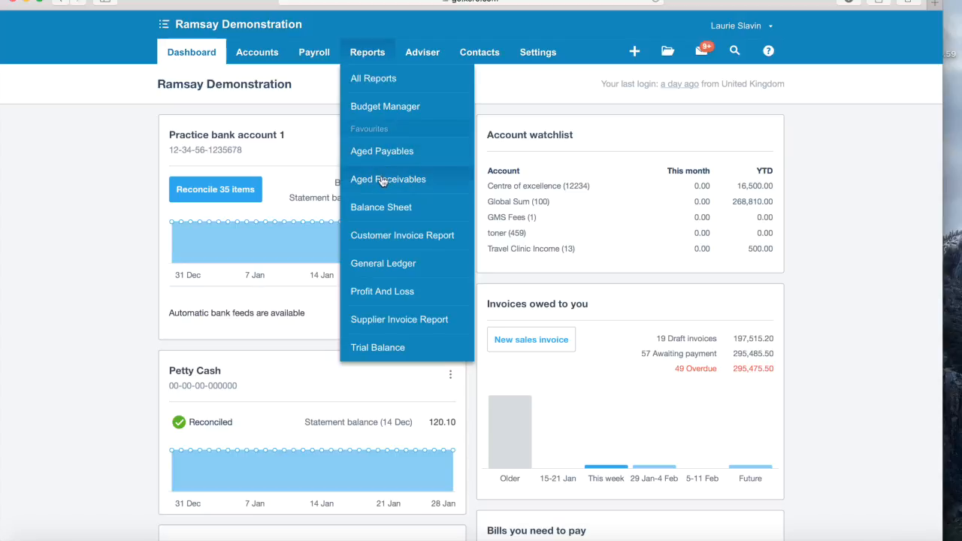
# - Open the January 2017 Aged Receivables report and review customer balances by ageing period
pyautogui.click(382, 181)
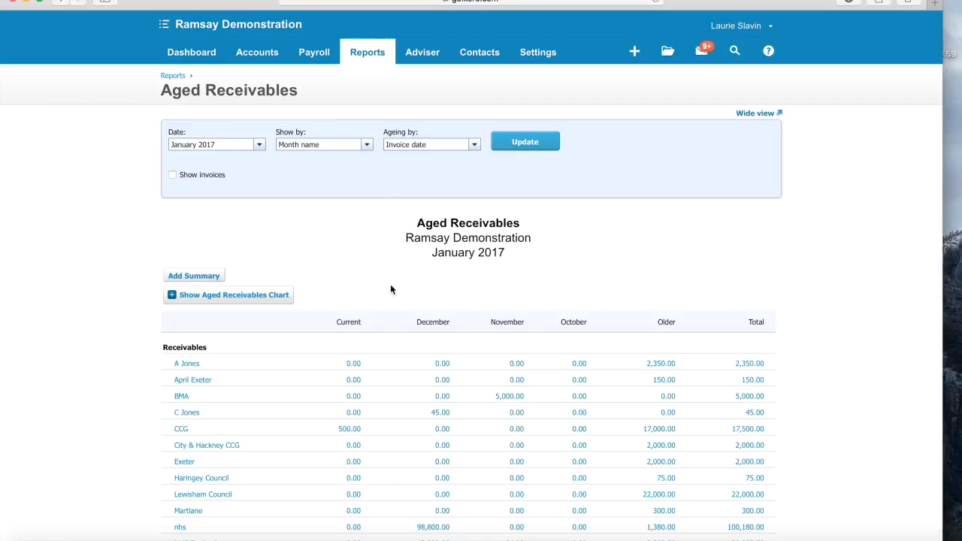
pyautogui.scroll(-5, 391, 289)
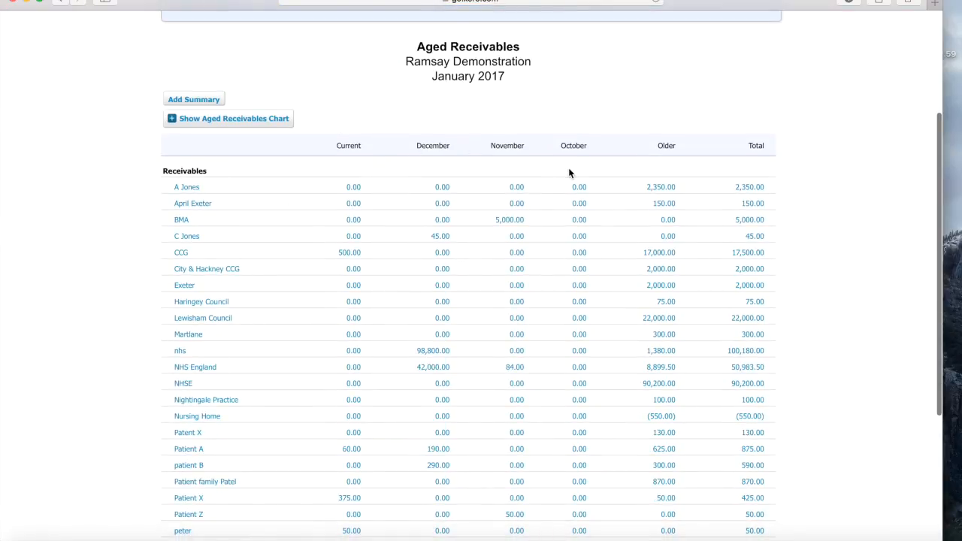
pyautogui.scroll(5, 644, 201)
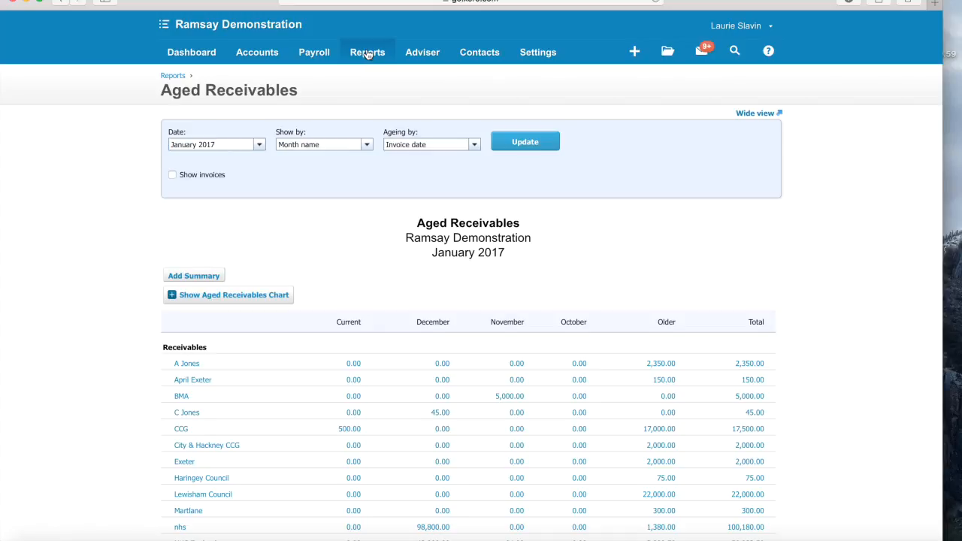
pyautogui.click(537, 57)
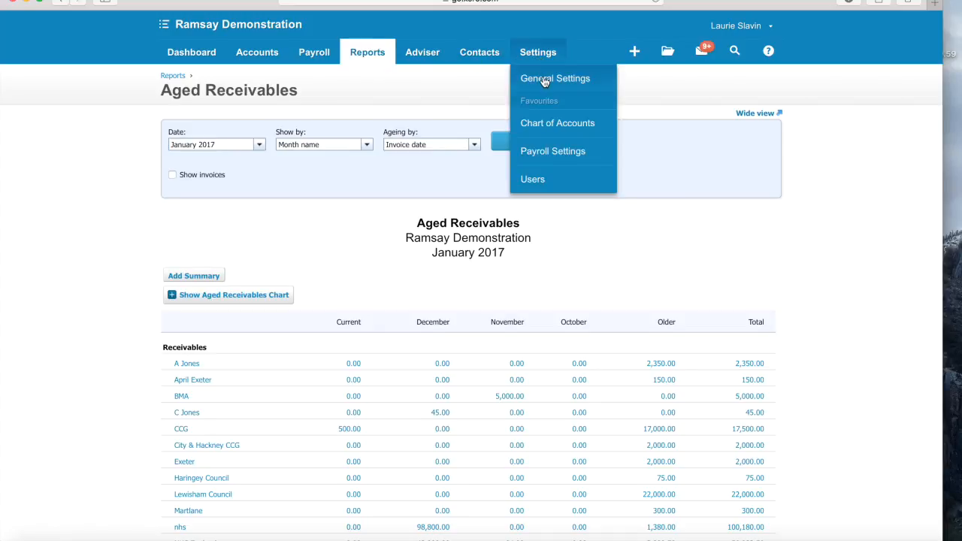
# - Go to the organisation's General Settings page
pyautogui.click(544, 79)
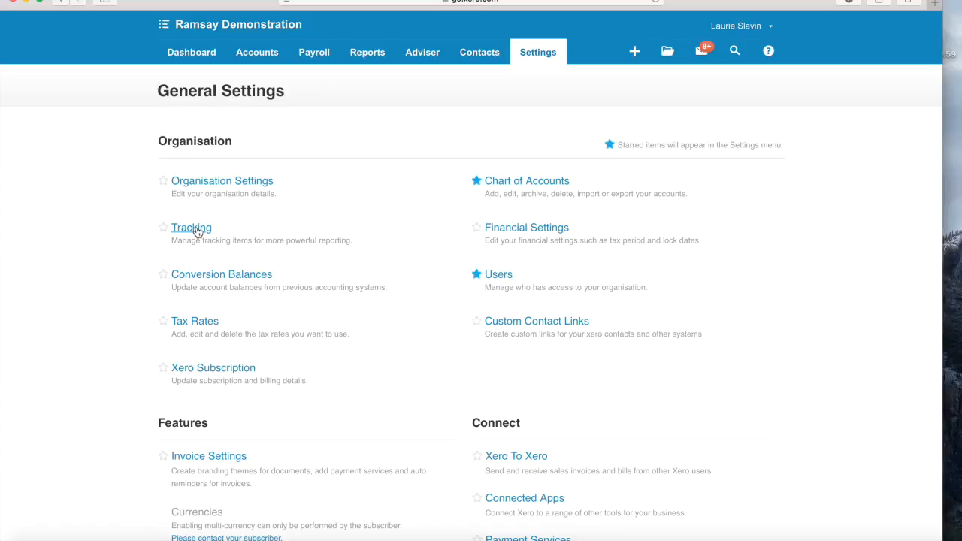
# - Check the Surgeries tracking options: Branch Surgery North, Branch Surgery South, East branch, Main Surgery
pyautogui.click(197, 230)
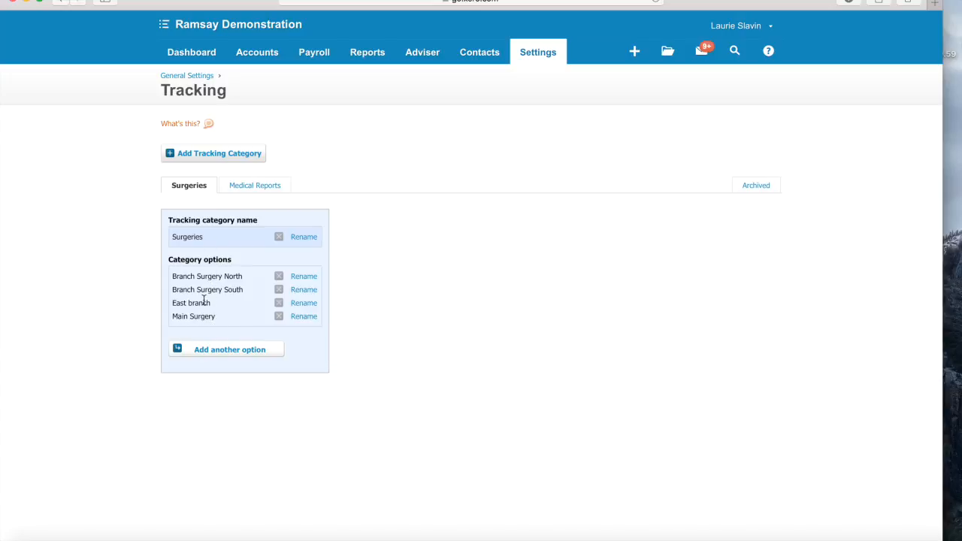
pyautogui.click(258, 187)
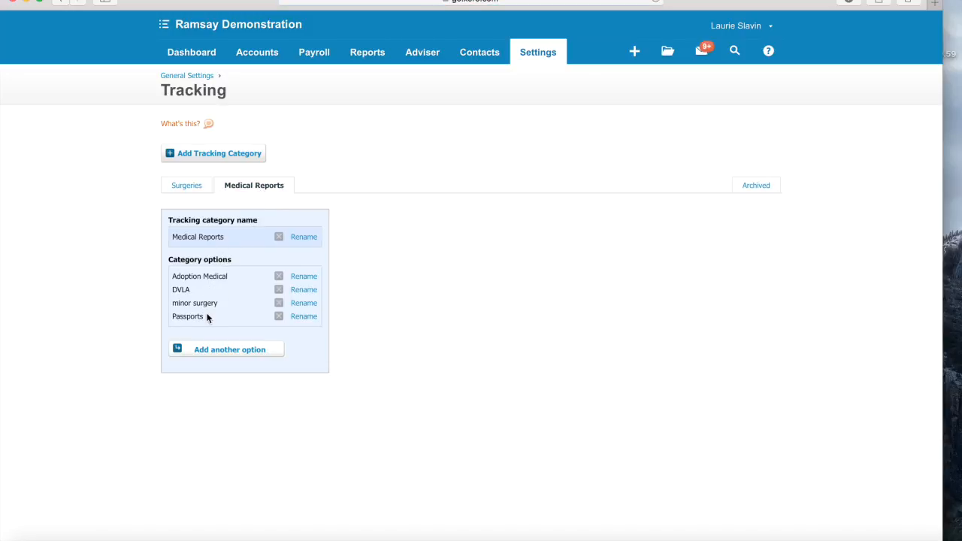
pyautogui.click(190, 186)
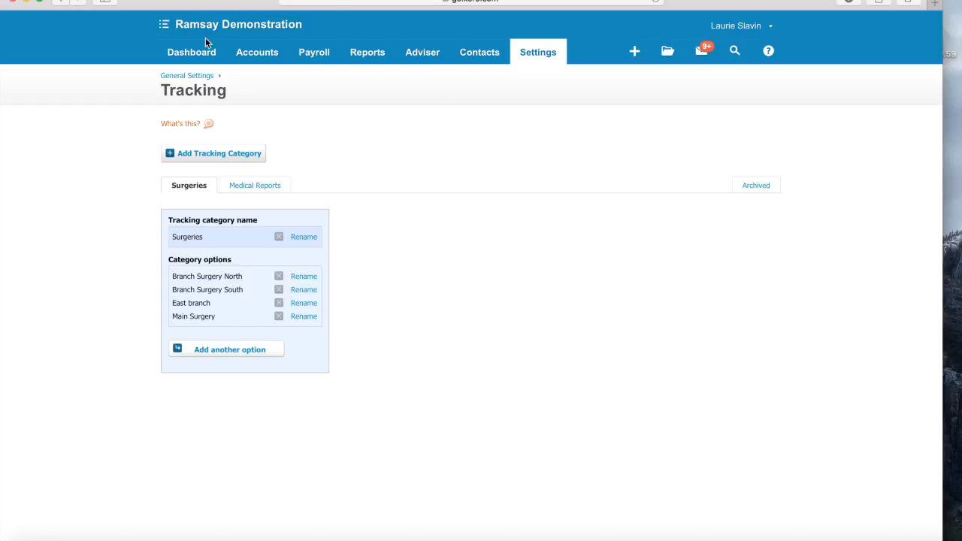
pyautogui.click(195, 54)
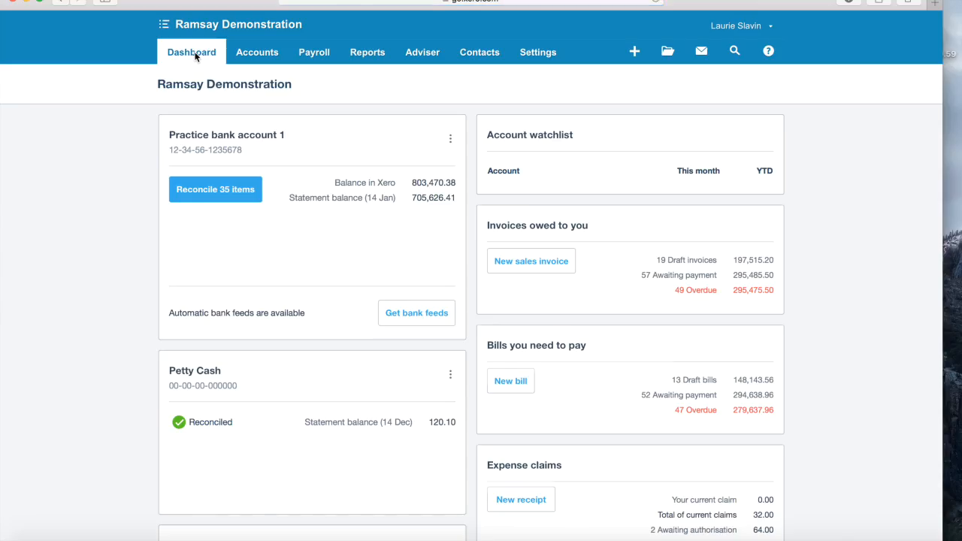
# - Set Post Office as the contact on the 1 Jun 124.00 bank line
pyautogui.click(216, 193)
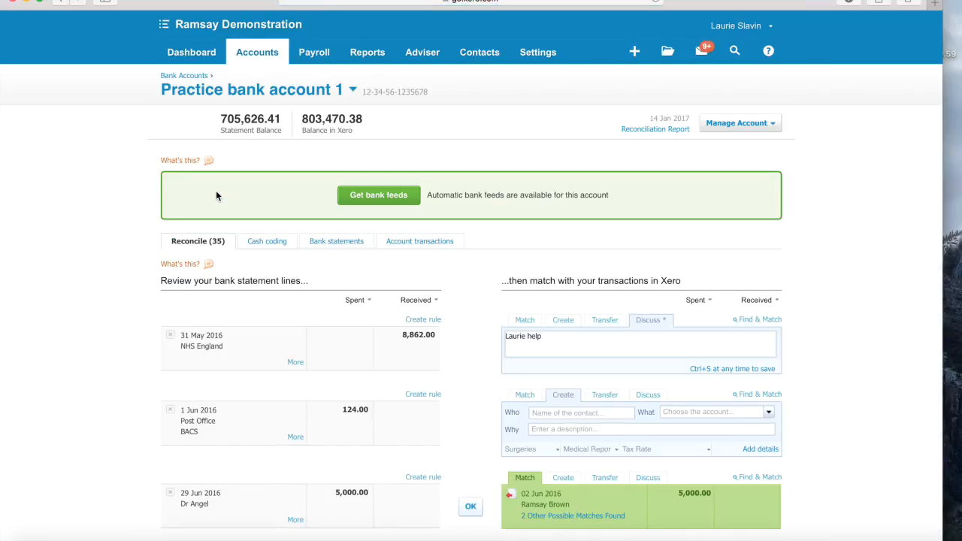
pyautogui.scroll(-4, 215, 196)
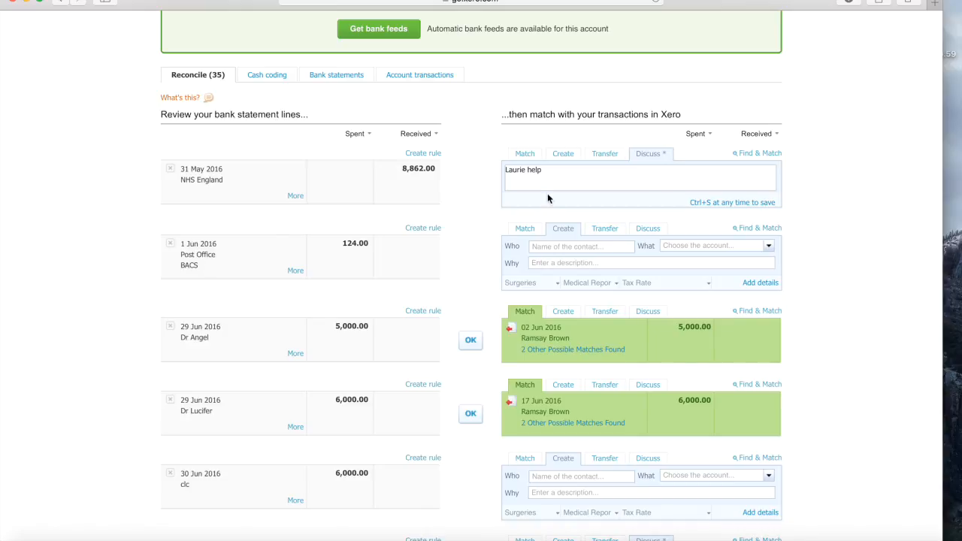
pyautogui.click(563, 247)
pyautogui.write('poat')
pyautogui.press('BackSpace')
pyautogui.press('BackSpace')
pyautogui.write('st')
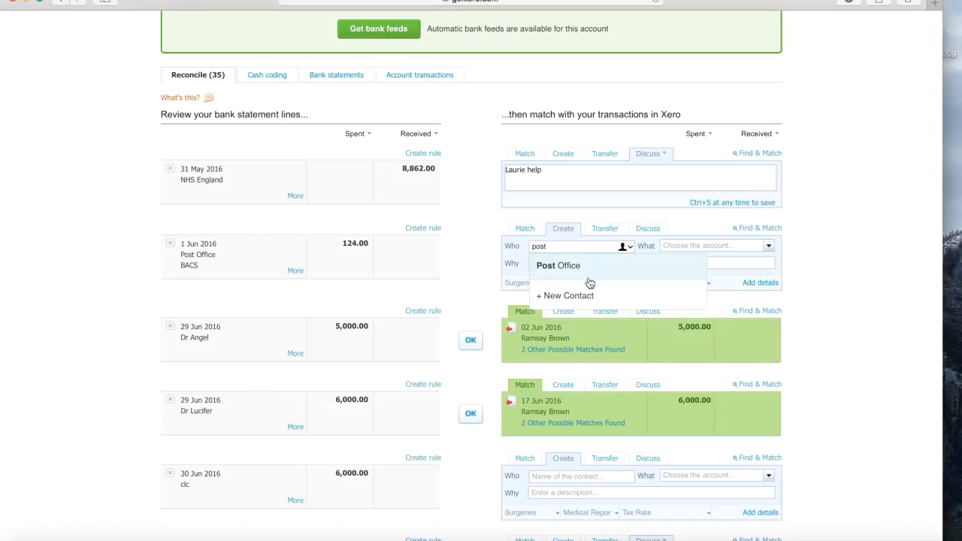
pyautogui.click(590, 267)
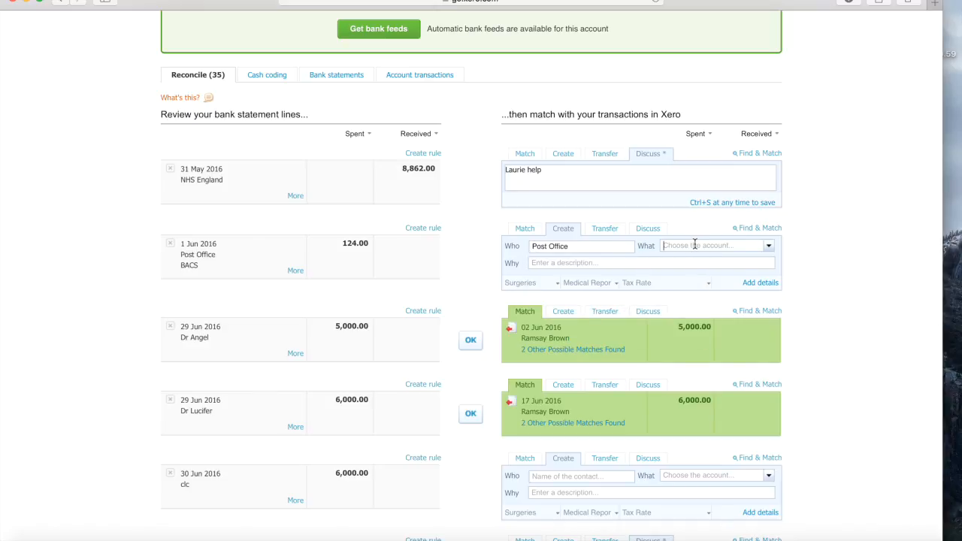
# - Code it to 422 Printing, Postage and Stationery, track to East branch, and reconcile
pyautogui.click(696, 244)
pyautogui.write('pos')
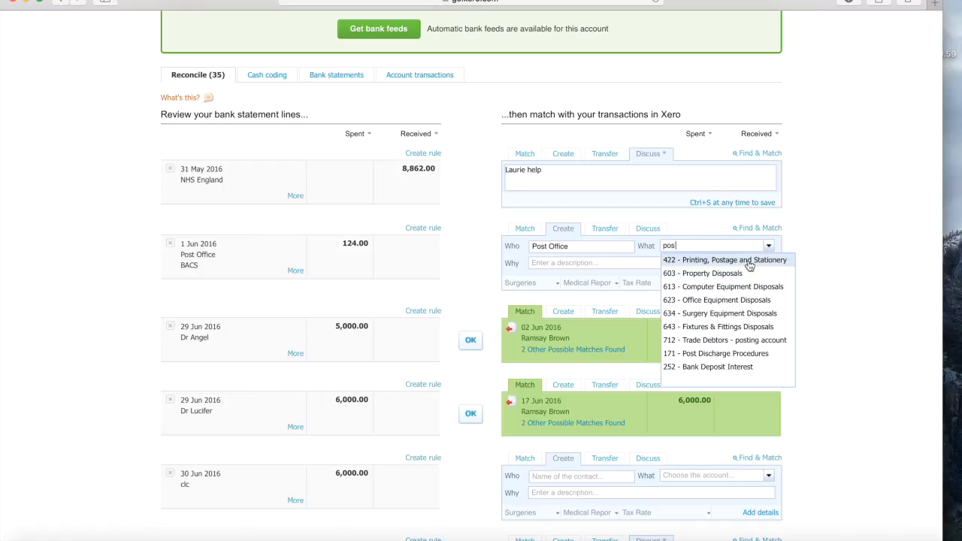
pyautogui.click(749, 262)
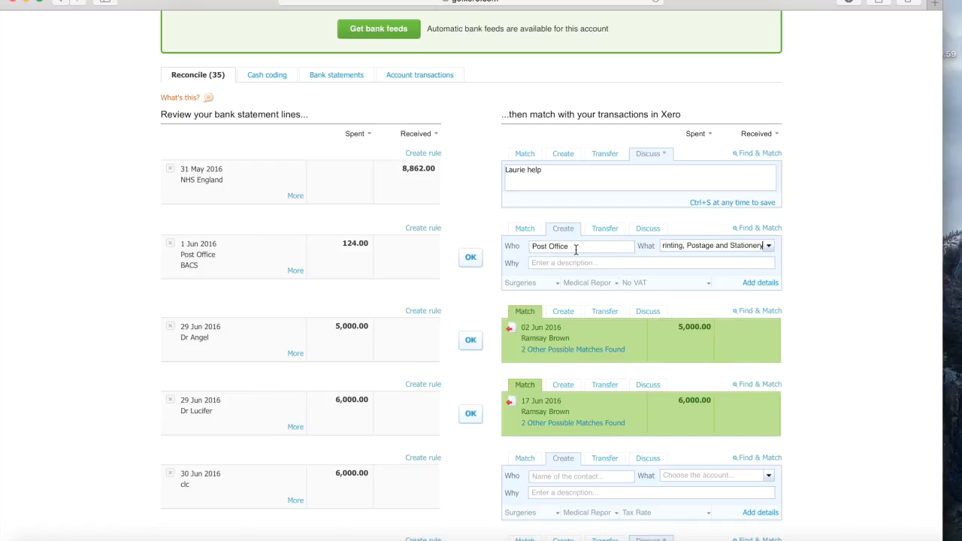
pyautogui.click(555, 284)
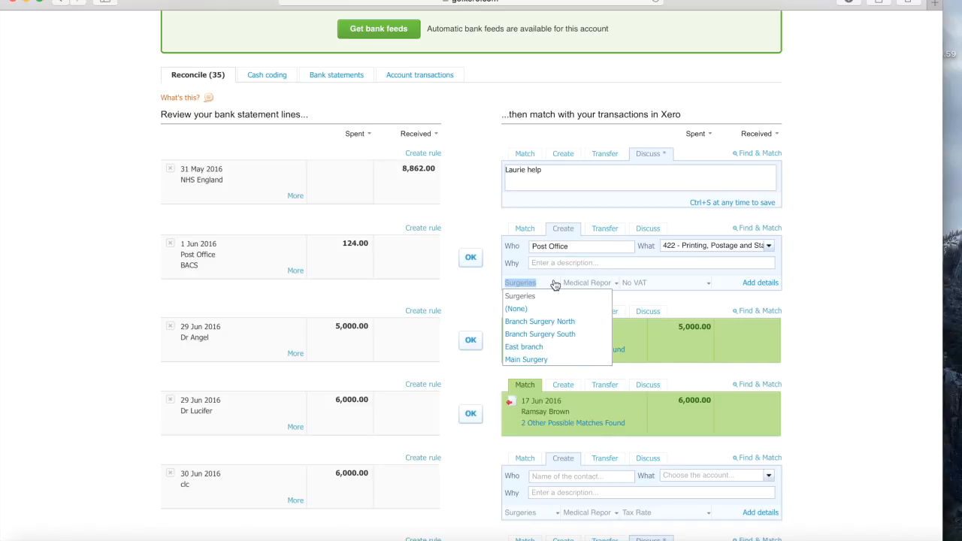
pyautogui.click(524, 351)
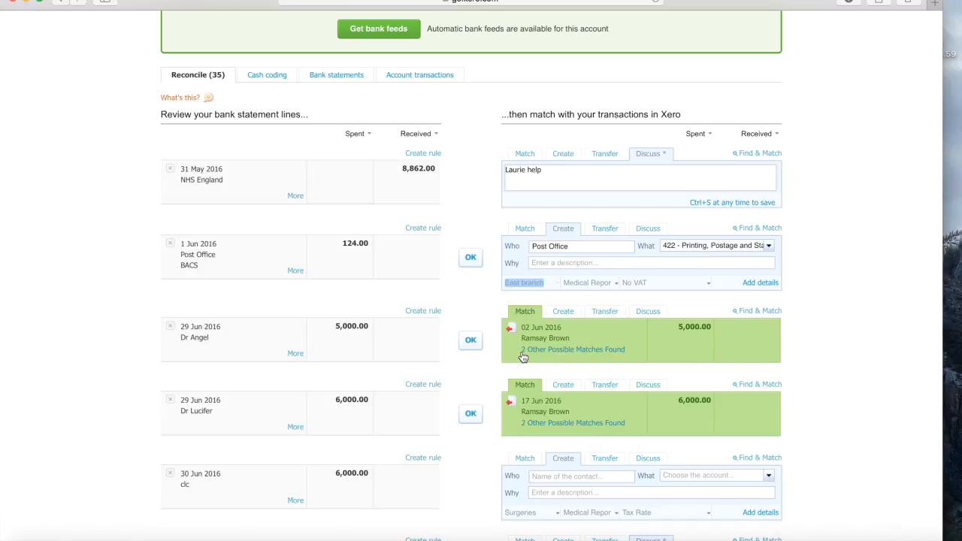
pyautogui.click(616, 283)
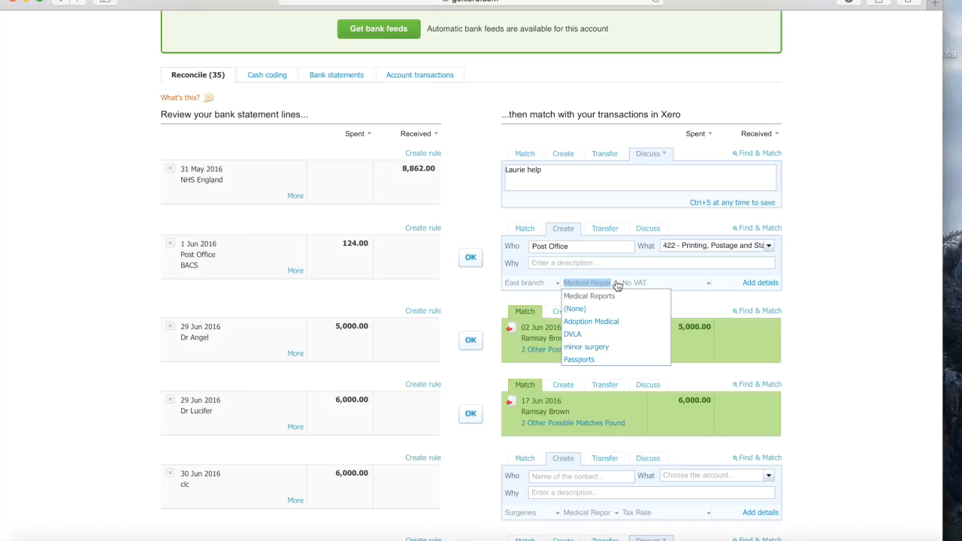
pyautogui.click(460, 280)
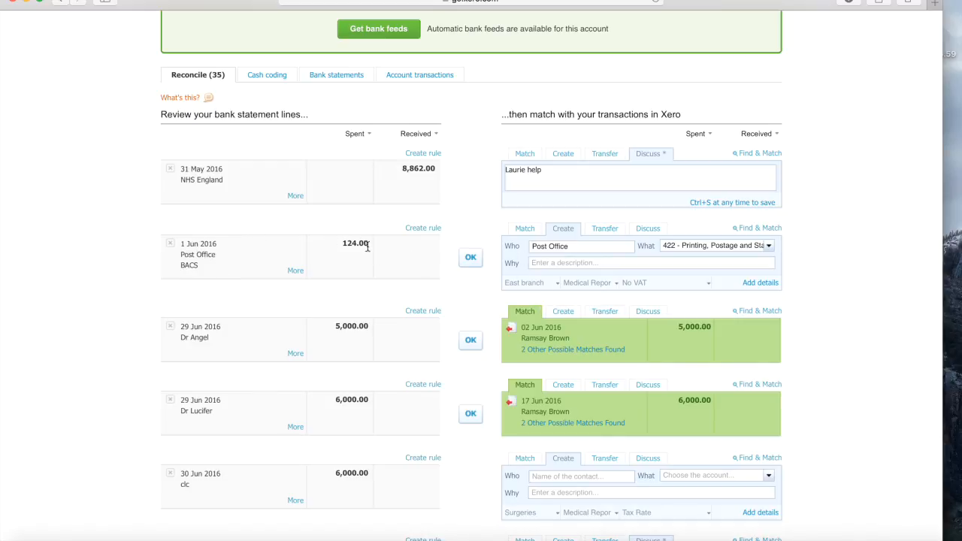
pyautogui.click(470, 257)
pyautogui.scroll(3, 474, 258)
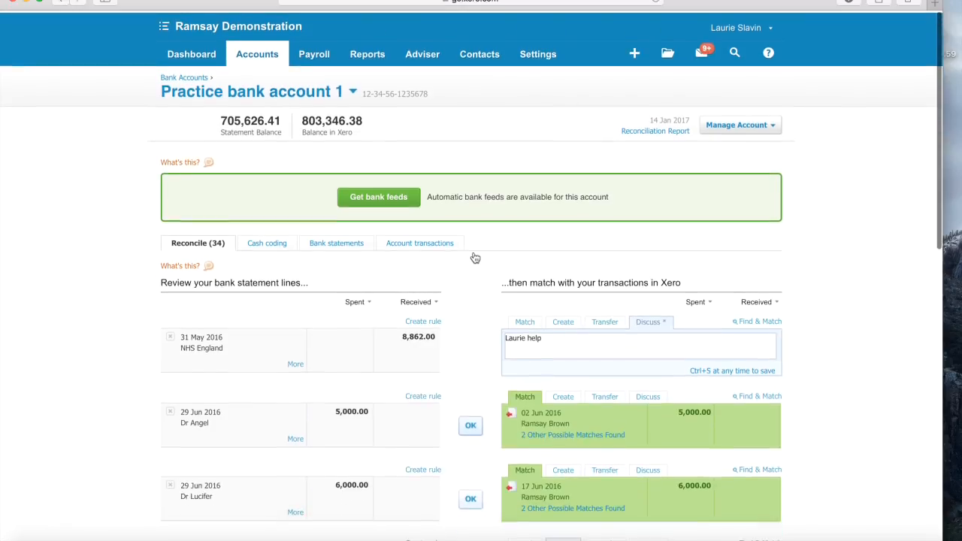
pyautogui.click(367, 52)
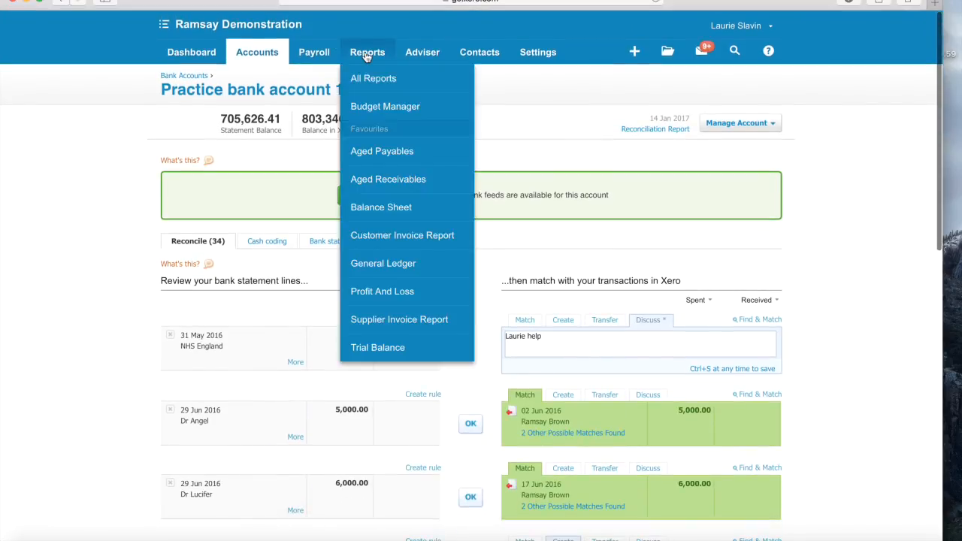
# - Open Profit and Loss with a custom start date of 1 Jan 2016
pyautogui.click(391, 300)
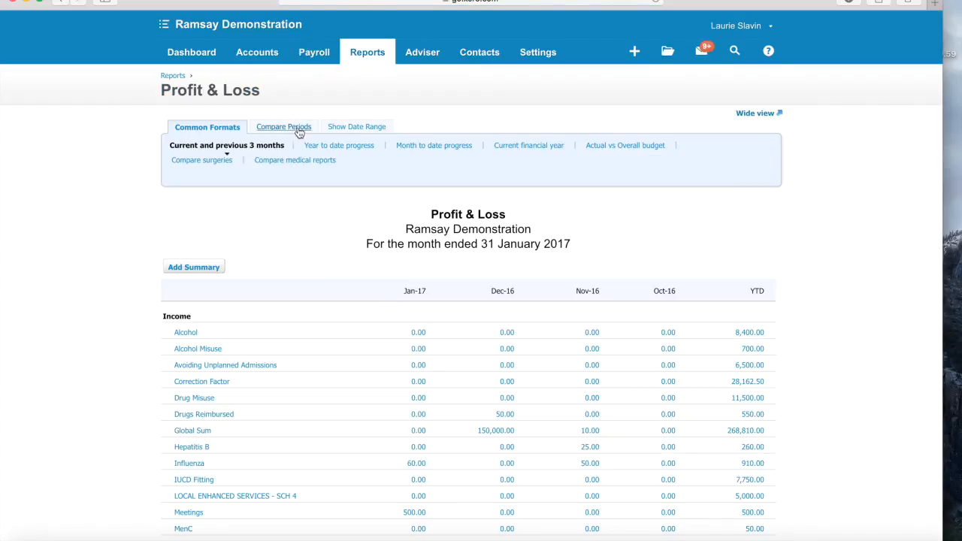
pyautogui.click(359, 128)
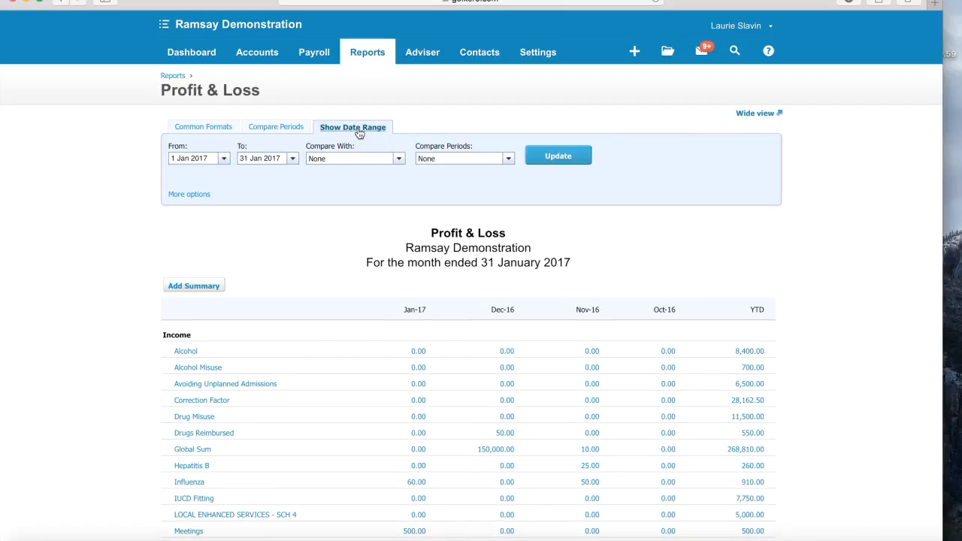
pyautogui.click(221, 159)
pyautogui.click(184, 176)
pyautogui.click(184, 176)
pyautogui.click(184, 176)
pyautogui.click(184, 176)
pyautogui.click(184, 175)
pyautogui.click(184, 176)
pyautogui.click(184, 176)
pyautogui.click(184, 176)
pyautogui.click(184, 176)
pyautogui.click(184, 176)
pyautogui.click(184, 176)
pyautogui.click(184, 176)
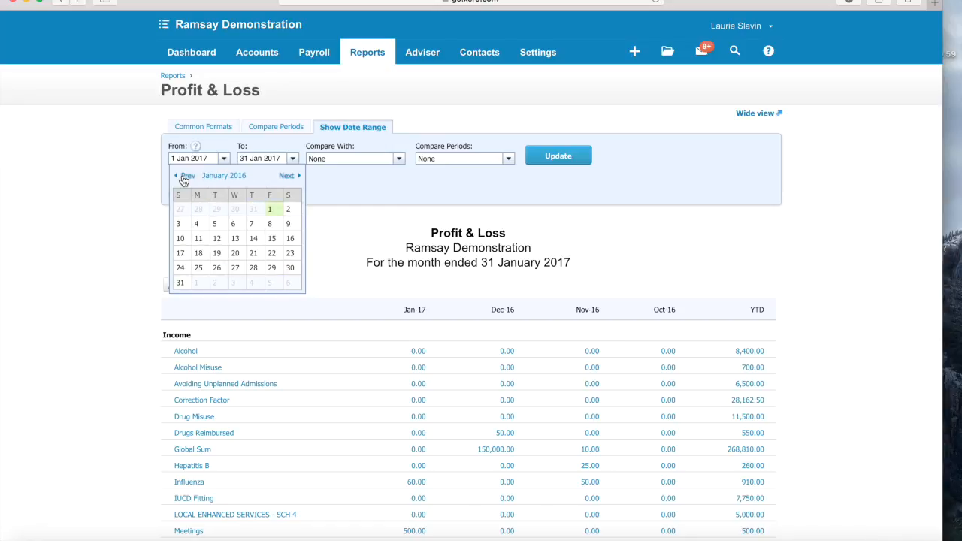
pyautogui.click(270, 212)
# - Update the report and apply the Compare surgeries format with a column per branch
pyautogui.click(556, 161)
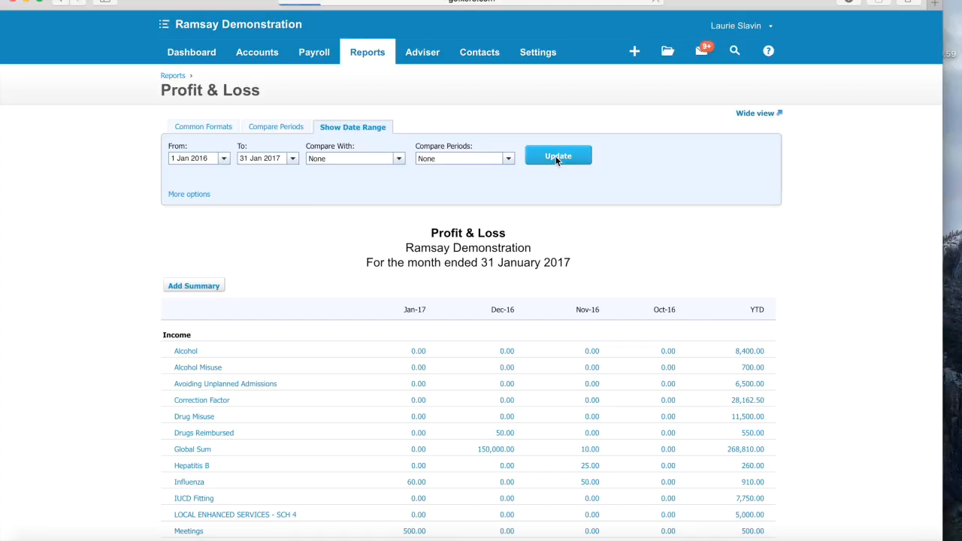
pyautogui.click(217, 127)
pyautogui.click(216, 161)
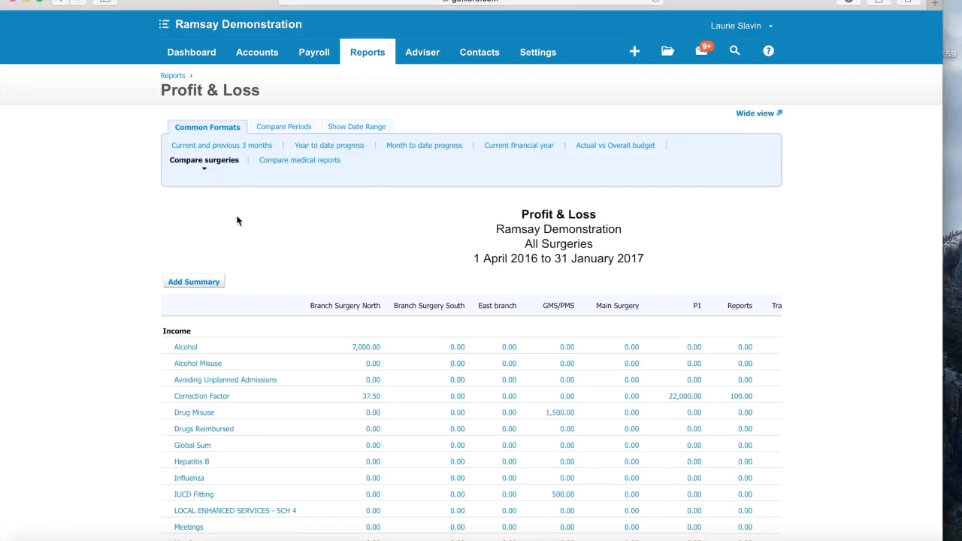
# - Review the branch comparison: East branch postage 124.00, Branch Surgery North gross profit 6,999.69
pyautogui.scroll(-5, 239, 226)
pyautogui.scroll(-1, 242, 230)
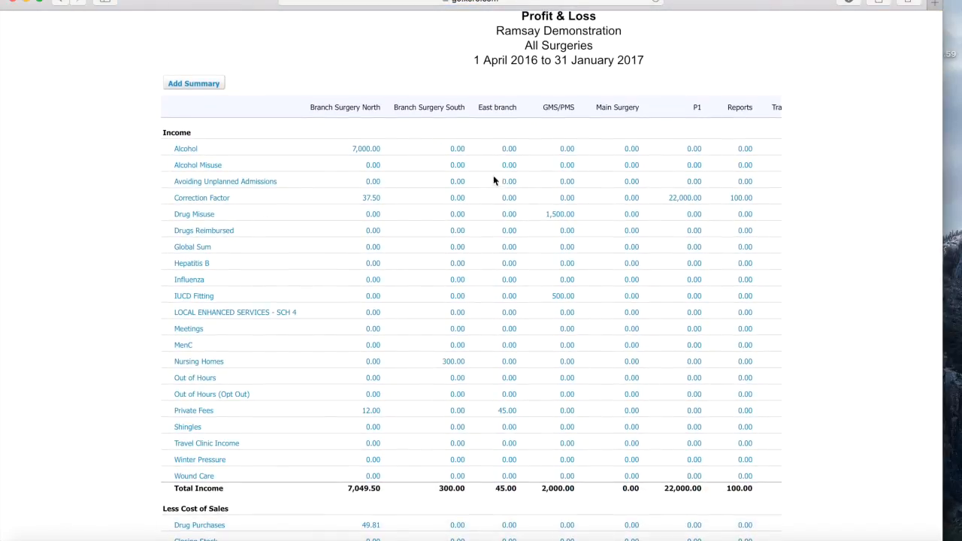
pyautogui.scroll(-3, 523, 284)
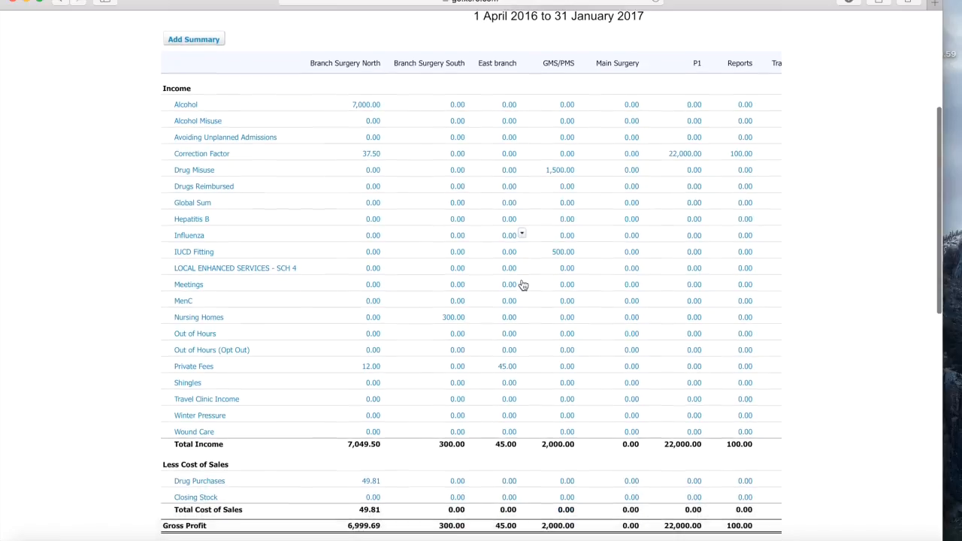
pyautogui.scroll(-10, 523, 285)
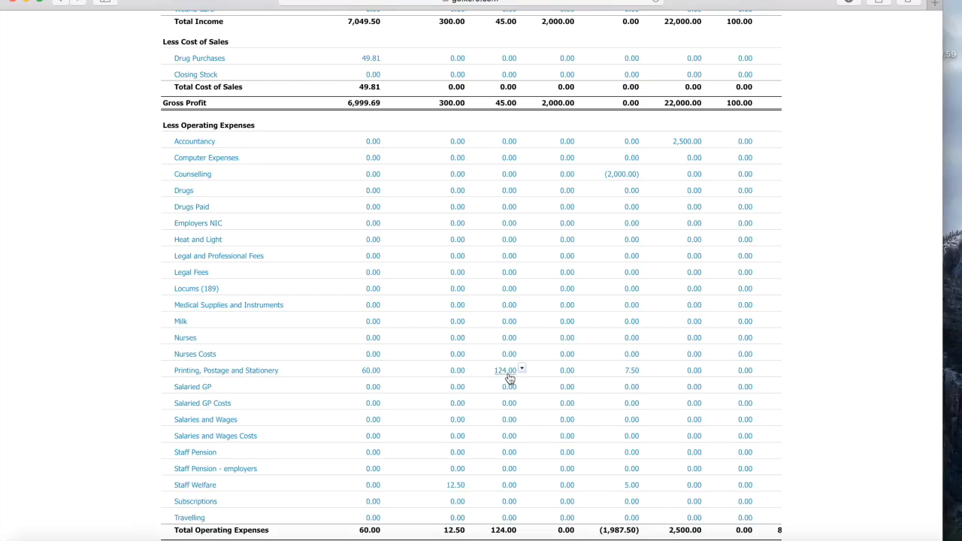
pyautogui.scroll(-2, 510, 379)
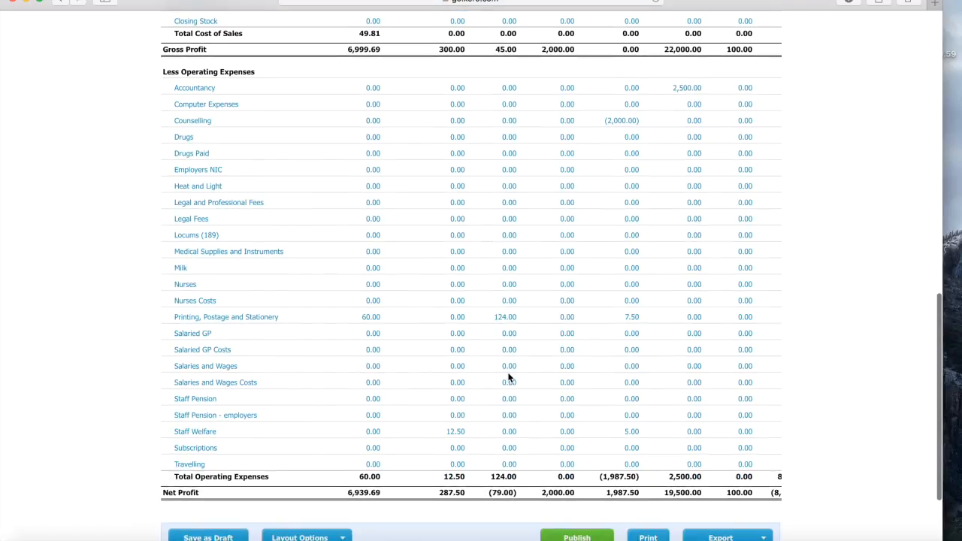
pyautogui.scroll(5, 519, 339)
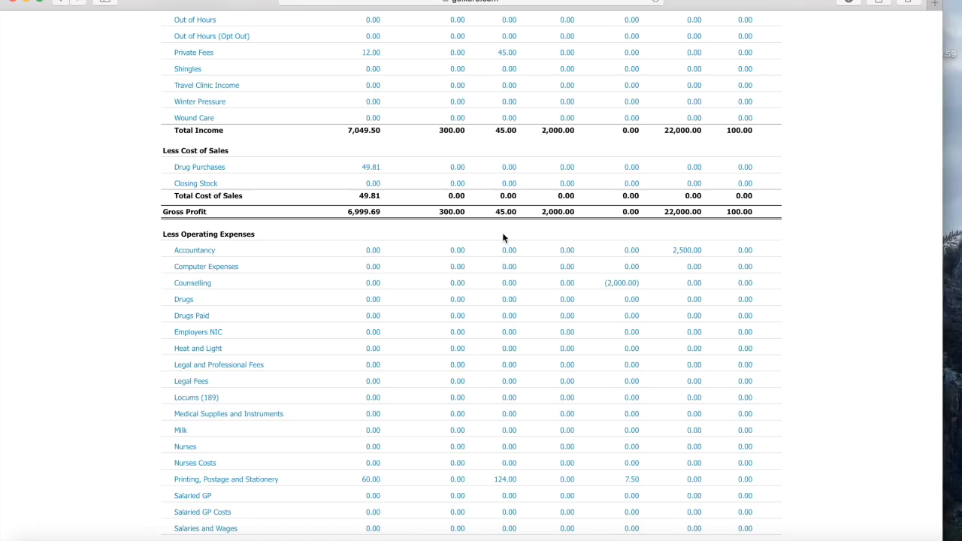
pyautogui.scroll(10, 502, 238)
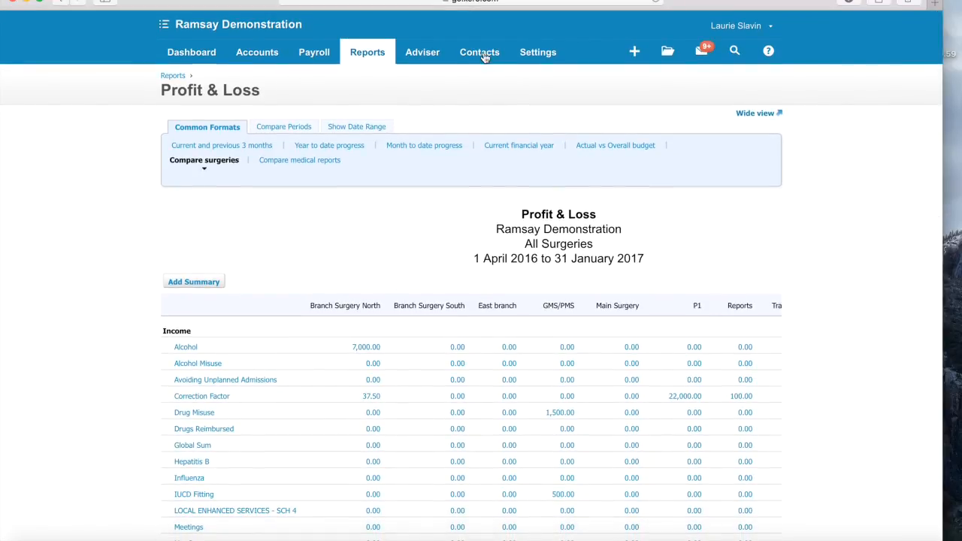
pyautogui.click(190, 54)
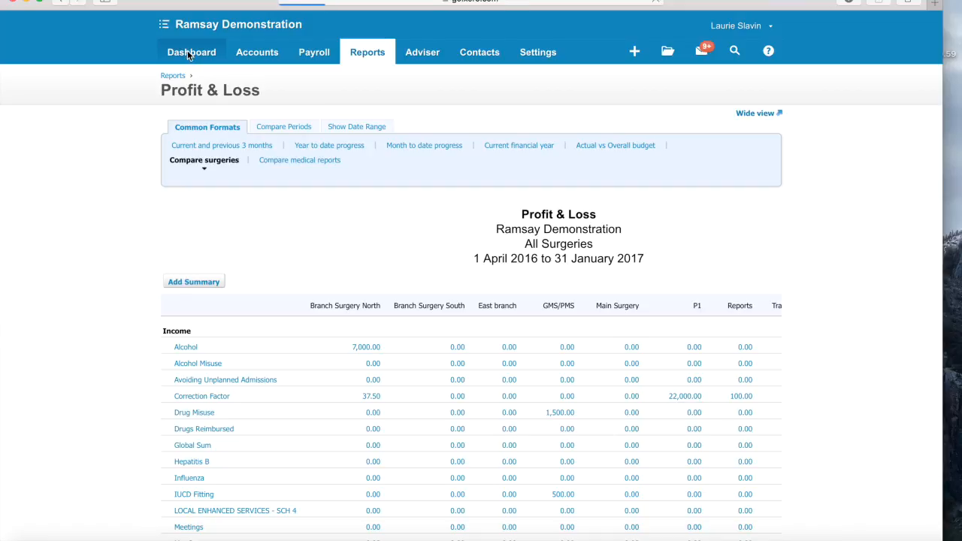